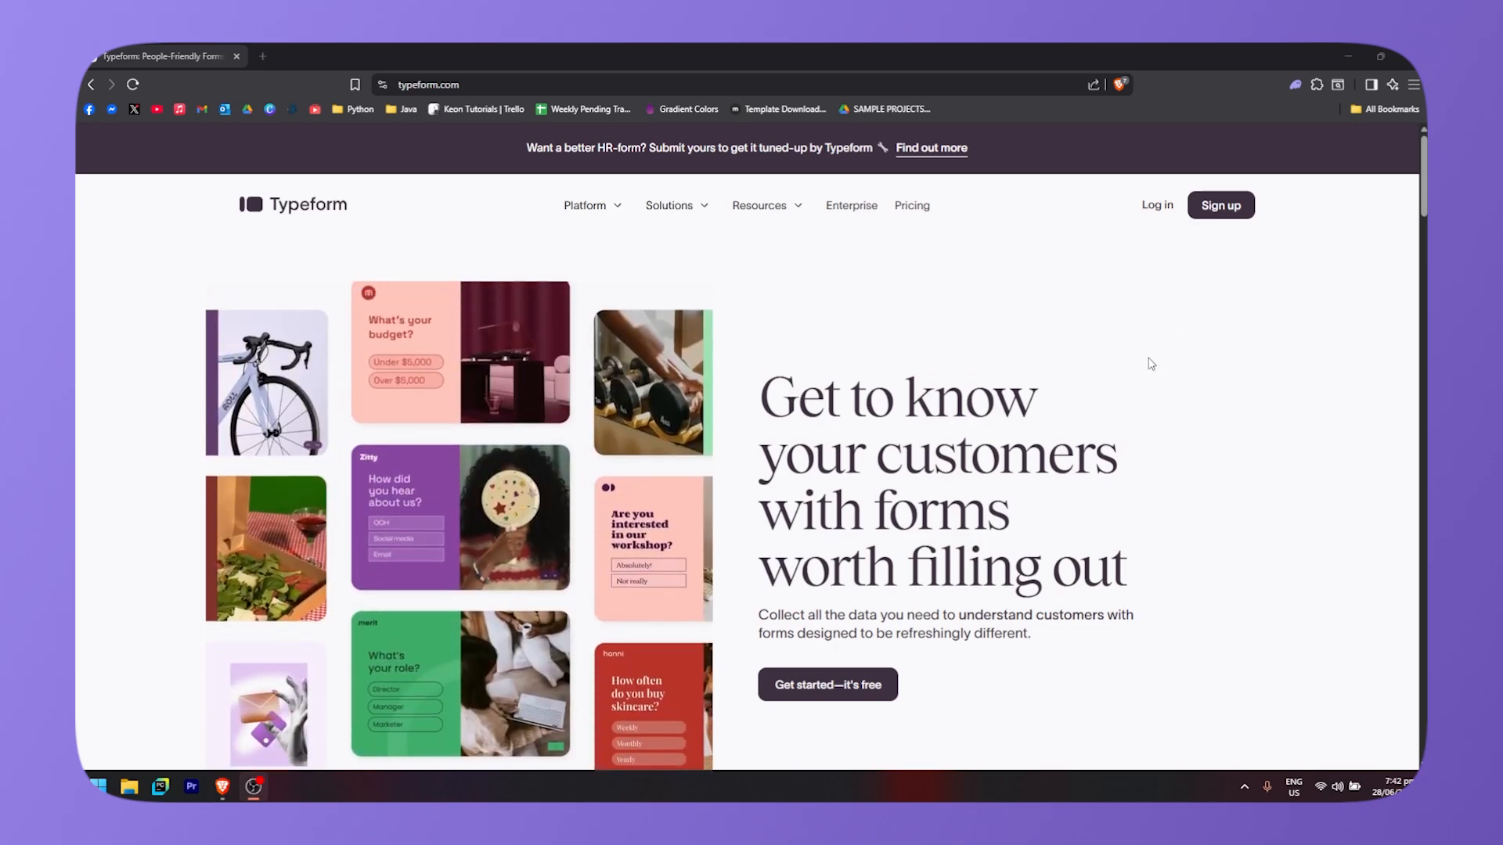
Step: Sign up for a new account, agreeing to the terms and opting out of all three optional communication and data consents
click(1214, 213)
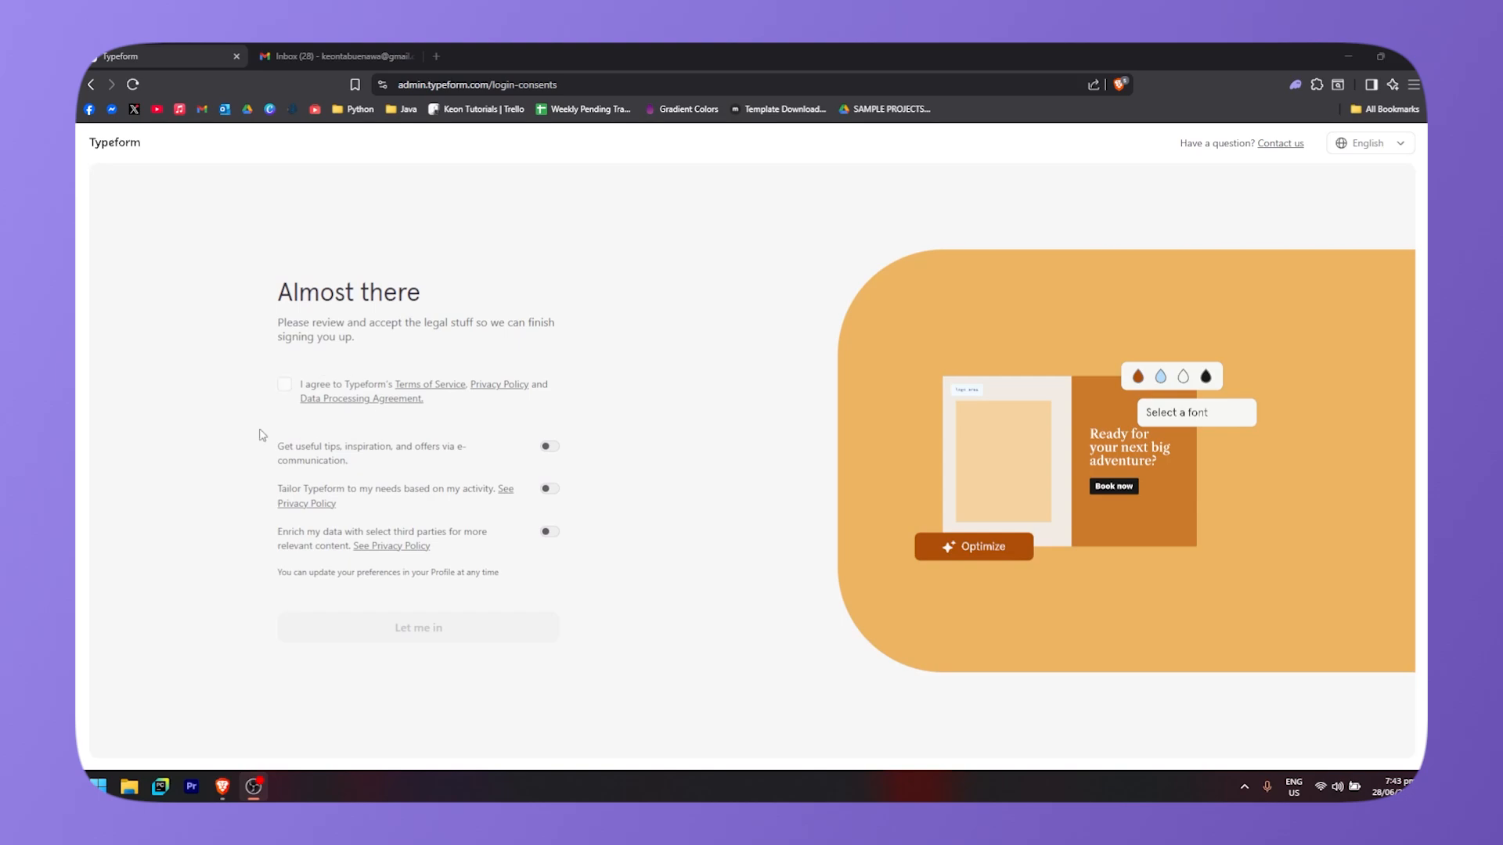
click(284, 384)
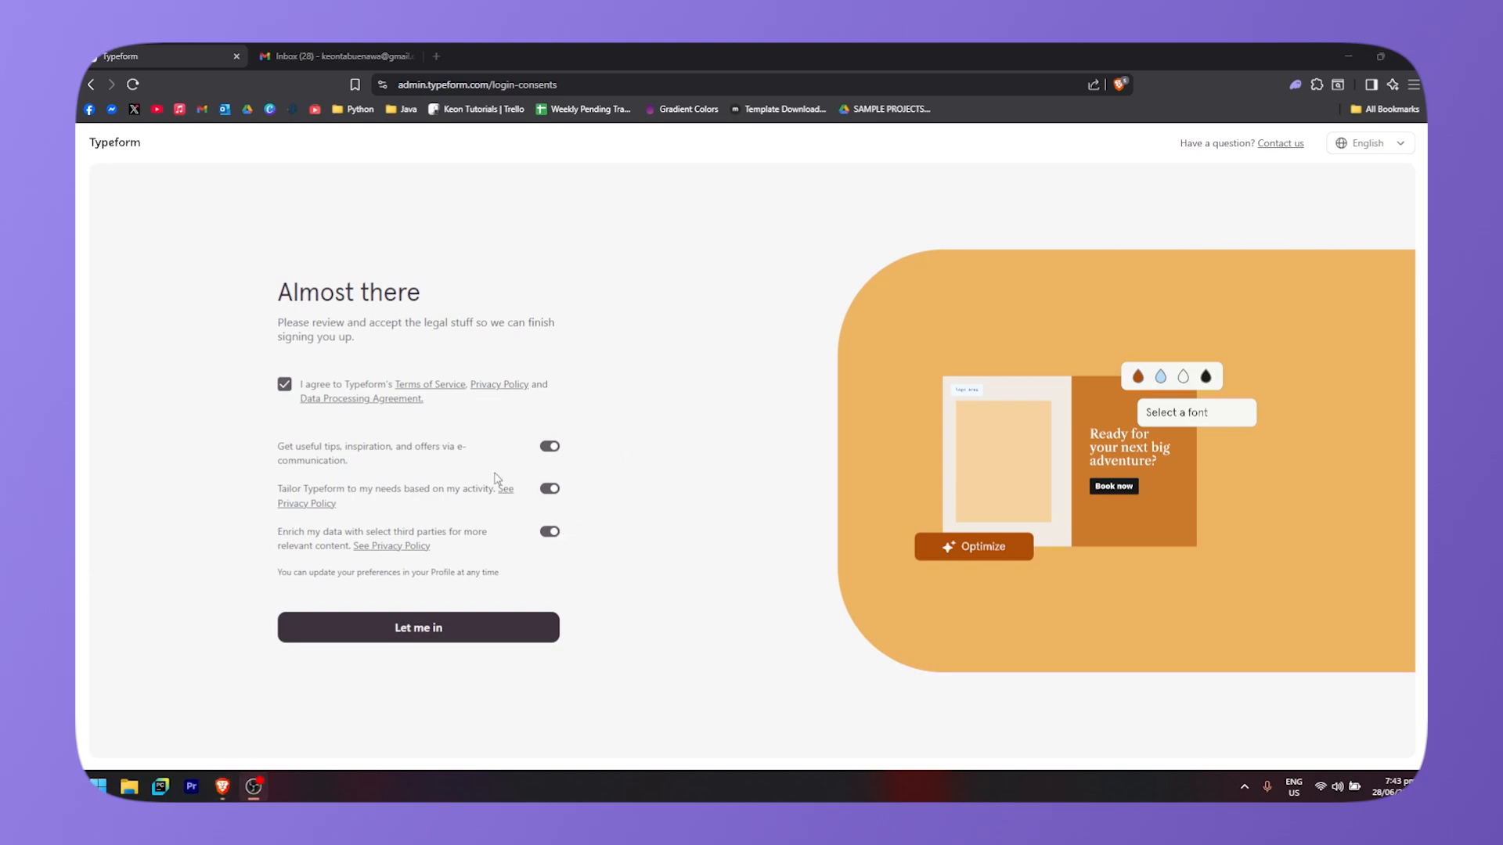
click(551, 448)
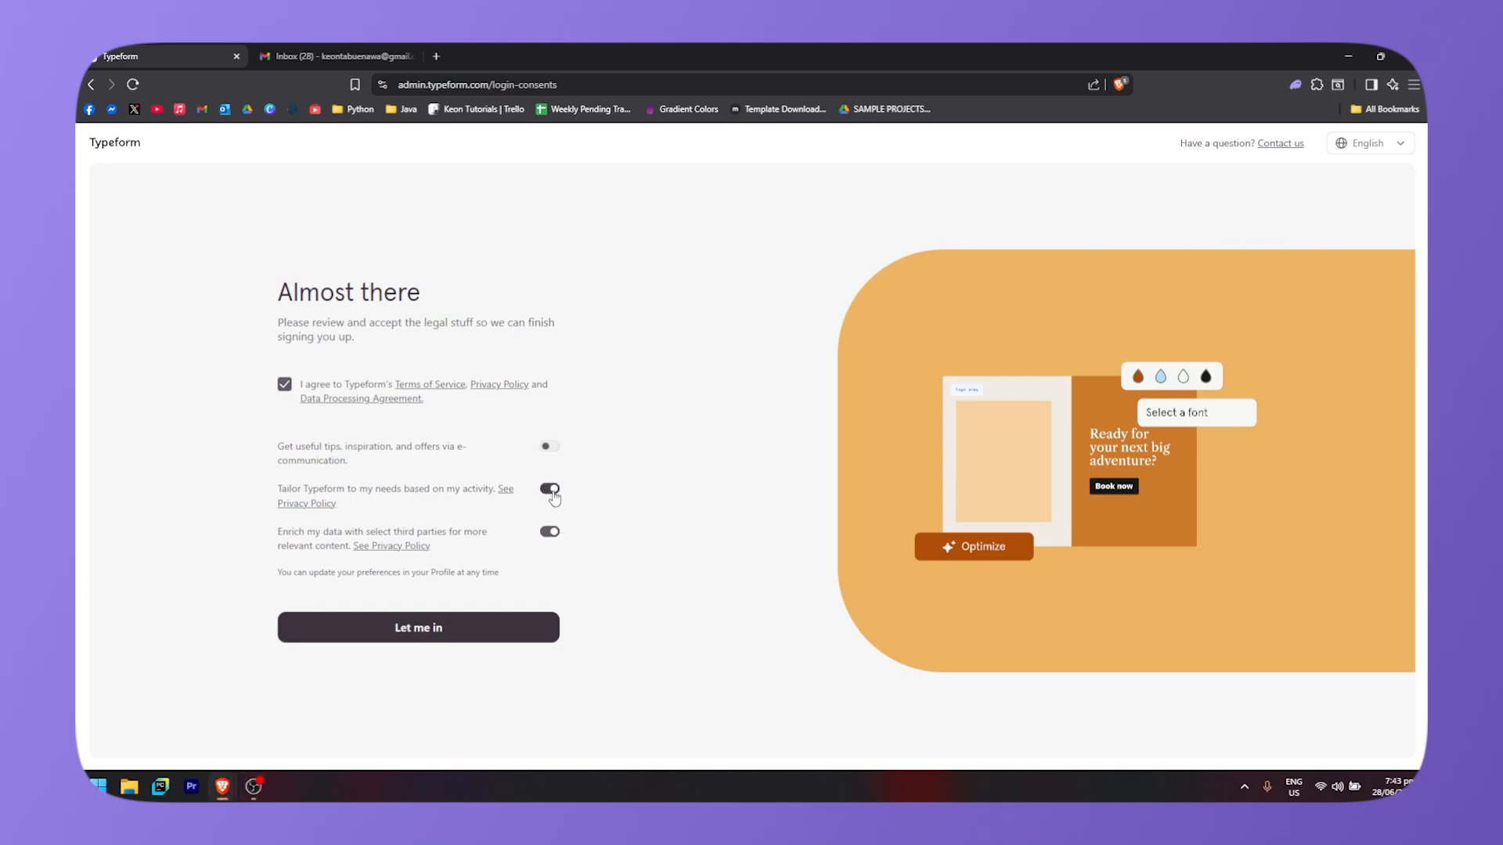
click(550, 489)
click(550, 533)
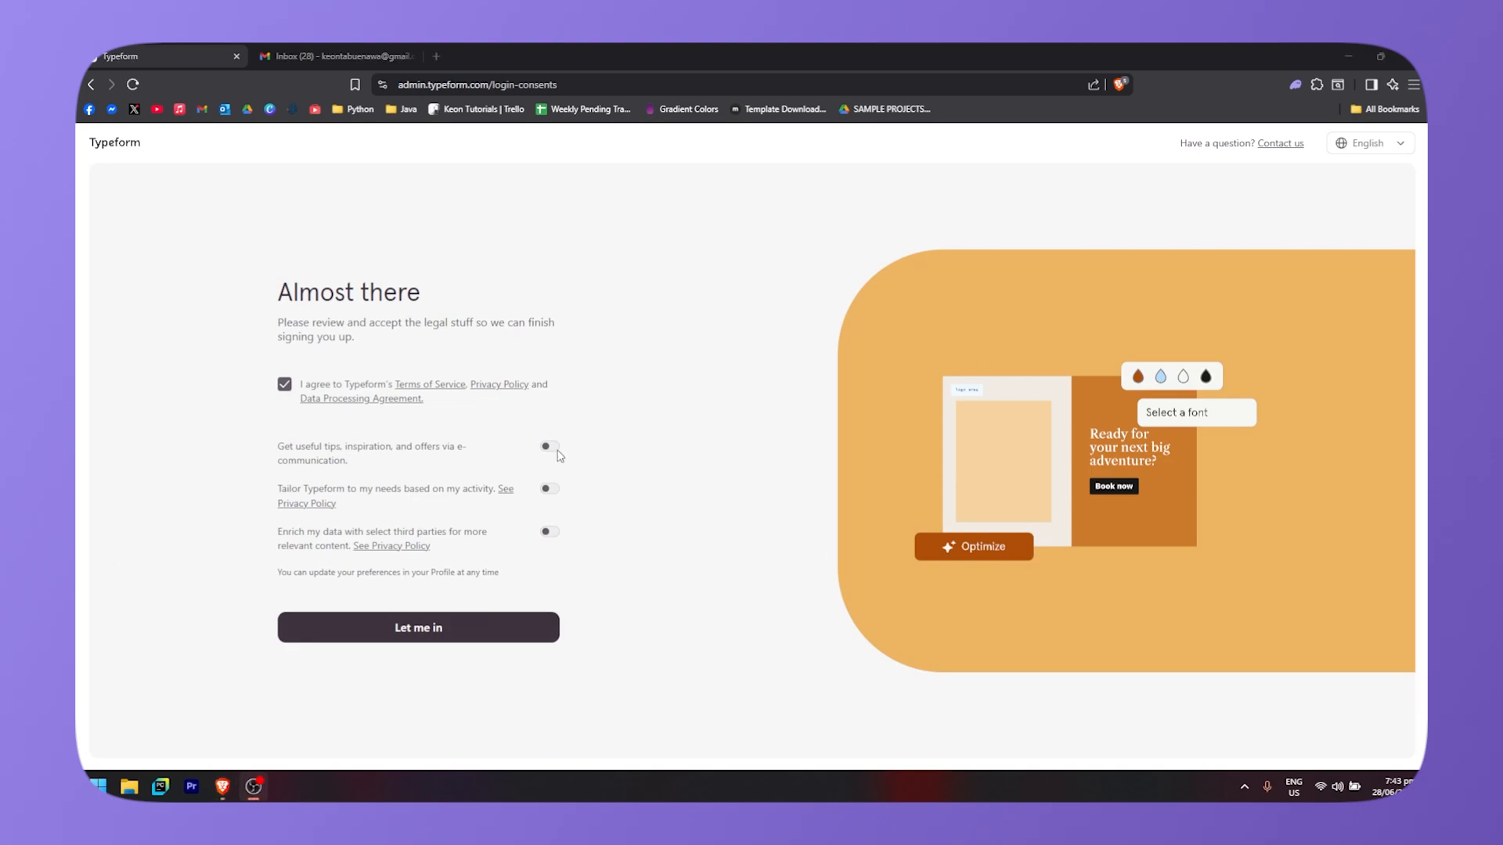
click(463, 626)
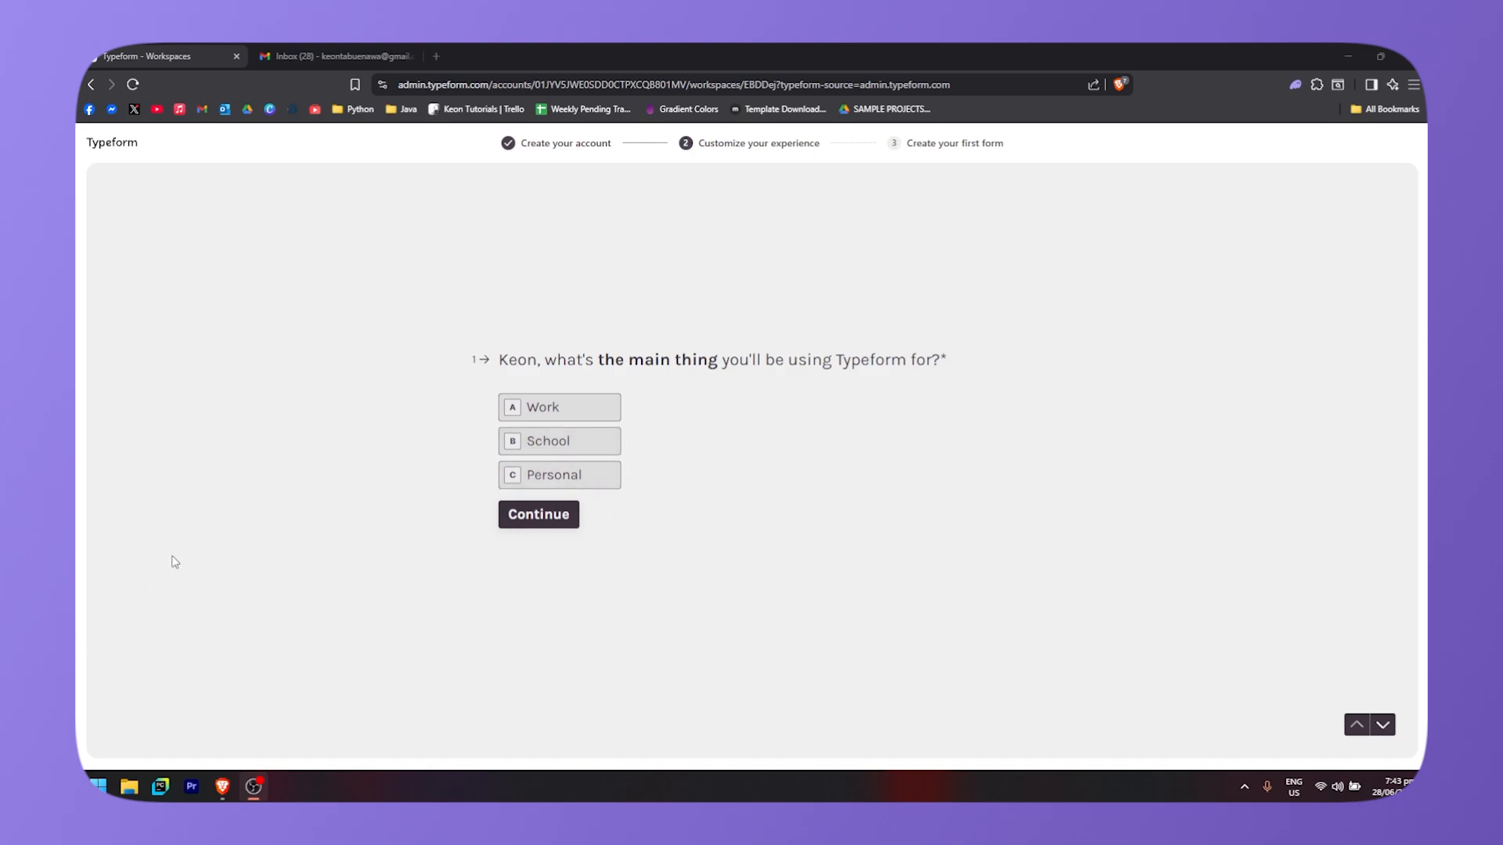
Step: Answer the onboarding survey with Work, role Other, and Manage events, projects or requests, and state that there is no website
click(583, 408)
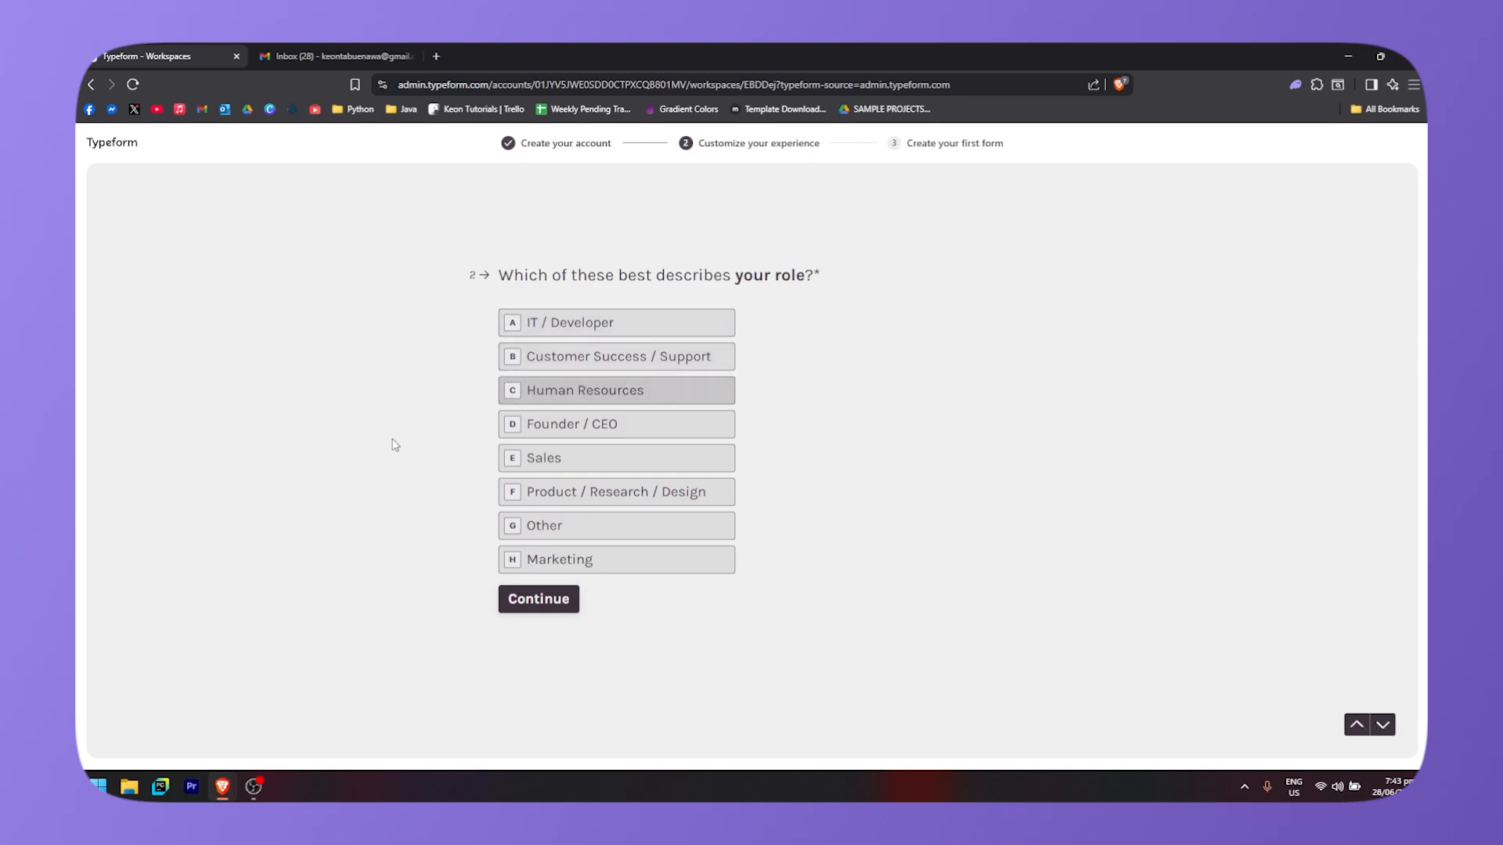
key(g)
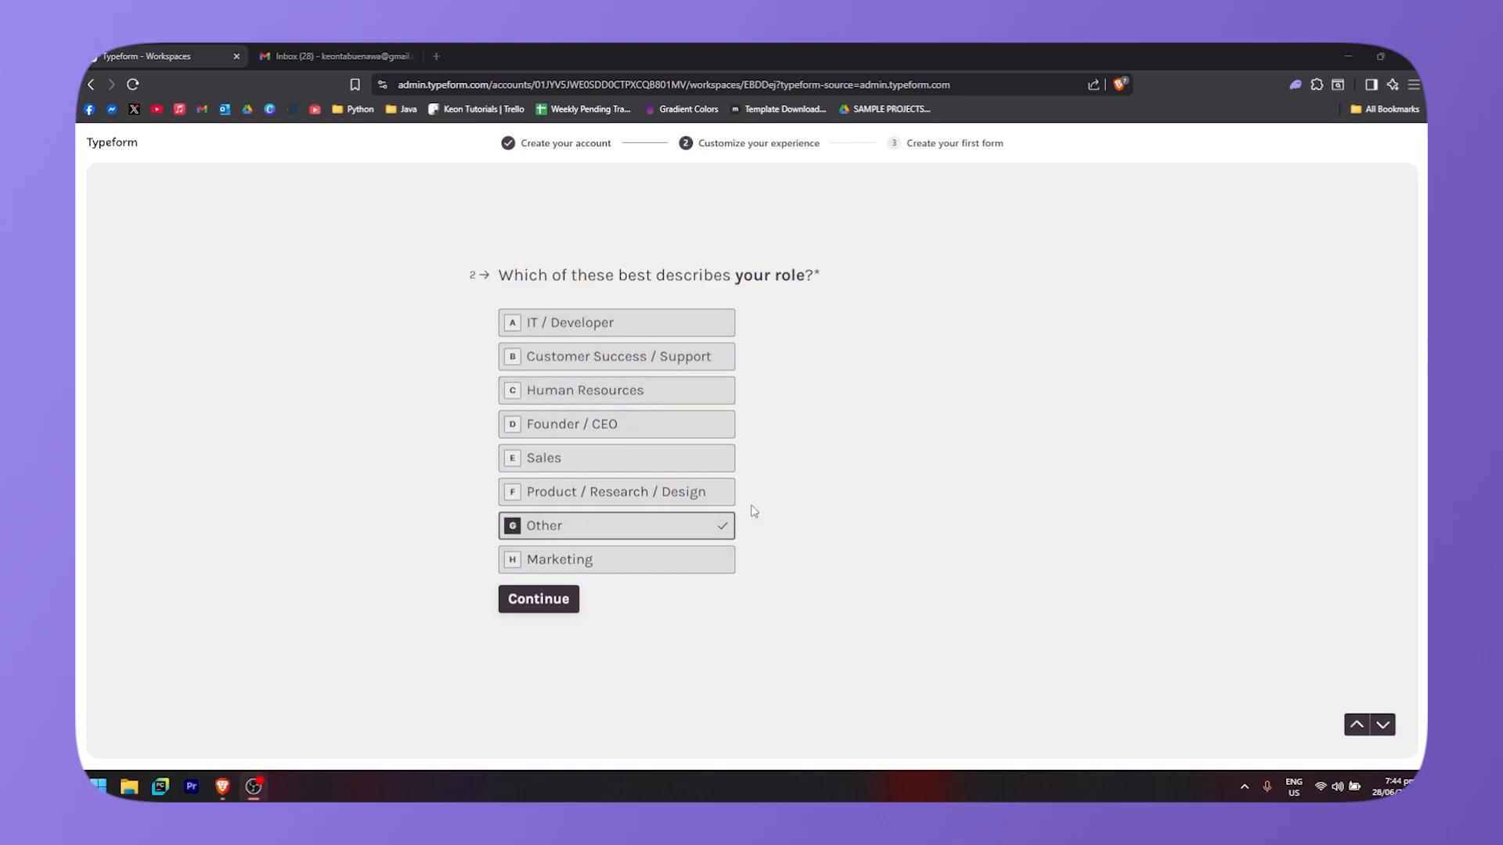
click(673, 531)
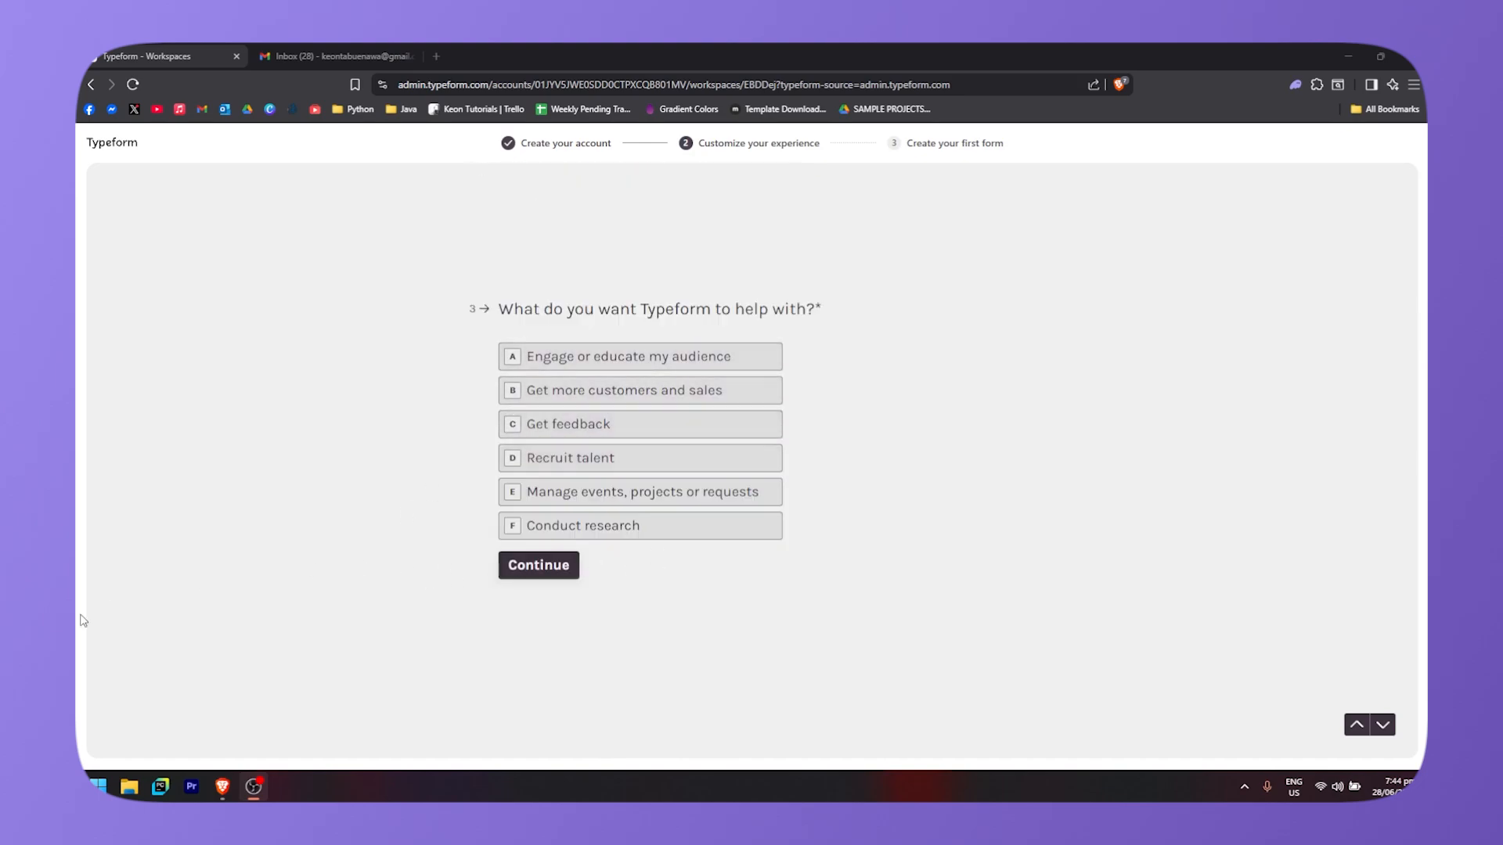
click(641, 505)
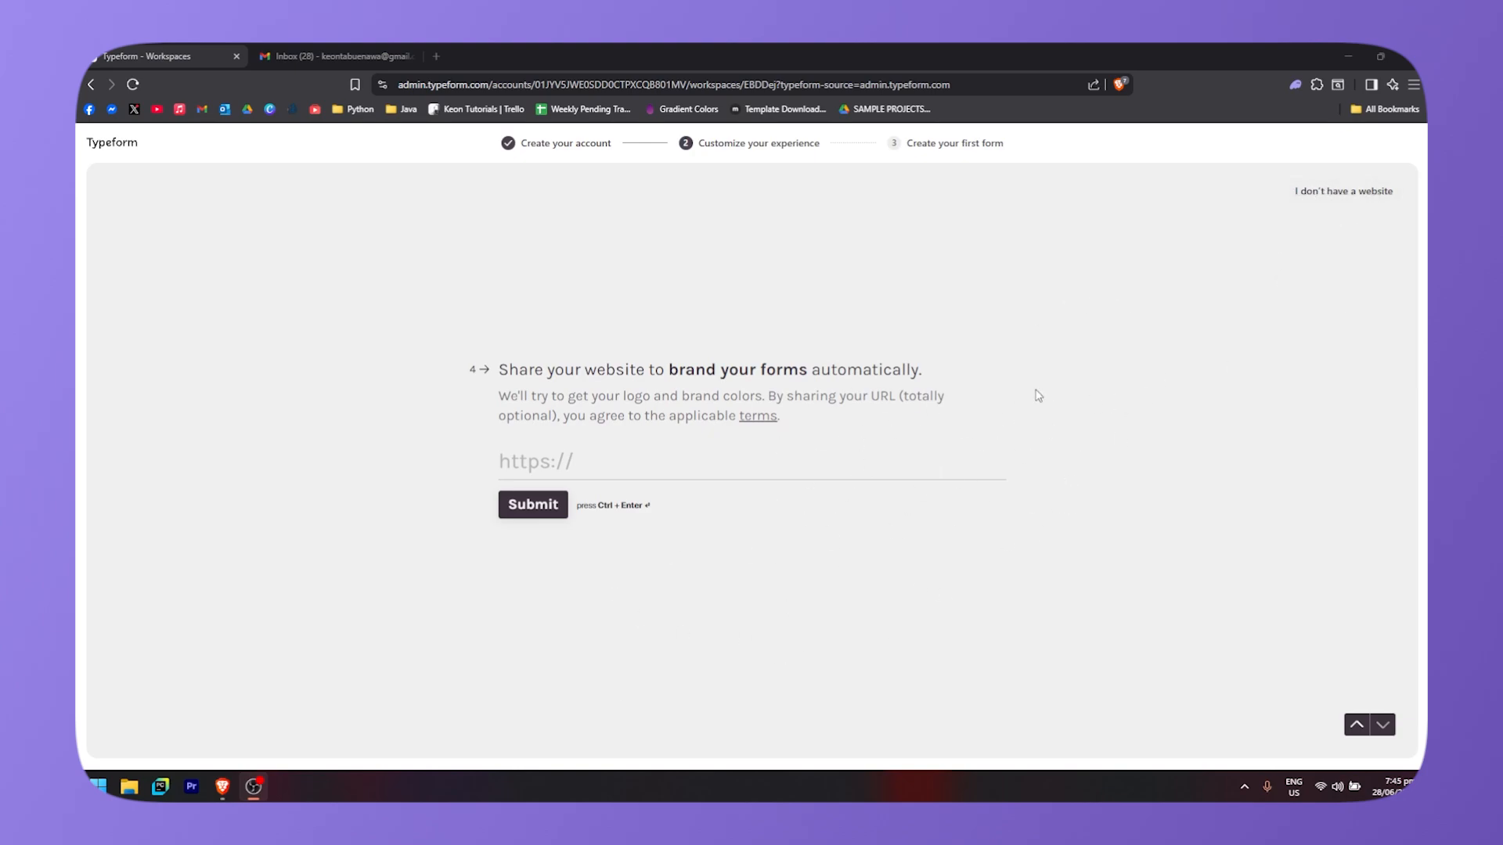
click(1346, 194)
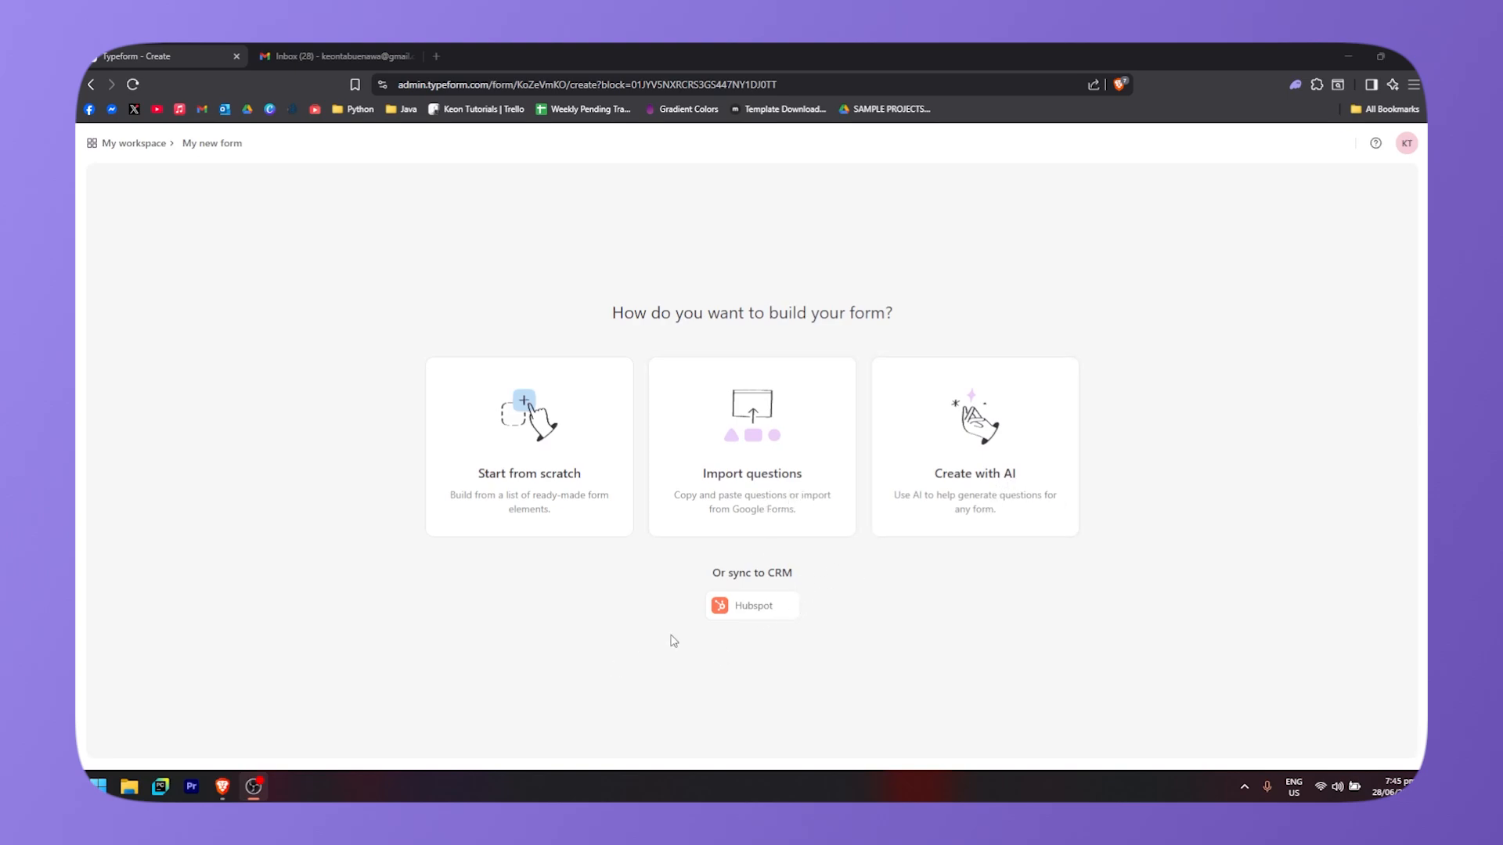
Step: Start an AI-made product recommendation quiz and list a $25 hair mask for damaged hair and a $15 hair conditioner for texture
click(1012, 463)
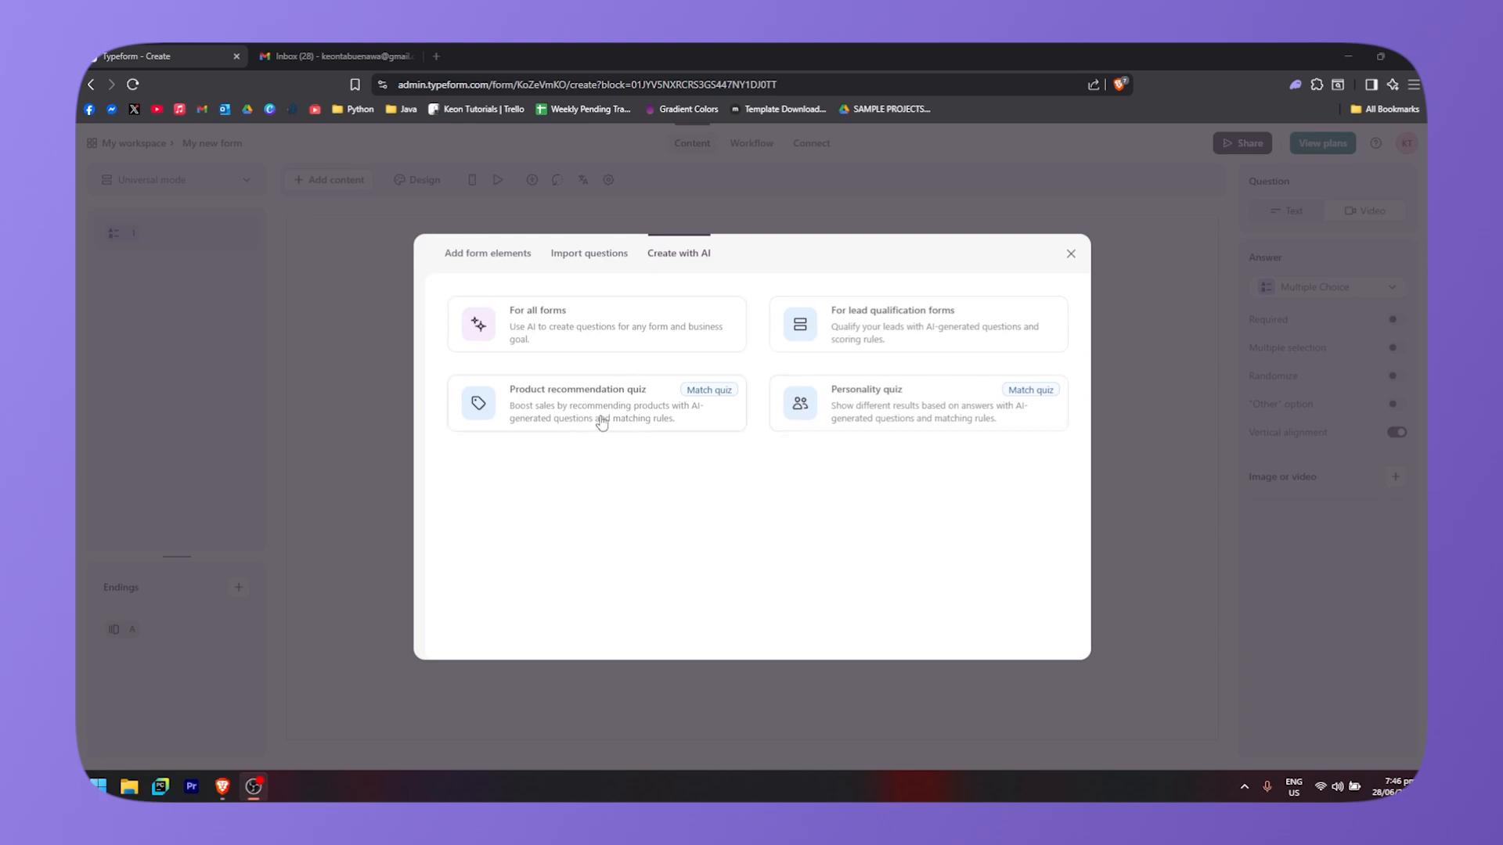
click(637, 408)
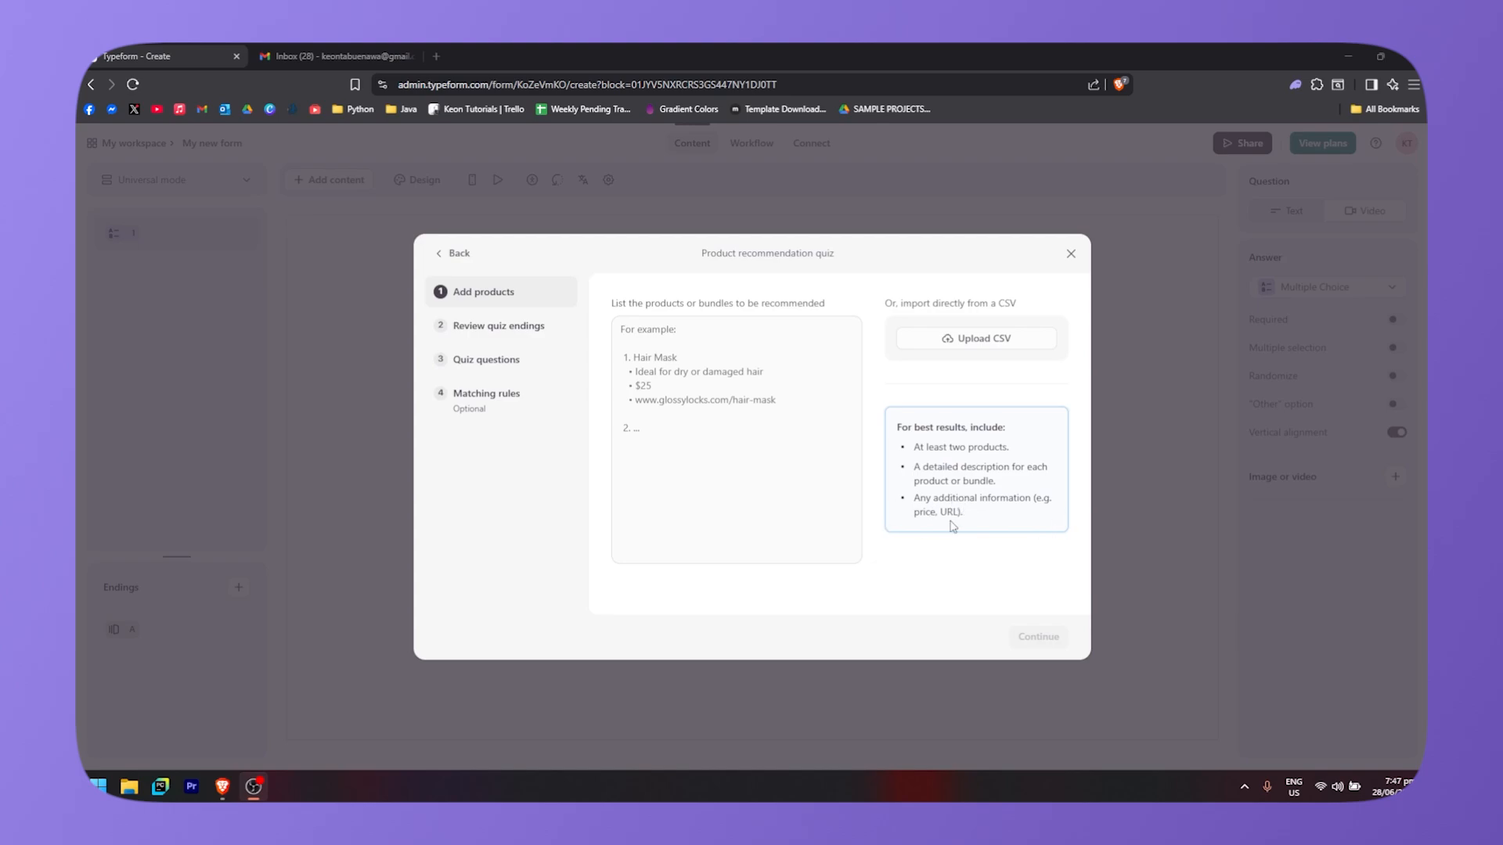
text(1. Hair mask - ideal for dry or damaged hair - $25  2. Hair conditioner - to improve texture of hair - $15)
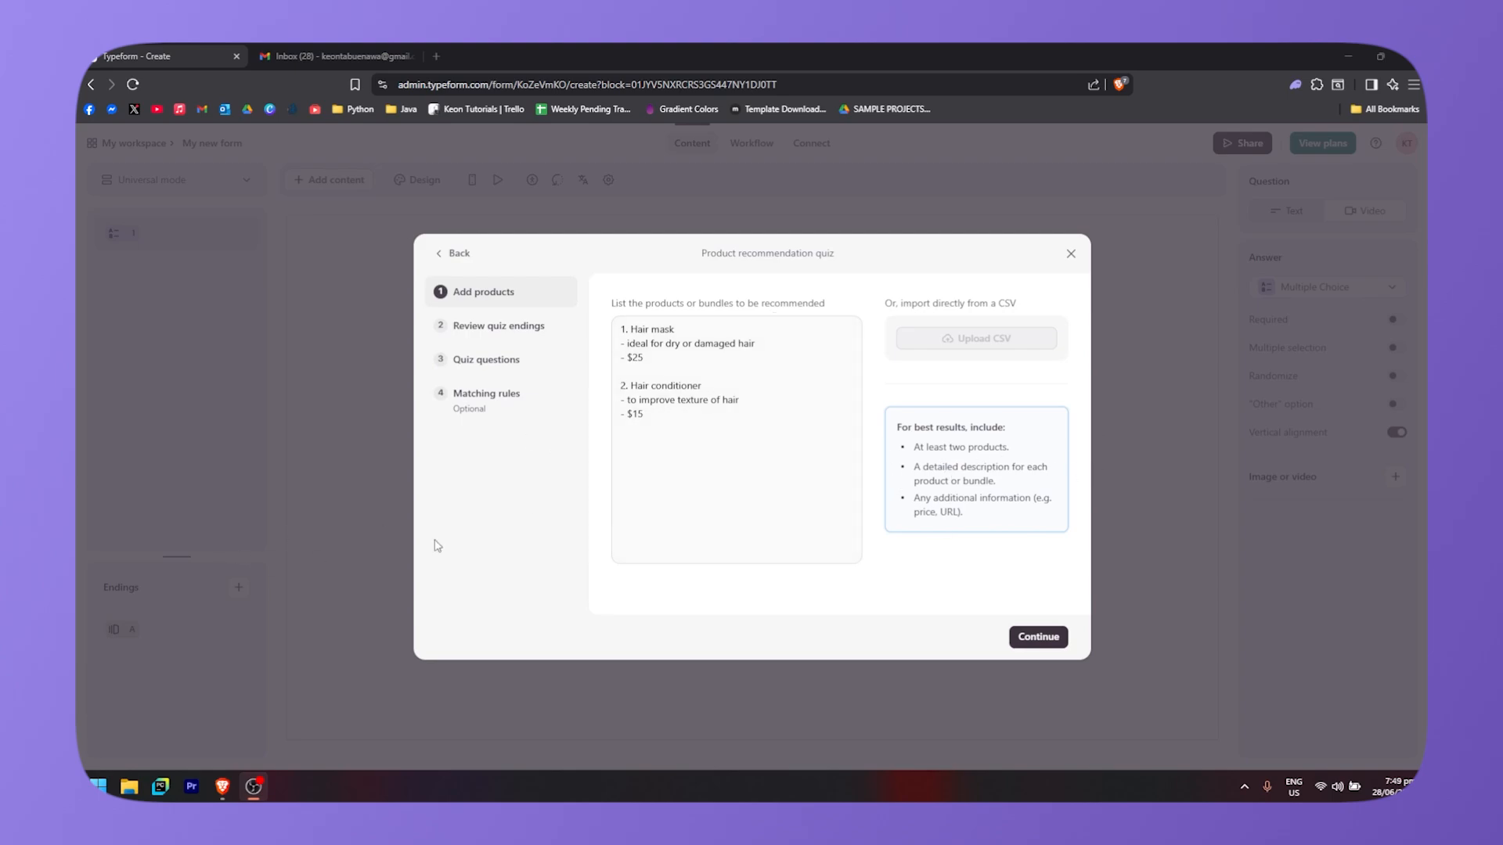
click(1047, 638)
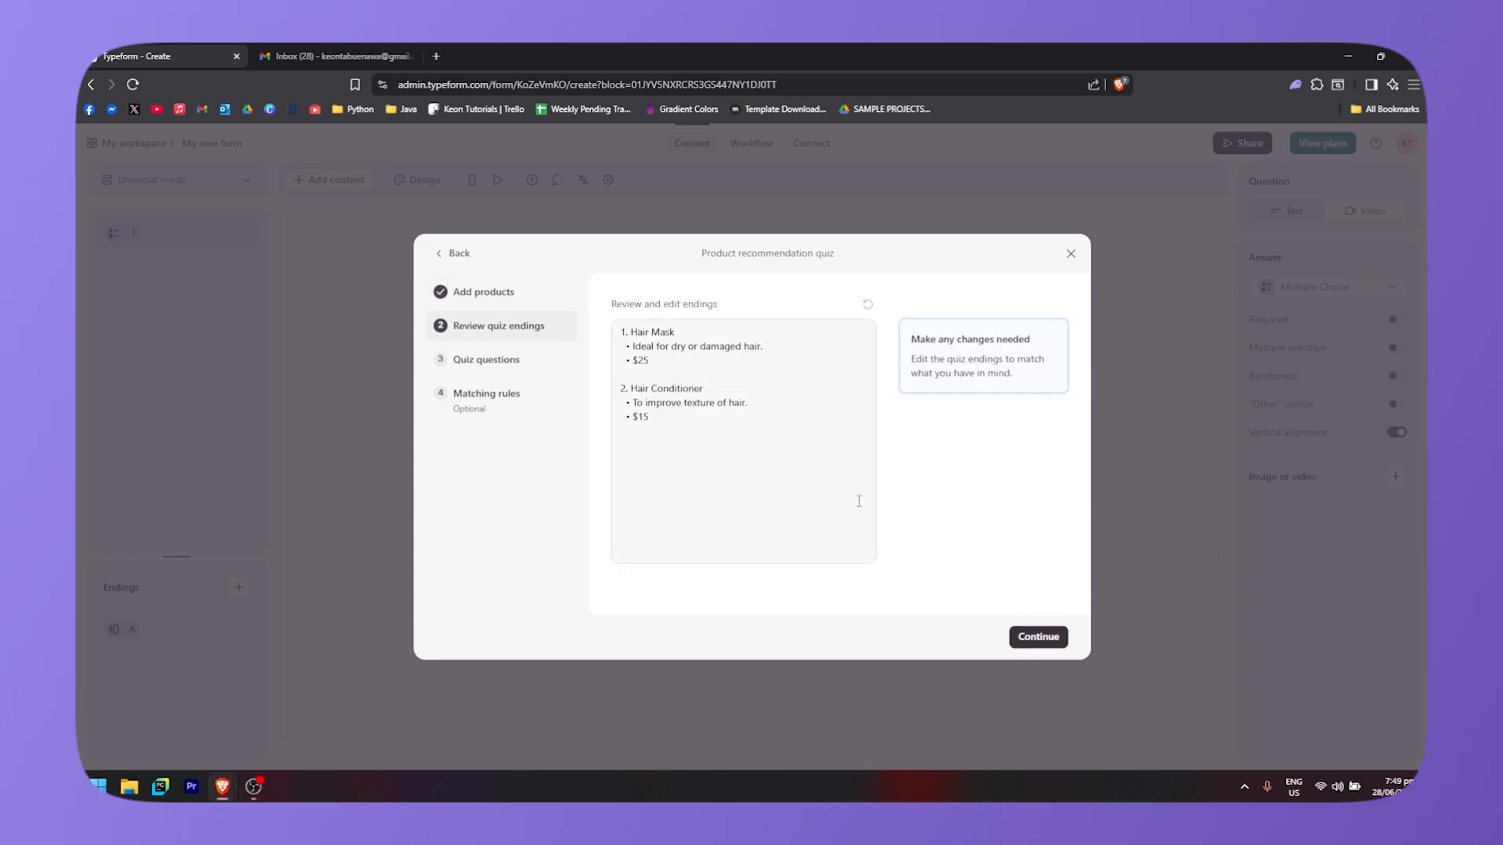
Step: Replace the product list with "hair mask price $25" and a $20 condition product, and accept the generated quiz endings
click(486, 303)
click(702, 339)
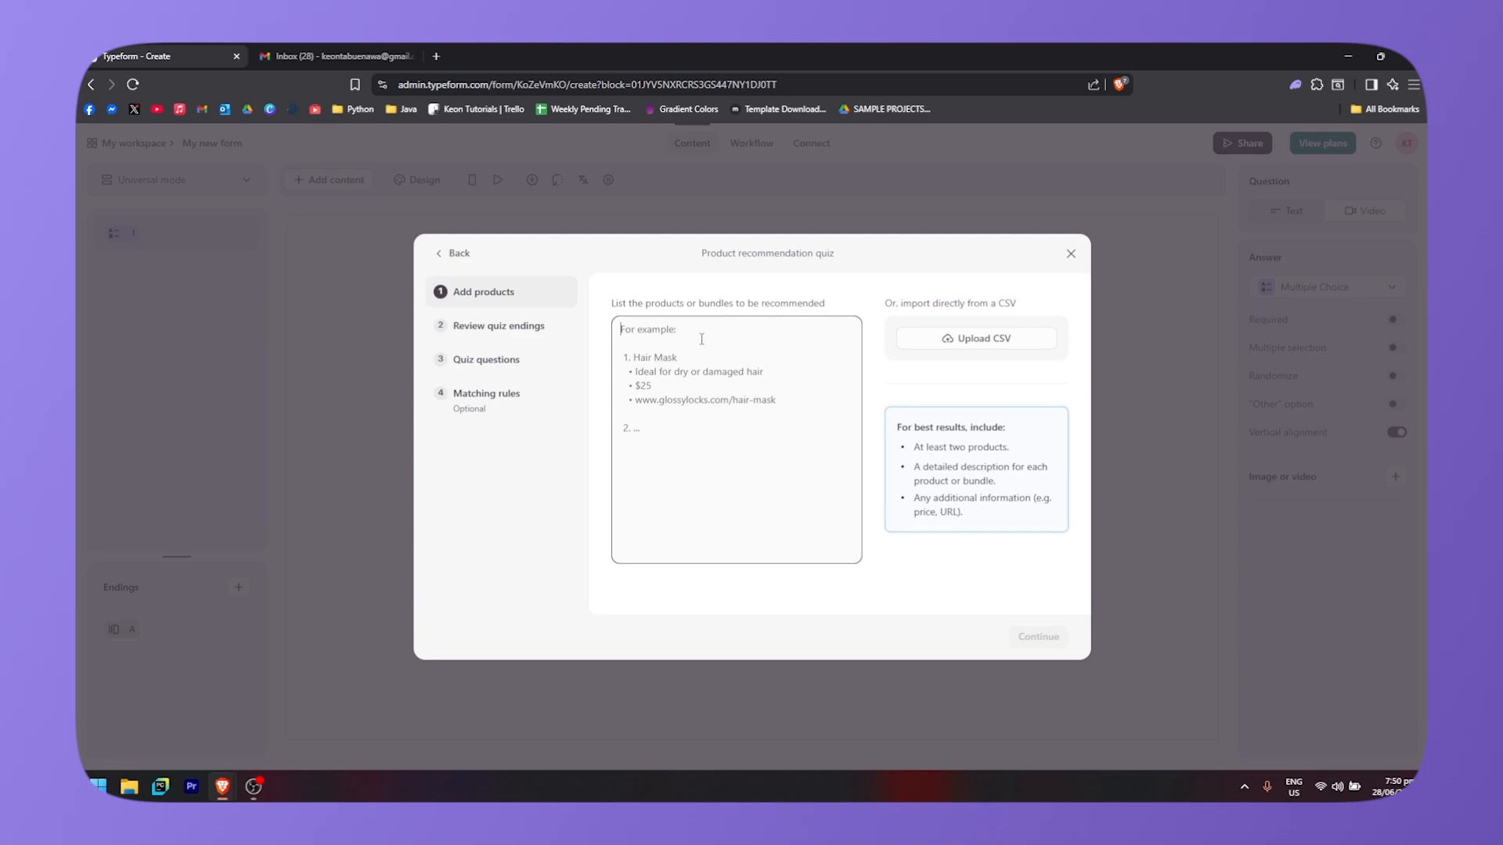
text(hair mask price $25)
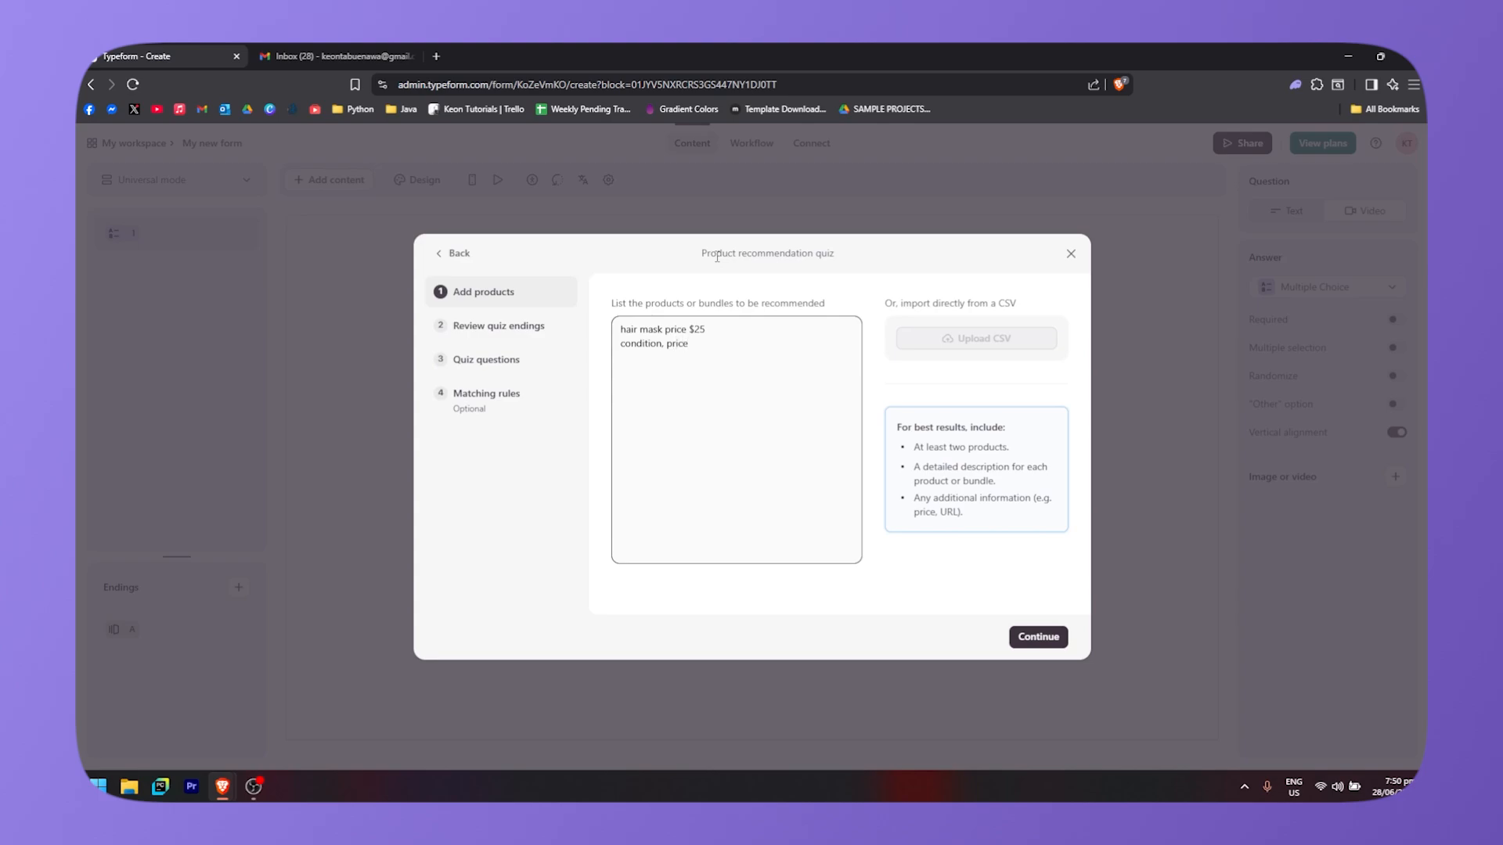
click(1053, 637)
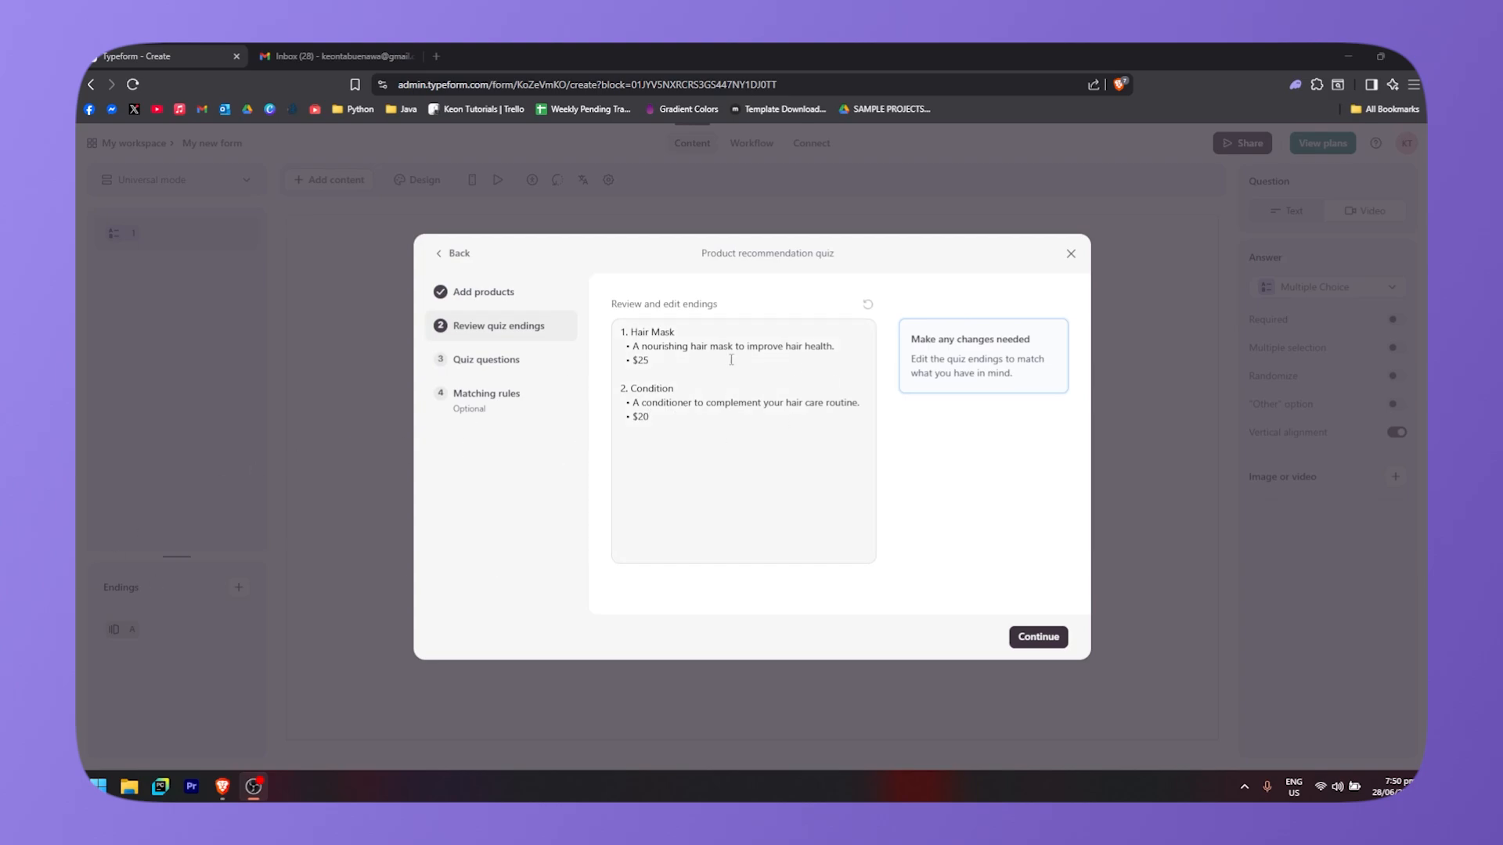
click(1035, 636)
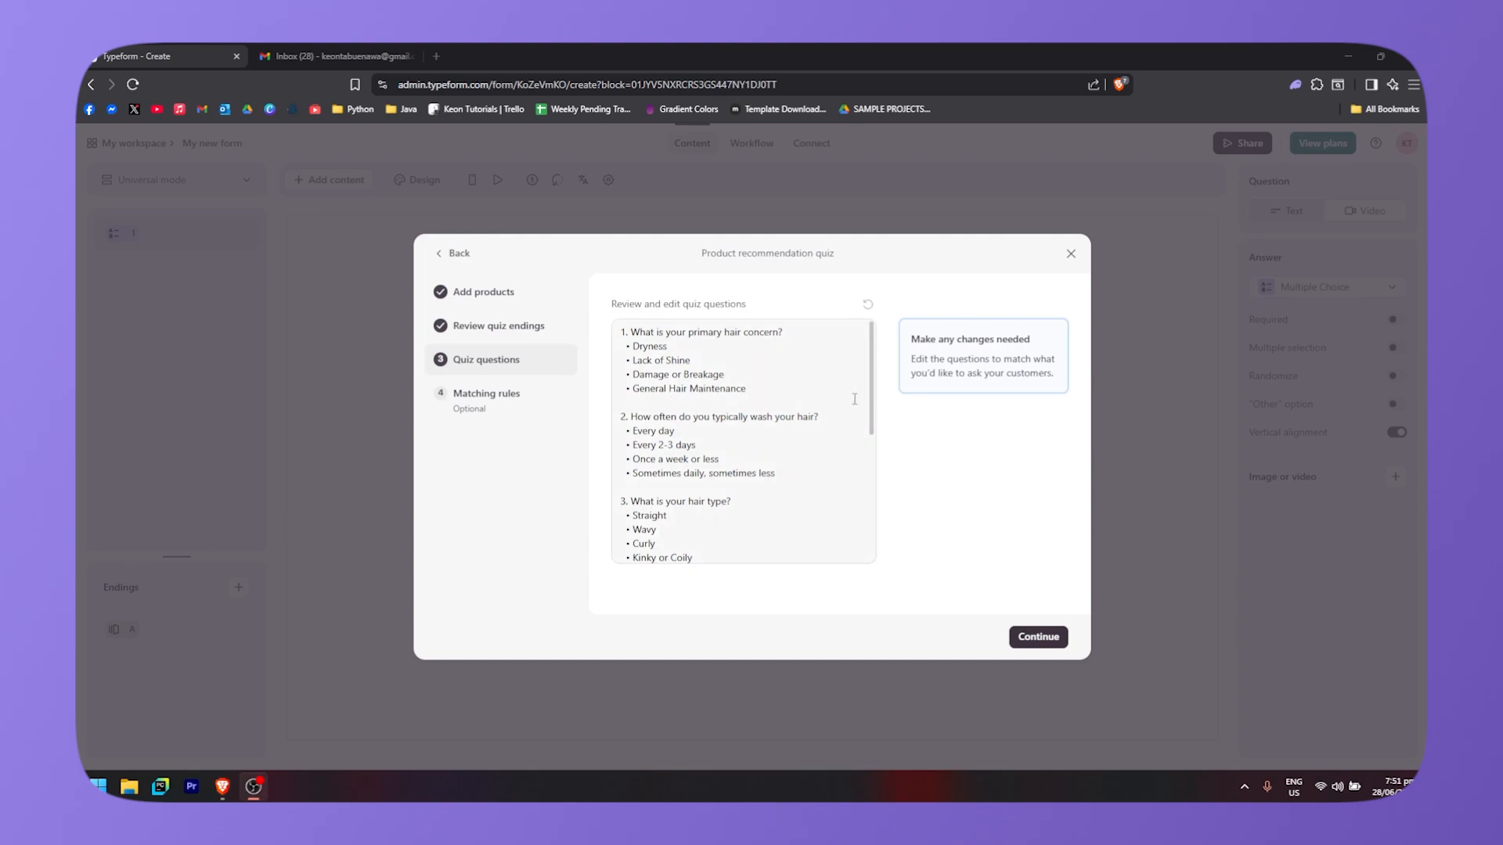
Step: Review the generated quiz questions and try deleting the hair length question with its choices
scroll(738, 448, down, 5)
scroll(849, 470, up, 5)
scroll(748, 501, down, 4)
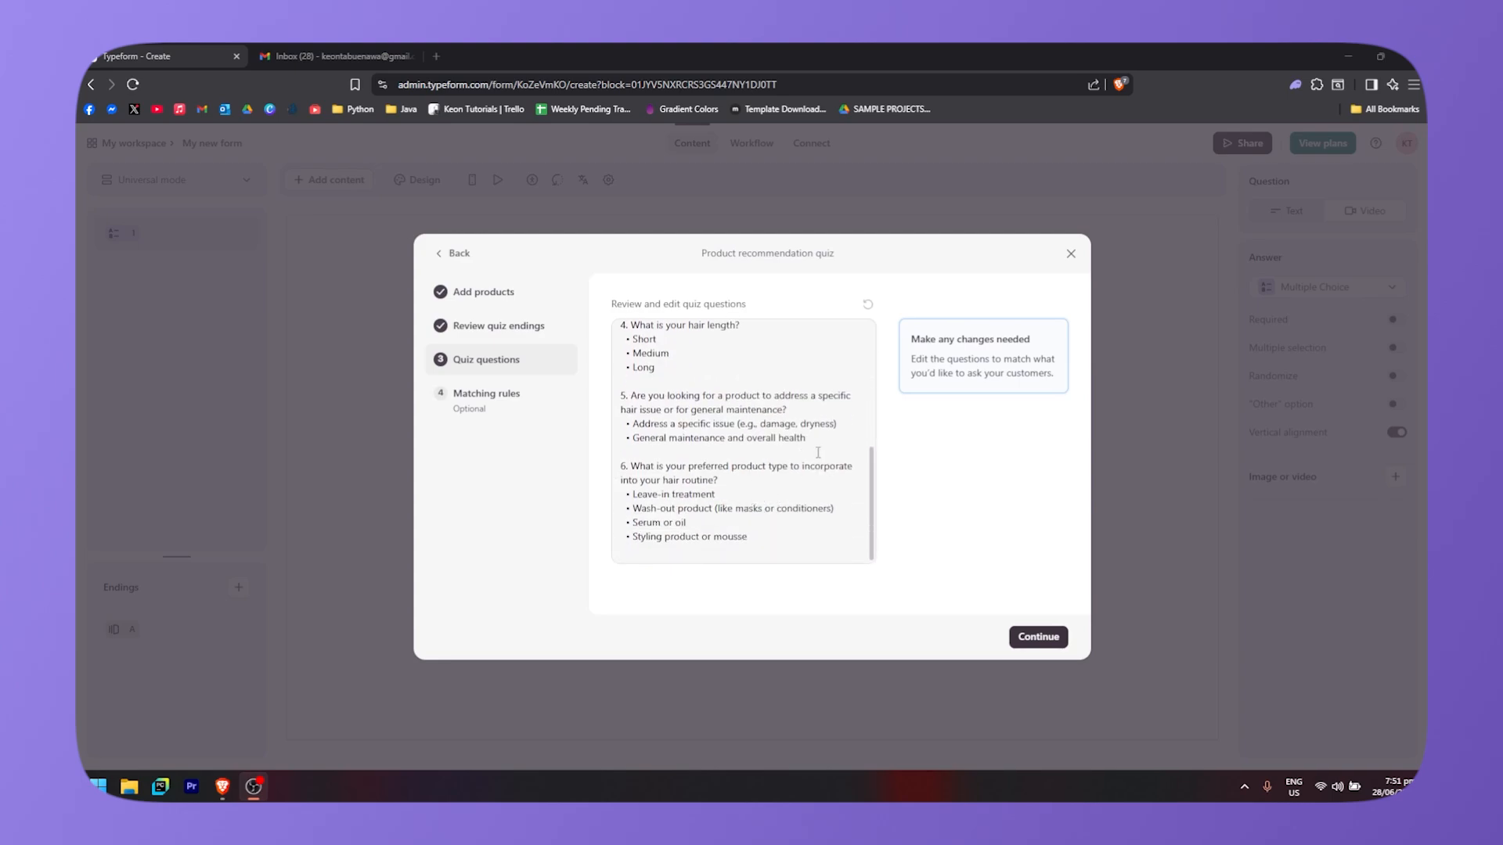
scroll(783, 454, up, 1)
drag(658, 438, 608, 402)
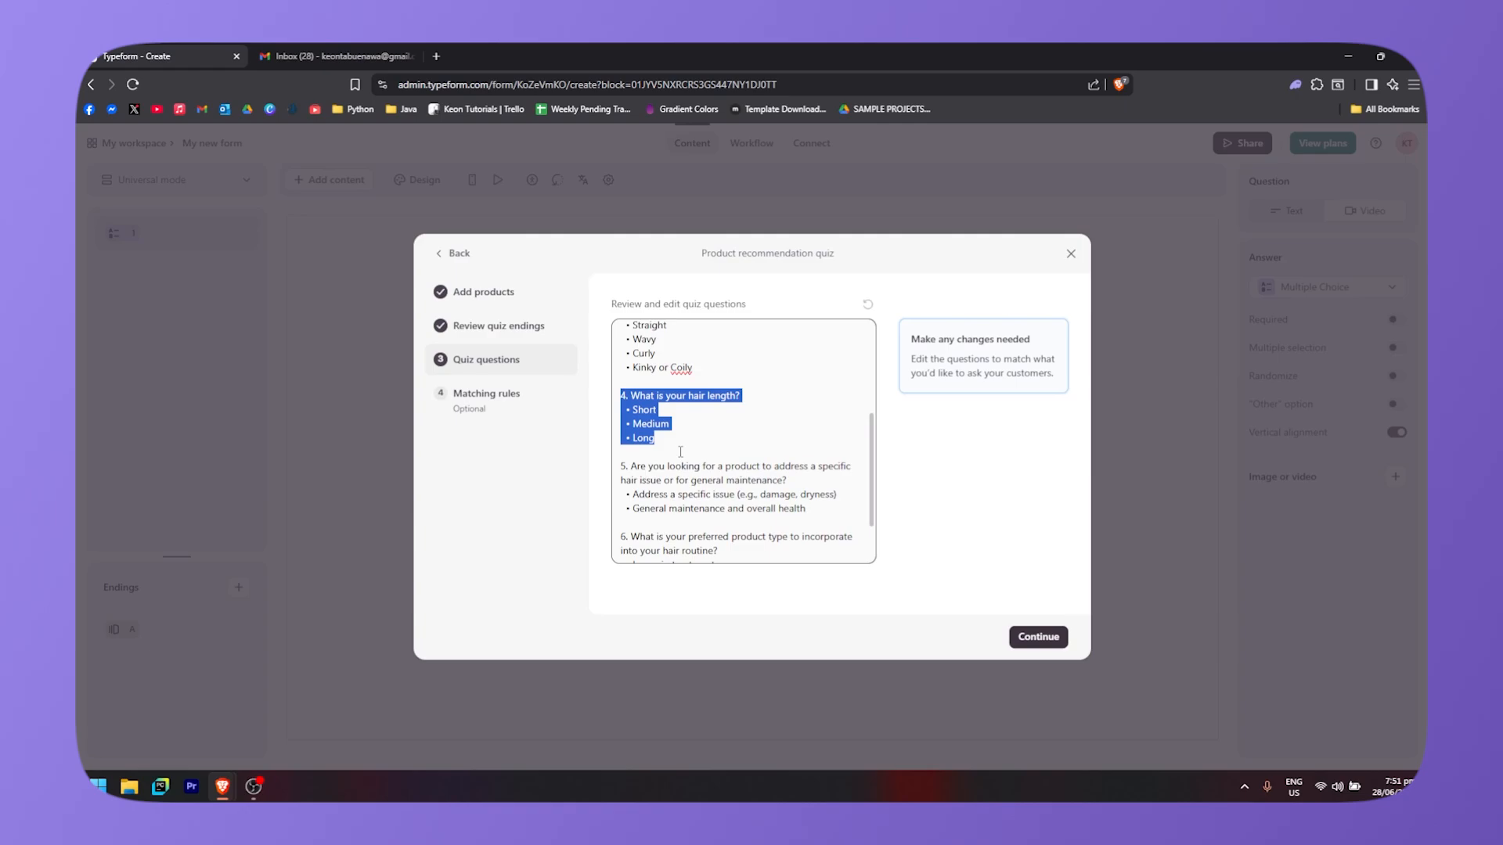
key(BackSpace)
key(ctrl+z)
click(720, 462)
scroll(783, 447, down, 1)
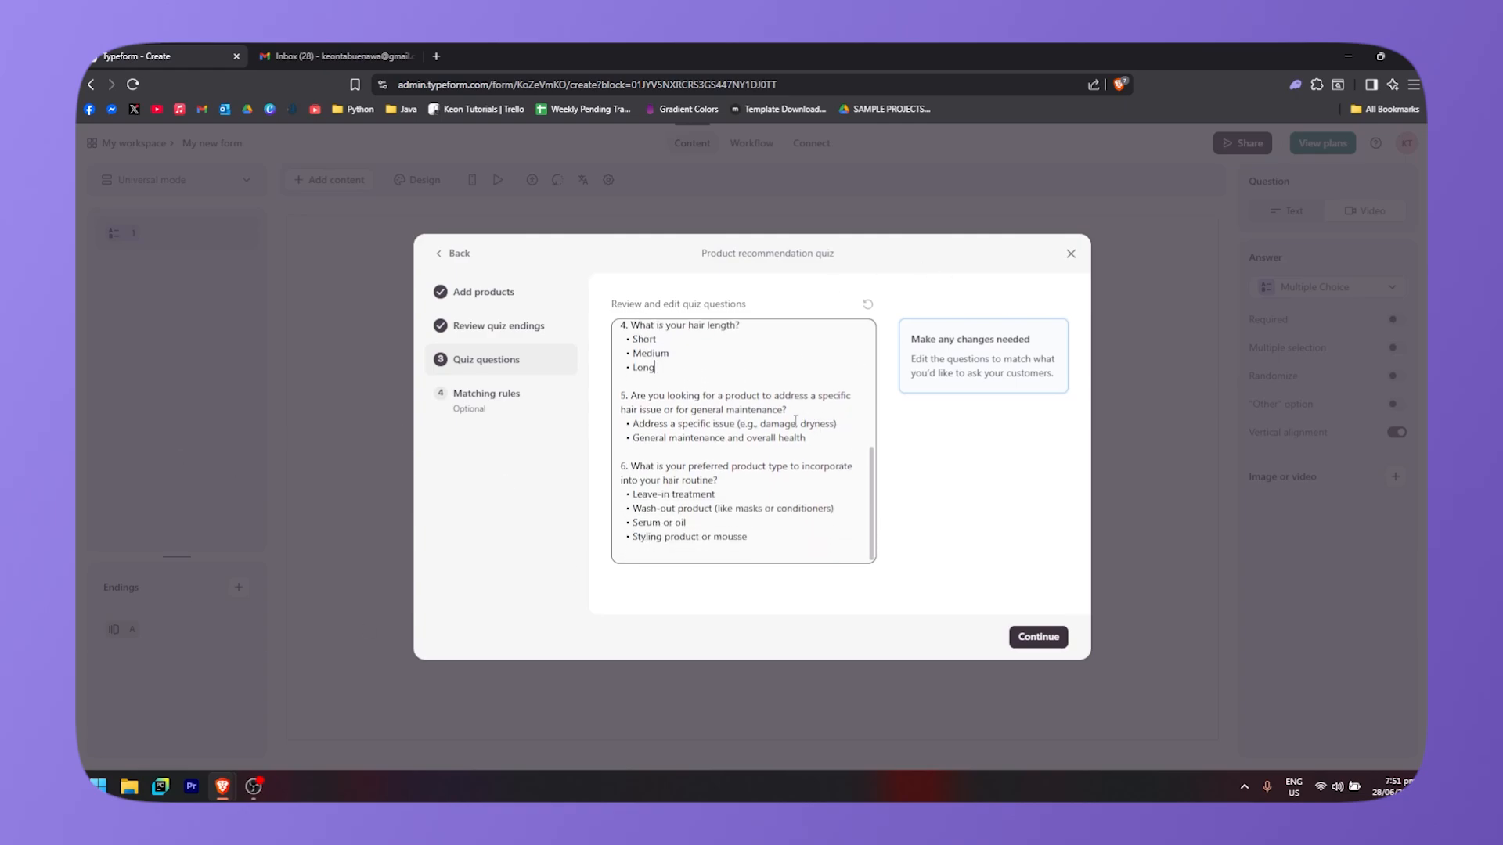
Step: Accept the generated quiz questions and generate the quiz without any matching rules
click(1035, 636)
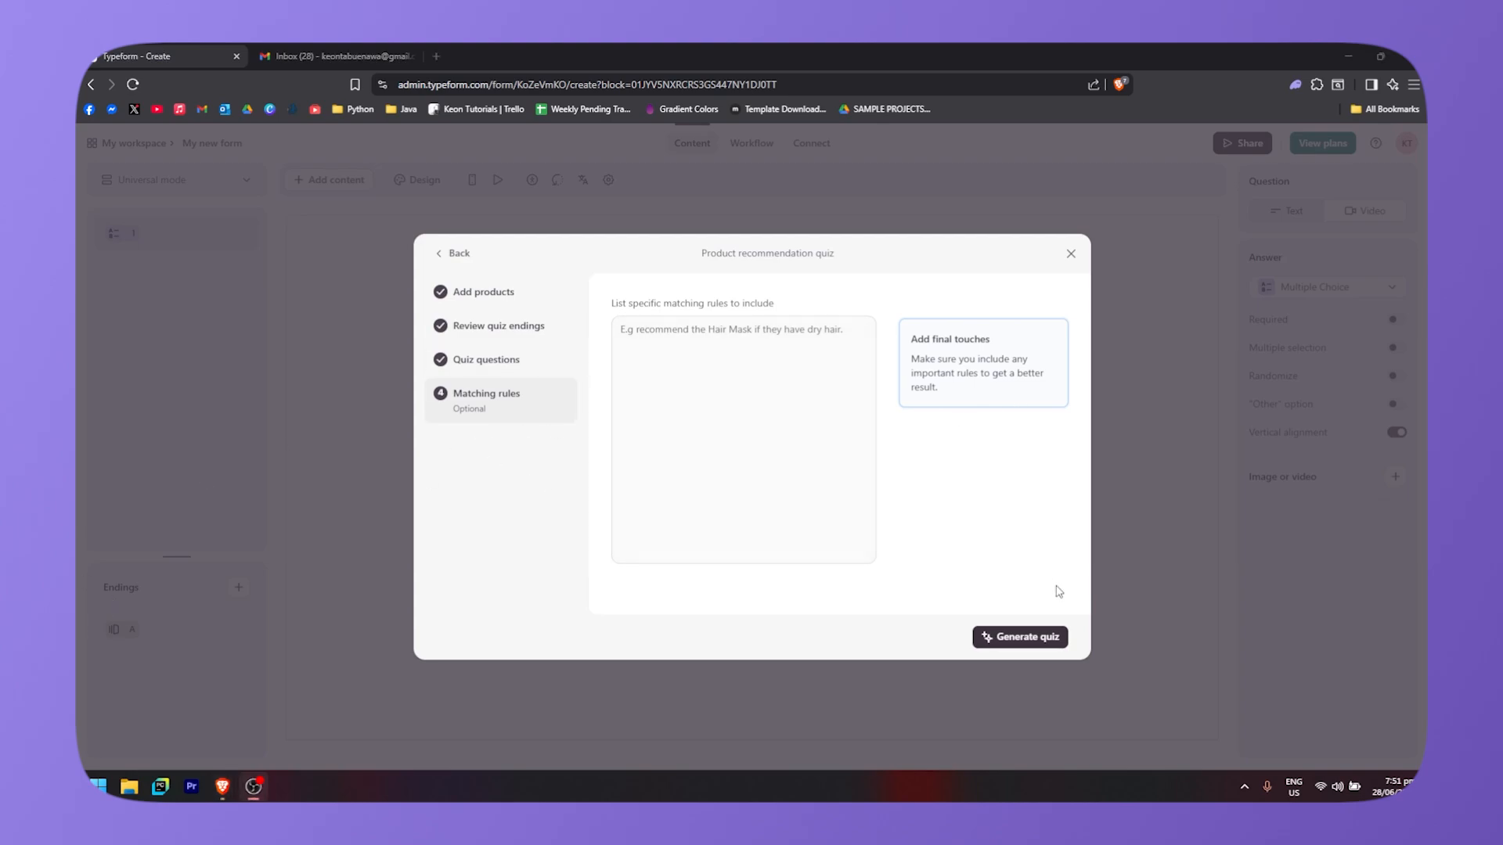
click(1030, 641)
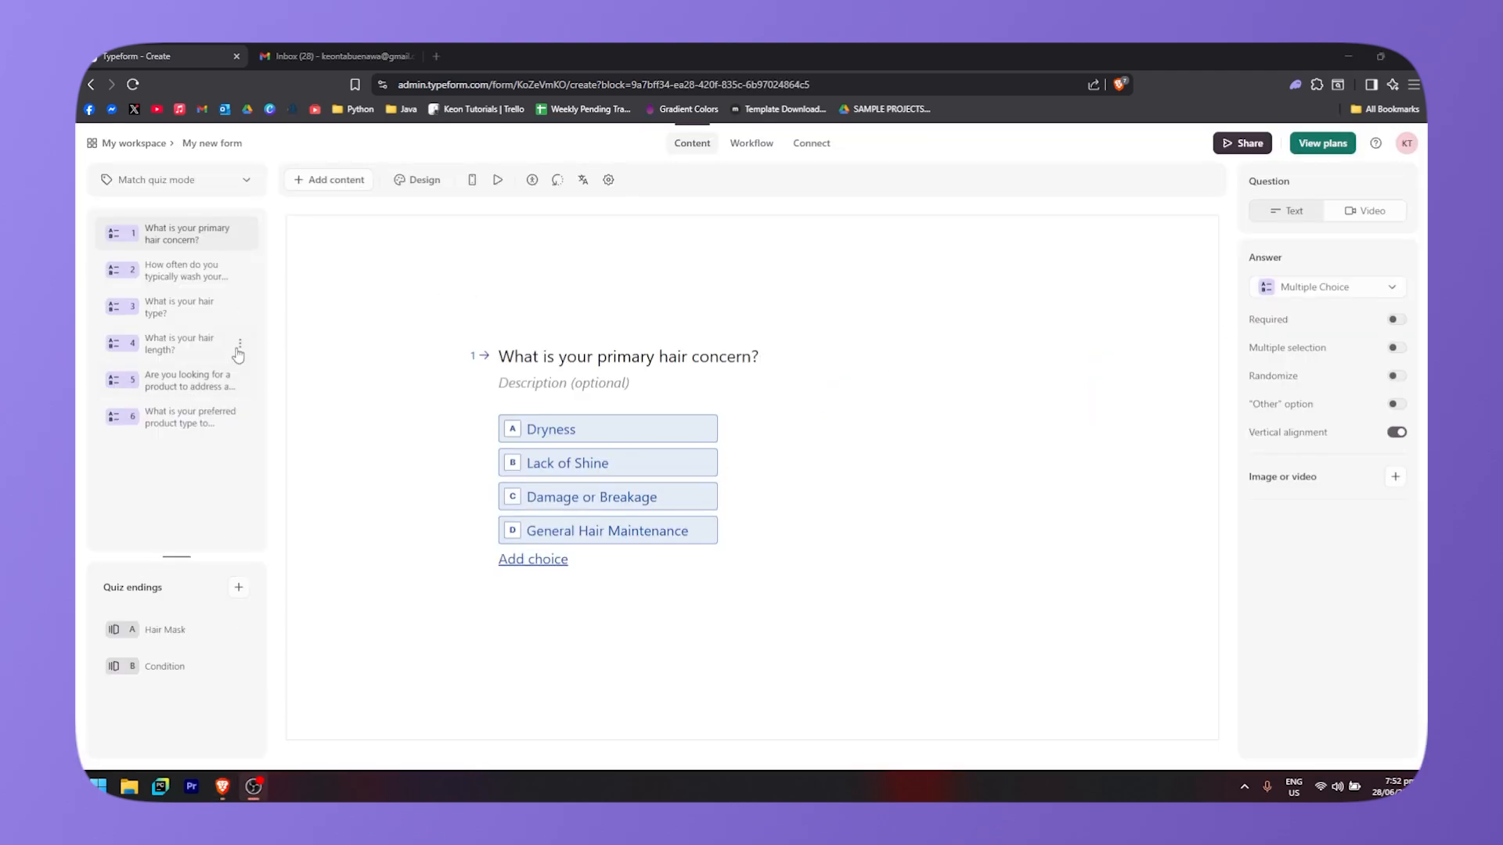
Step: Look through the questions on hair concern, washing frequency and hair type together with their answer choices
click(198, 277)
click(213, 235)
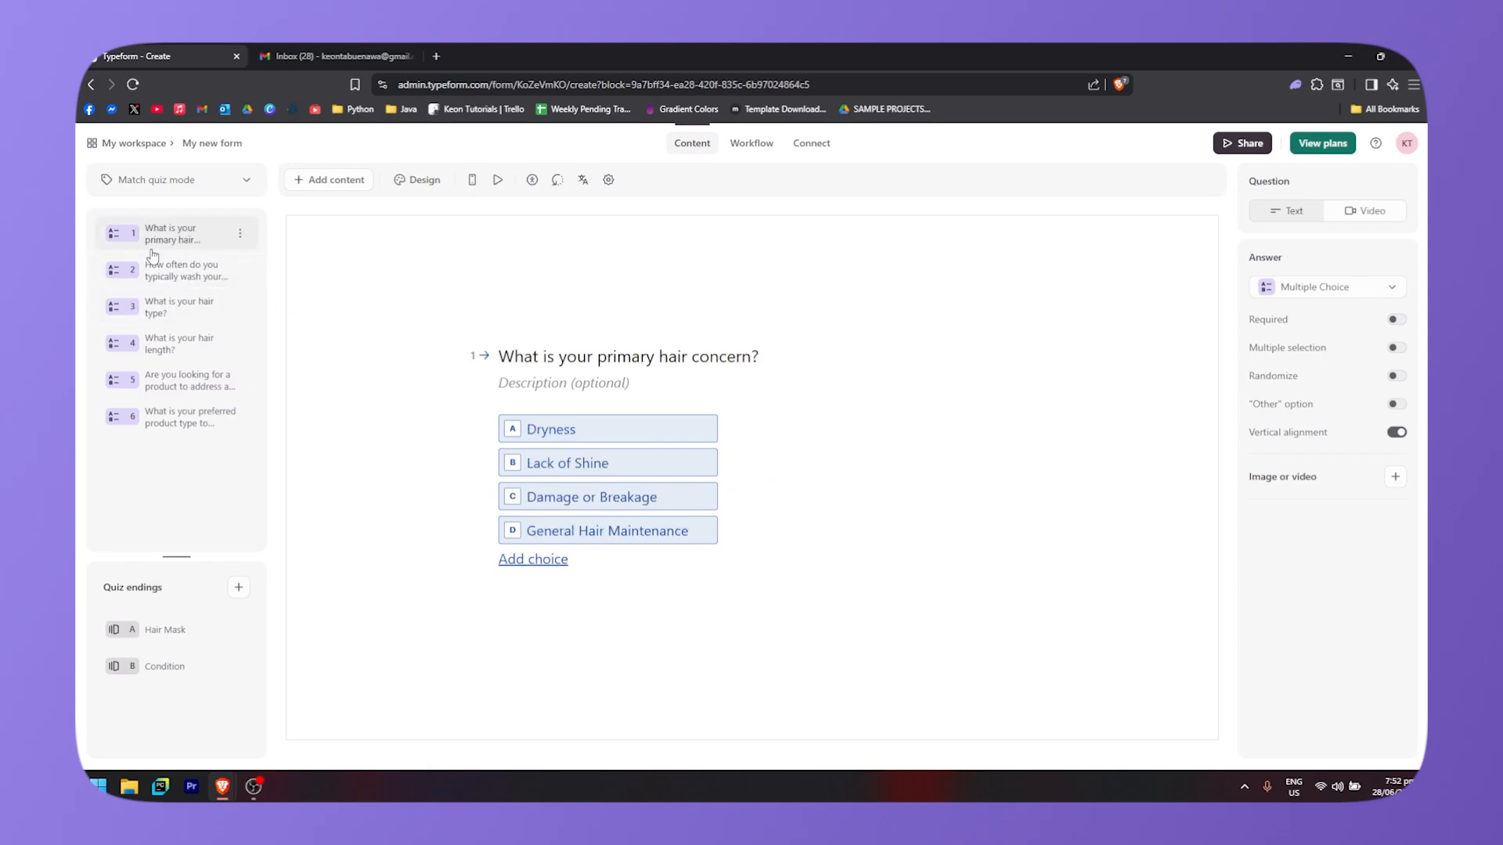
click(188, 279)
click(197, 323)
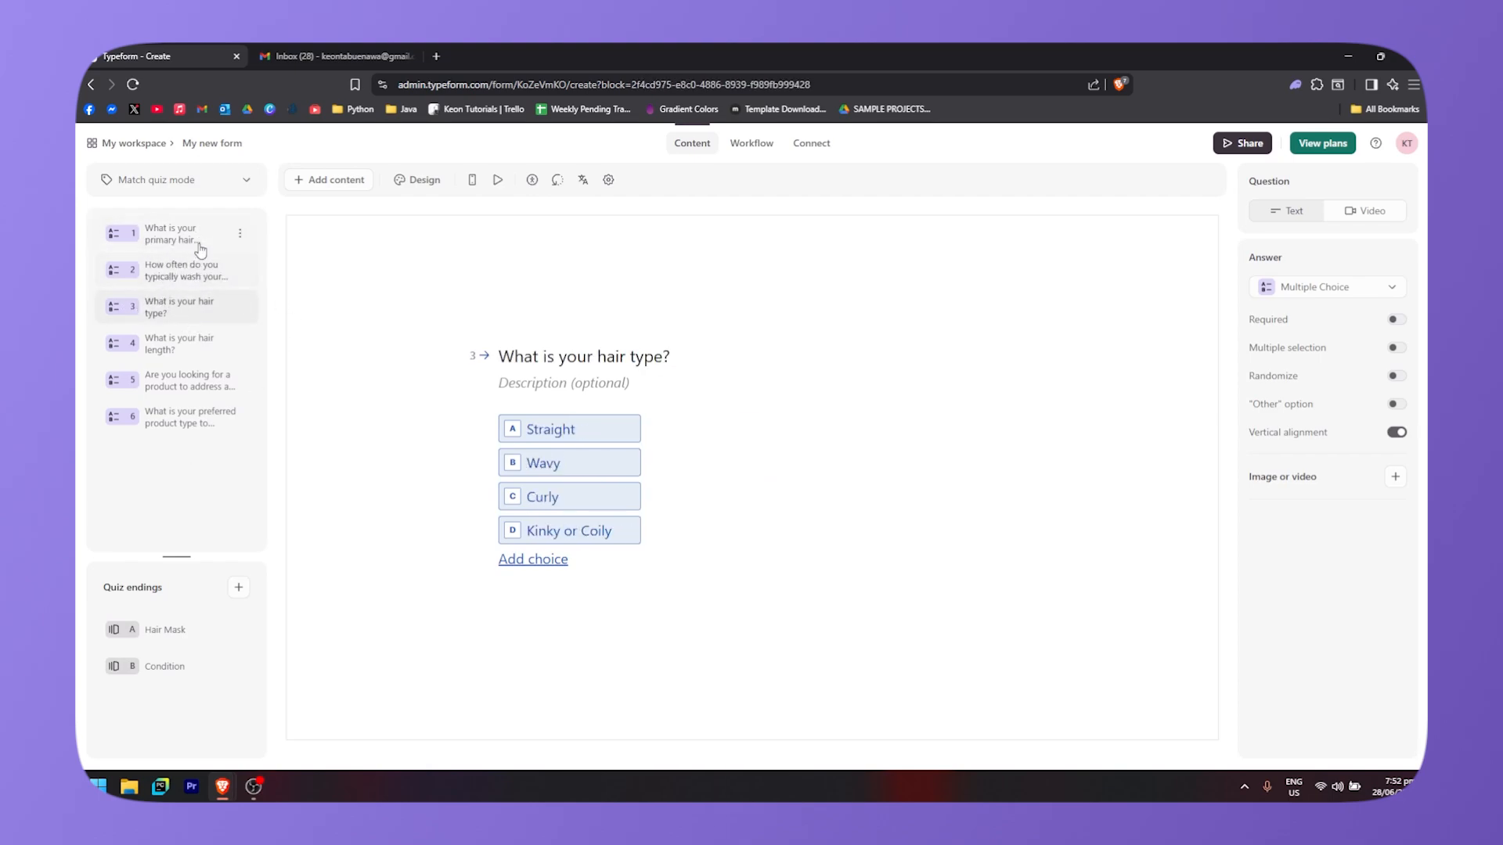
click(196, 237)
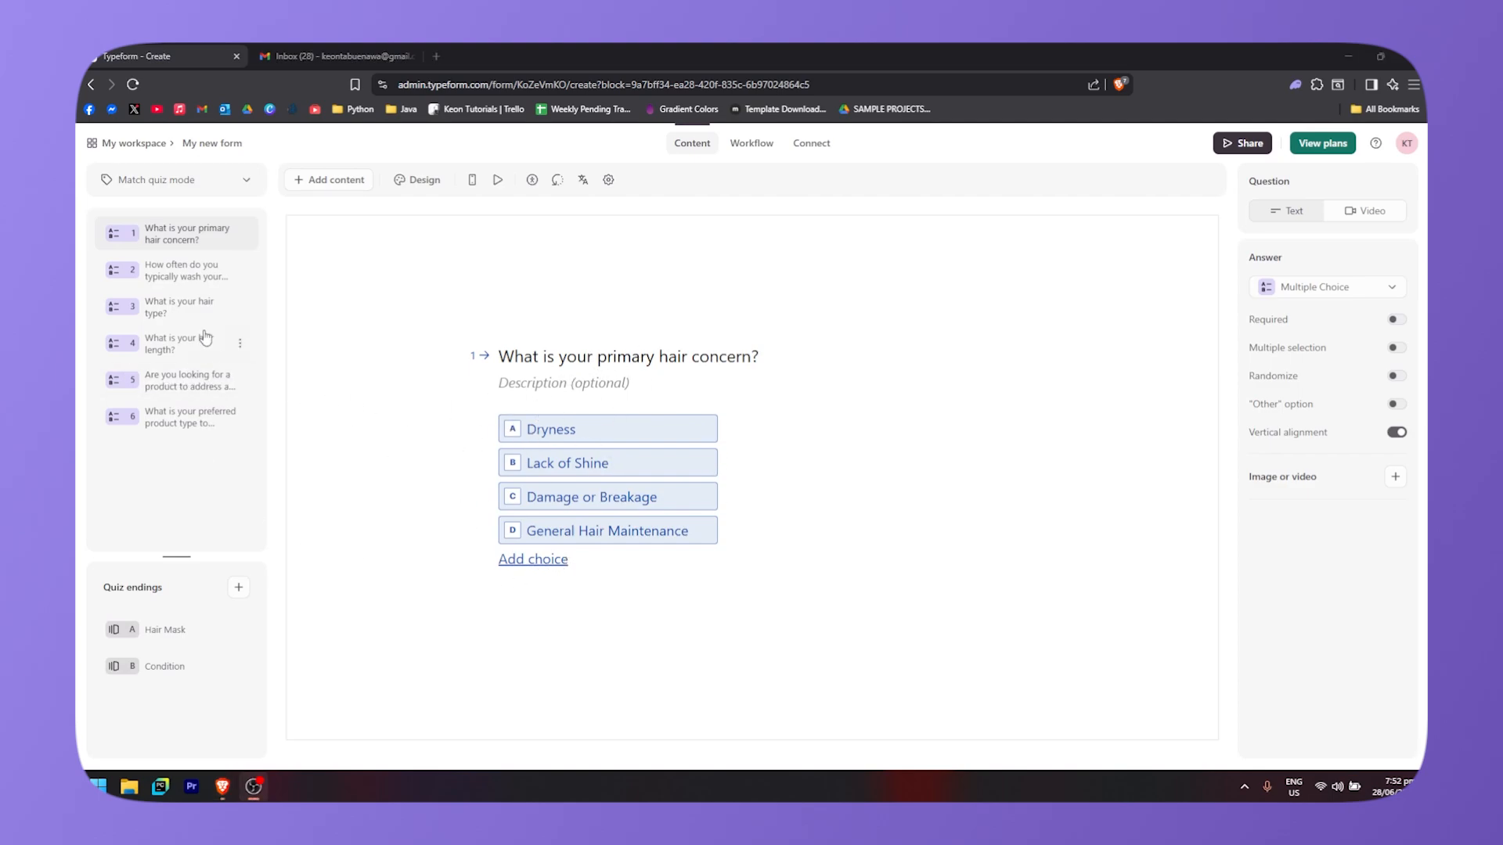
click(194, 275)
mouse_move(760, 431)
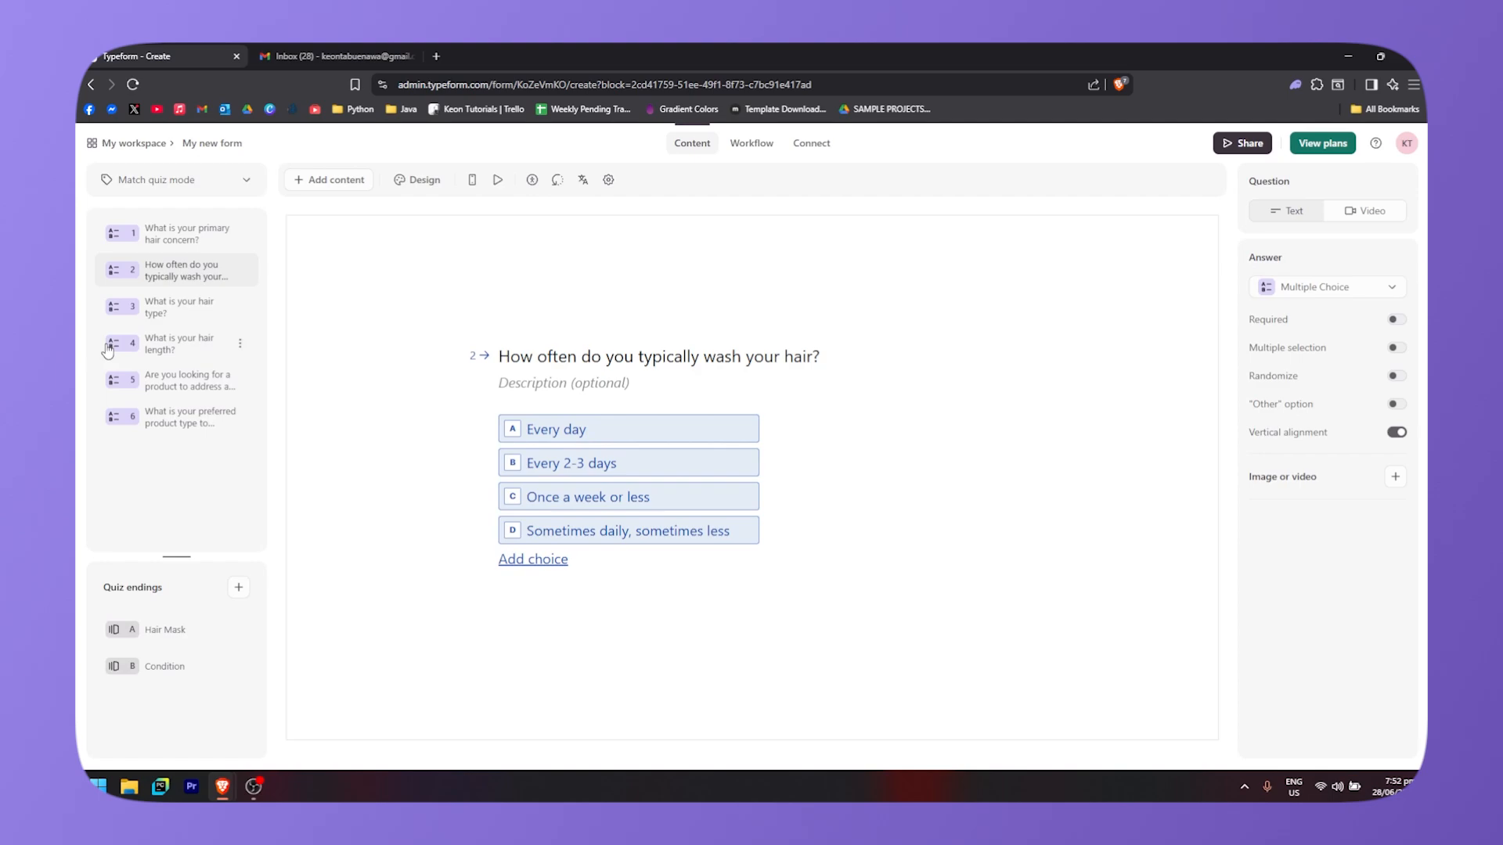
Step: Mark the quiz questions as required one by one, from the primary hair concern to the preferred product type
click(197, 244)
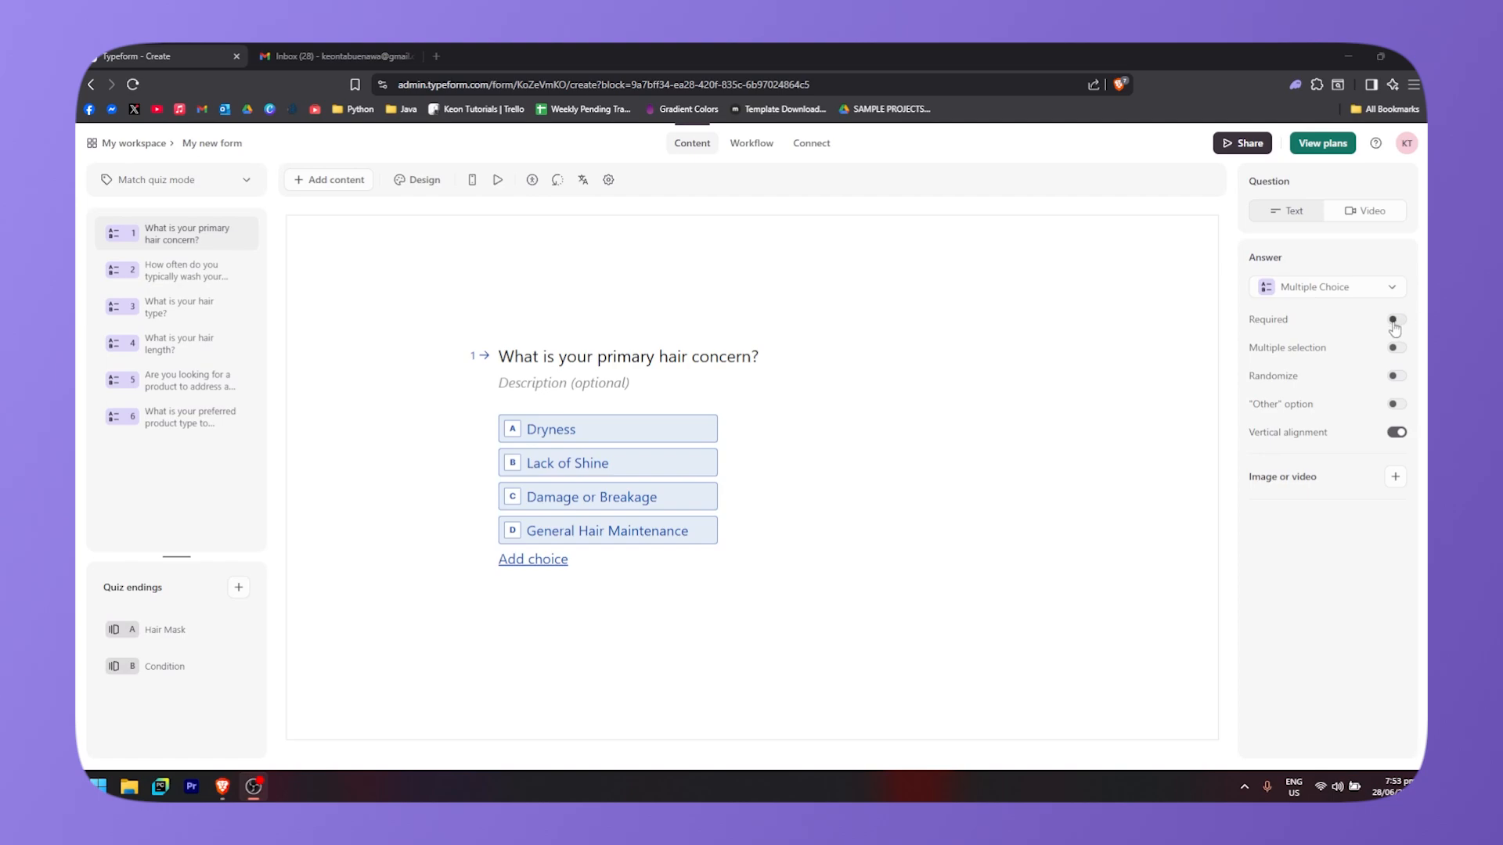
click(1396, 327)
click(182, 271)
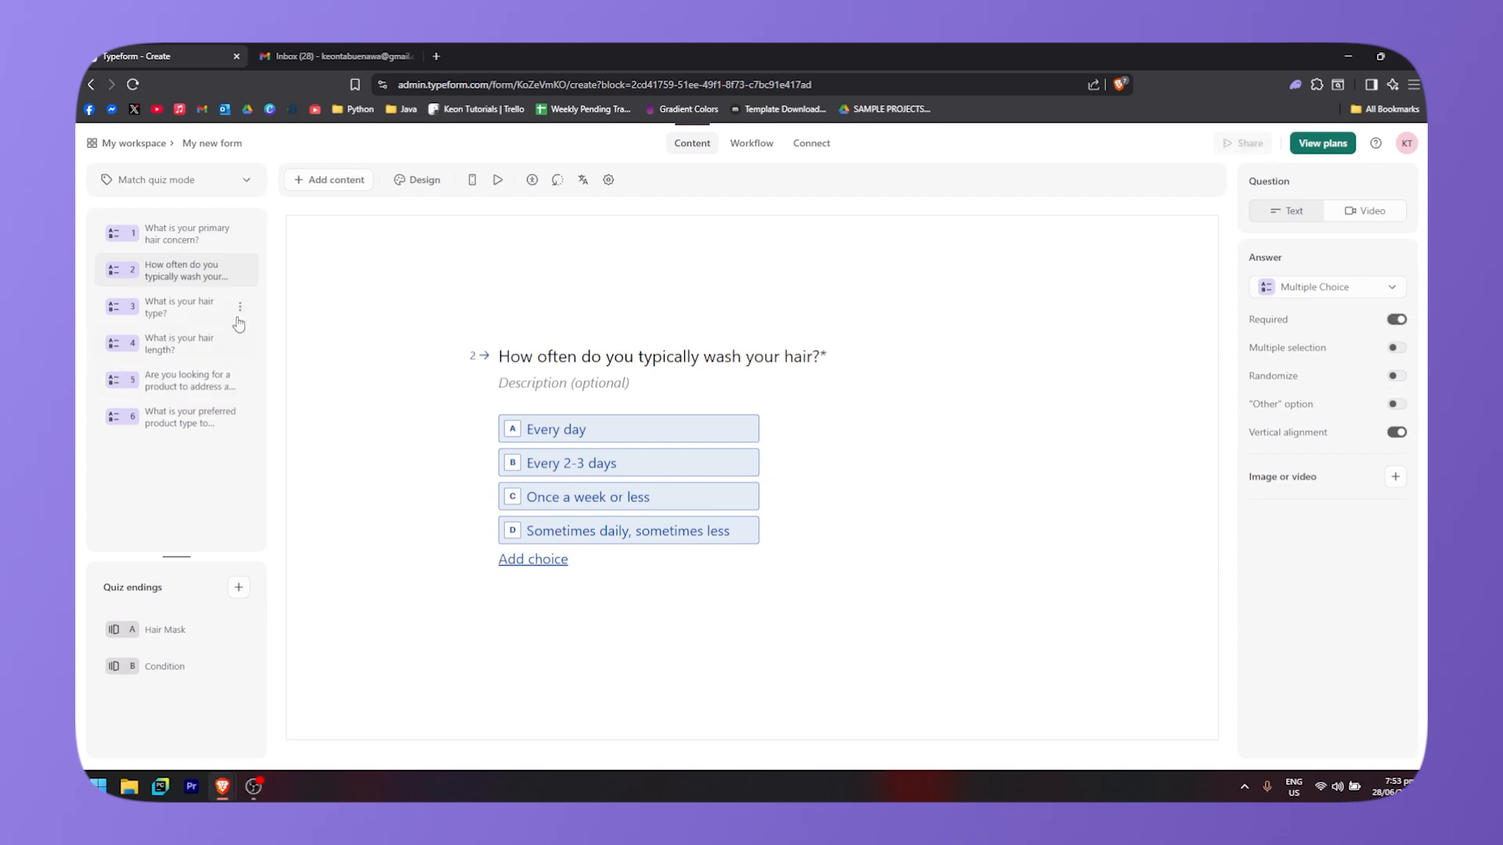
click(182, 302)
click(1397, 320)
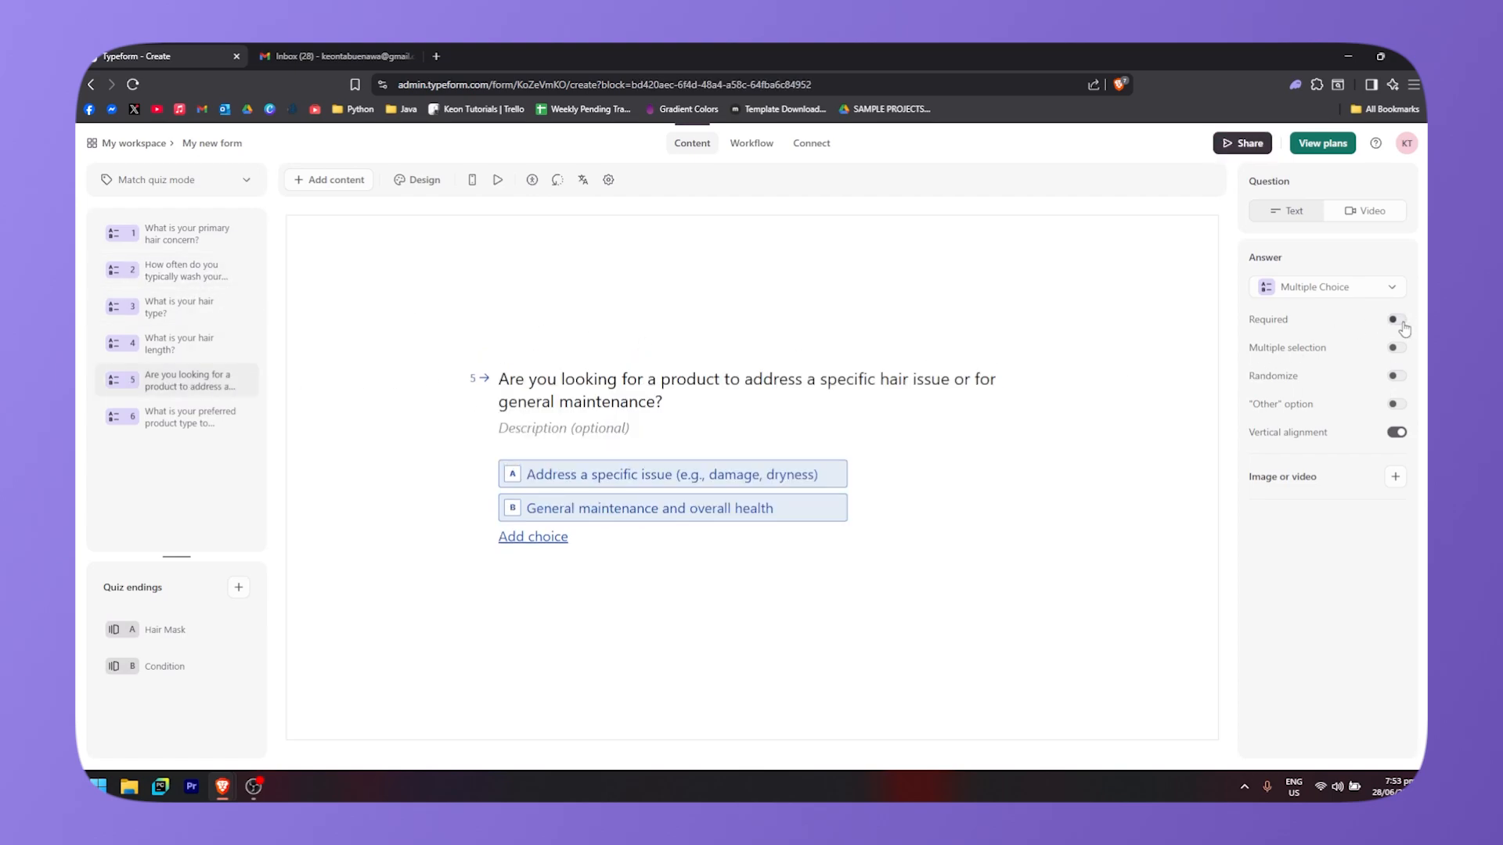
click(1400, 321)
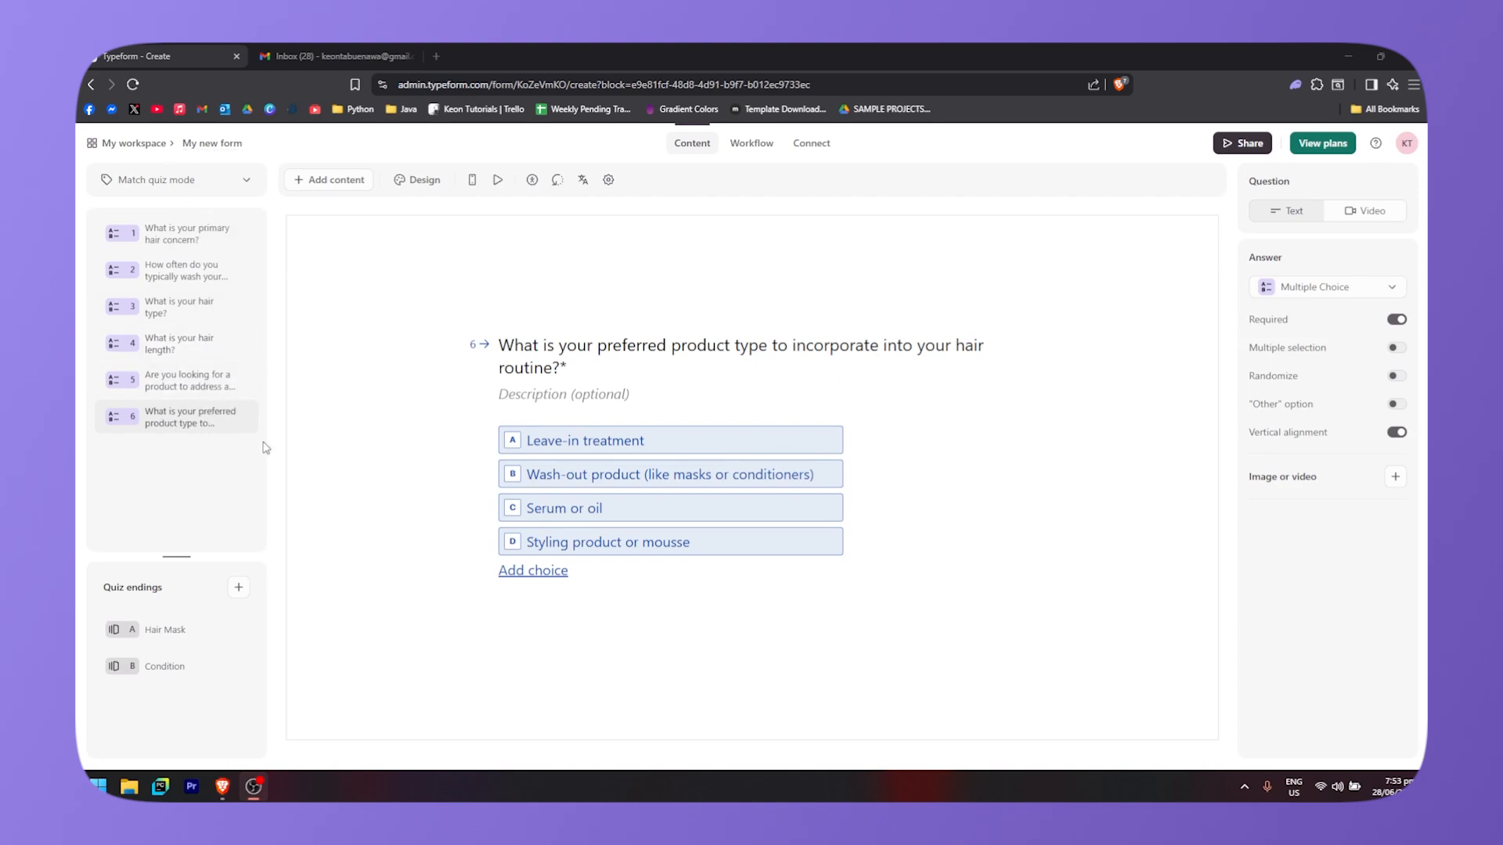
mouse_move(240, 423)
click(245, 424)
click(236, 436)
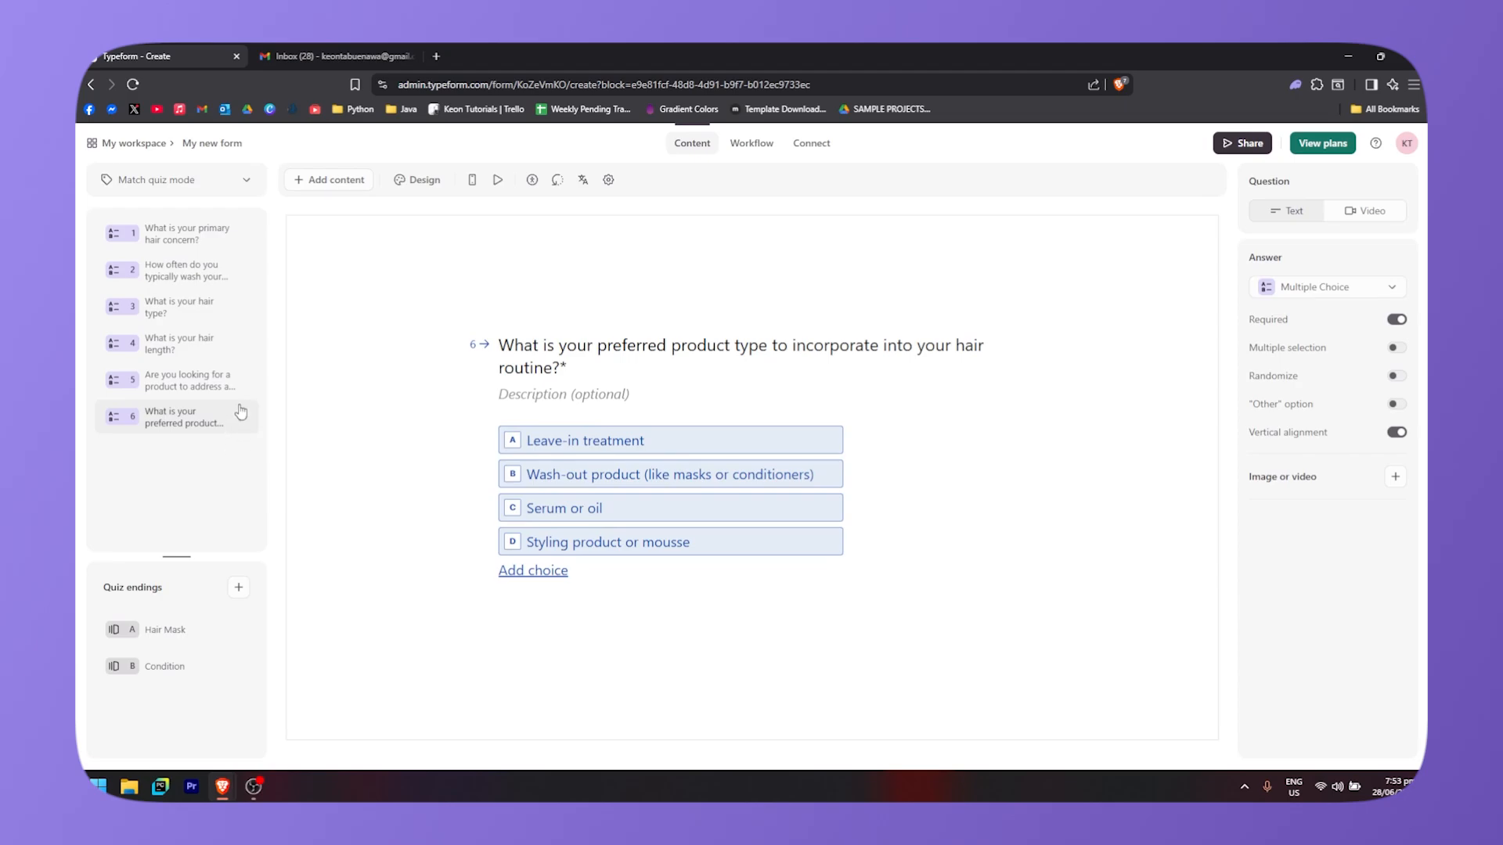
click(240, 418)
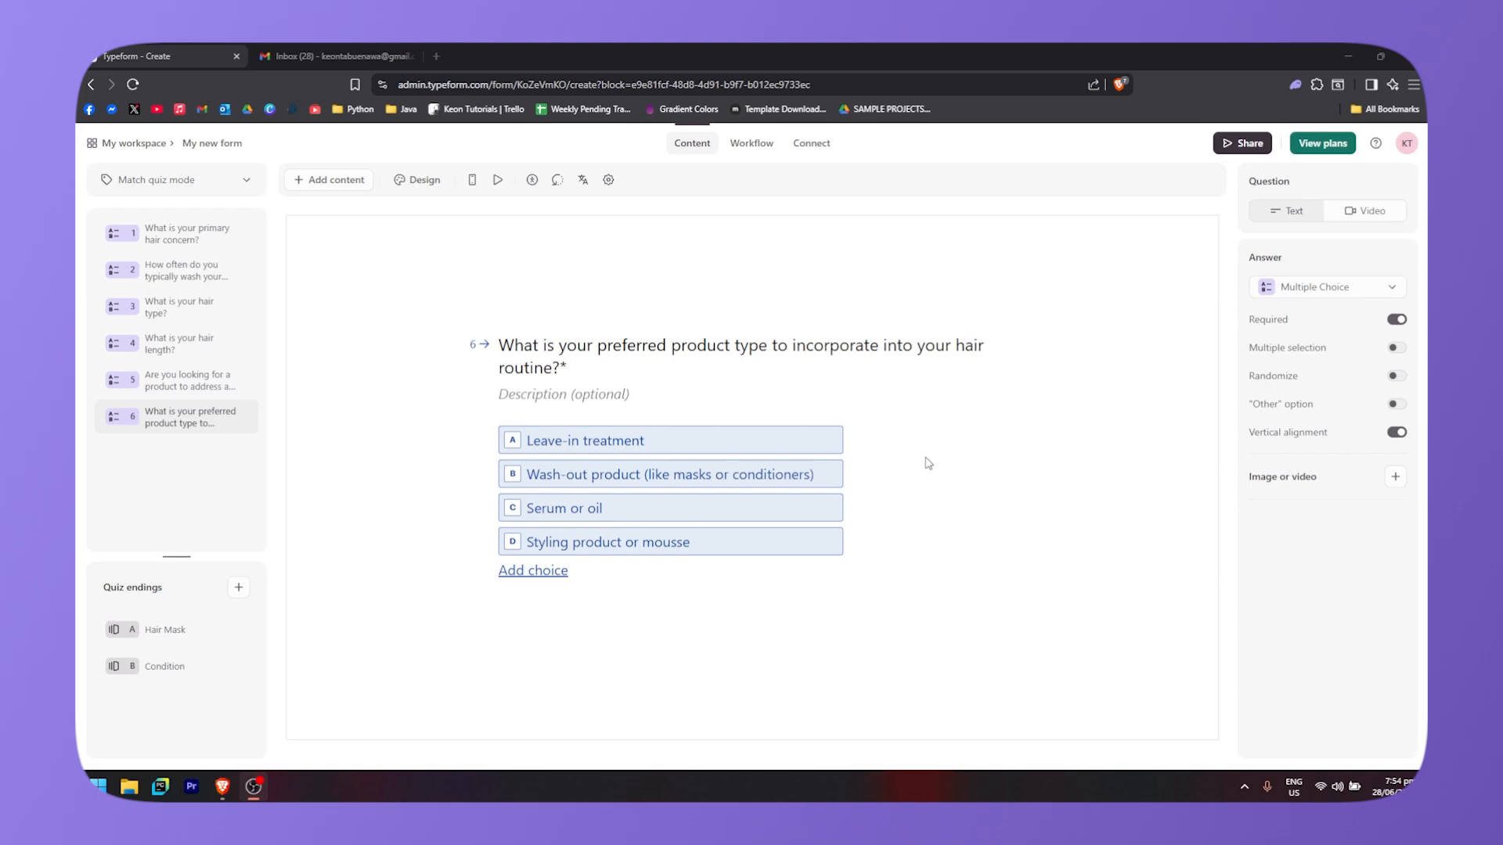
Step: Try the "Other" option on the preferred product type question and look through the available answer types
click(1395, 404)
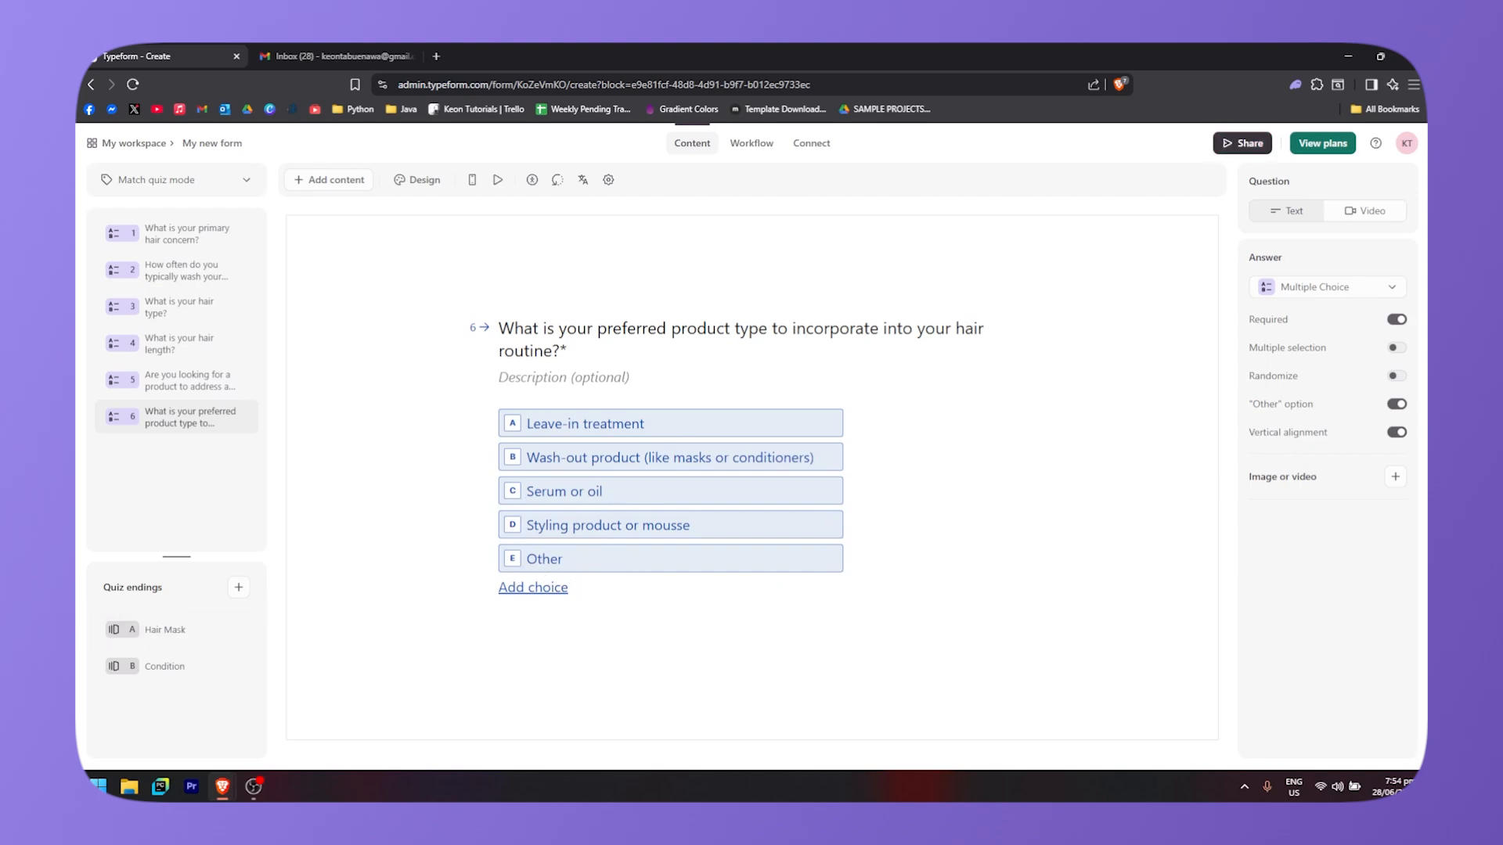
click(1315, 288)
scroll(1313, 560, down, 3)
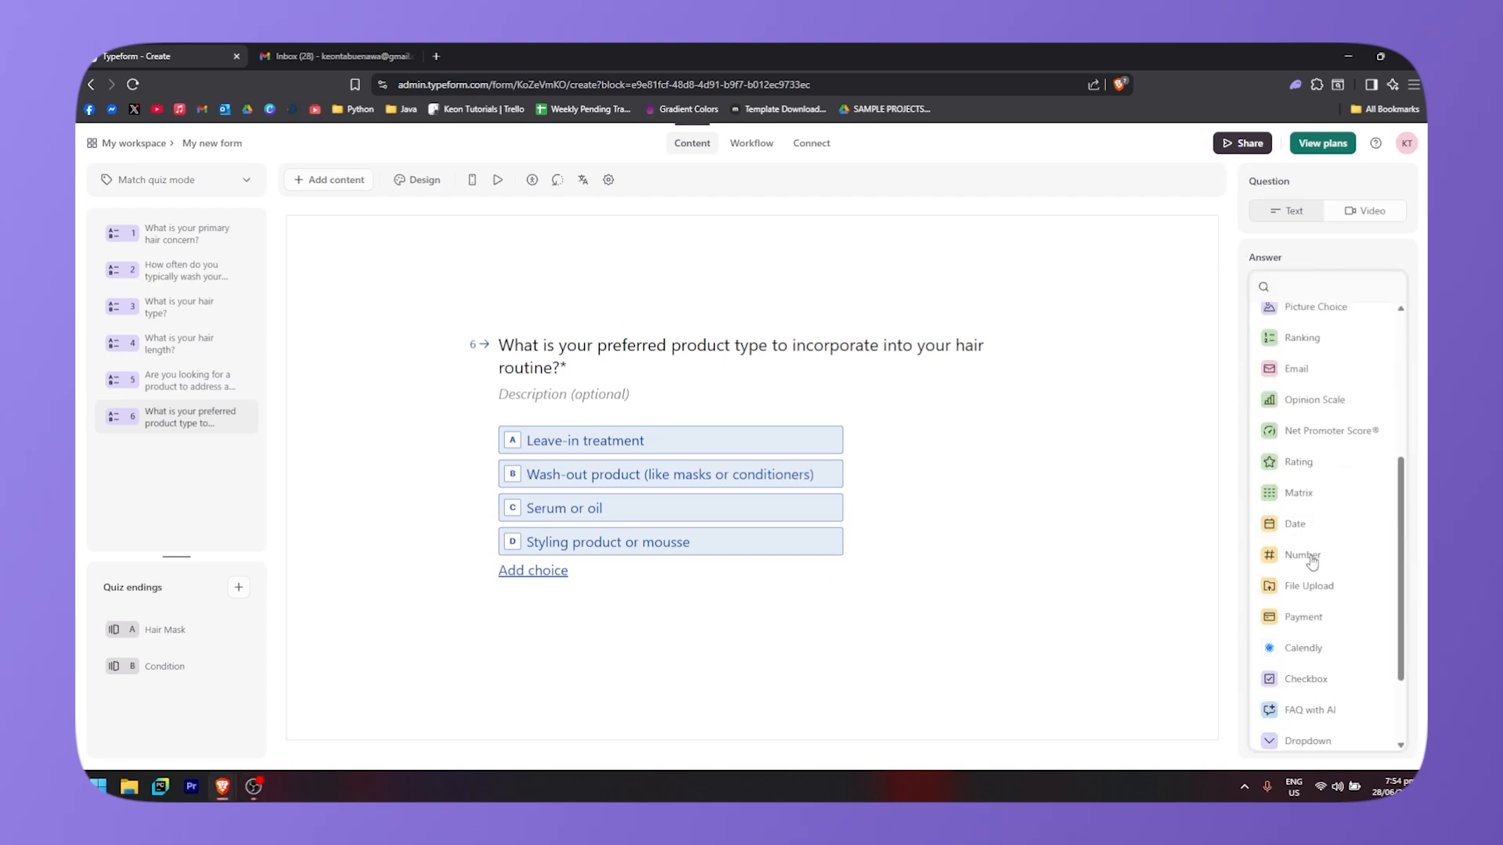
scroll(1312, 560, up, 3)
click(1246, 393)
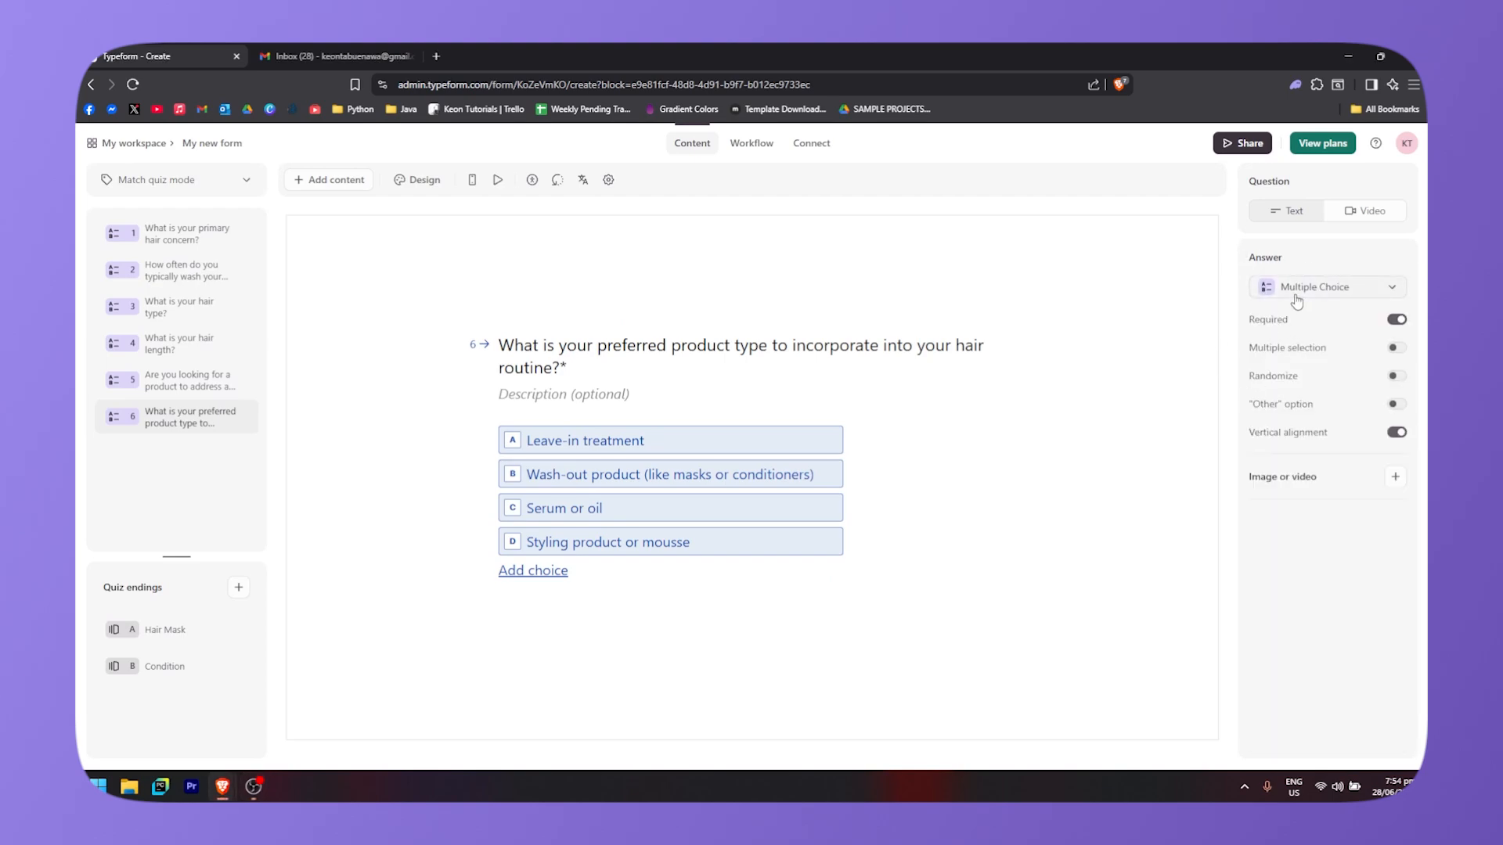
Step: Change the preferred product type question's answer type to Contact Info, accepting that its logic rules break
click(1355, 288)
scroll(1315, 548, down, 5)
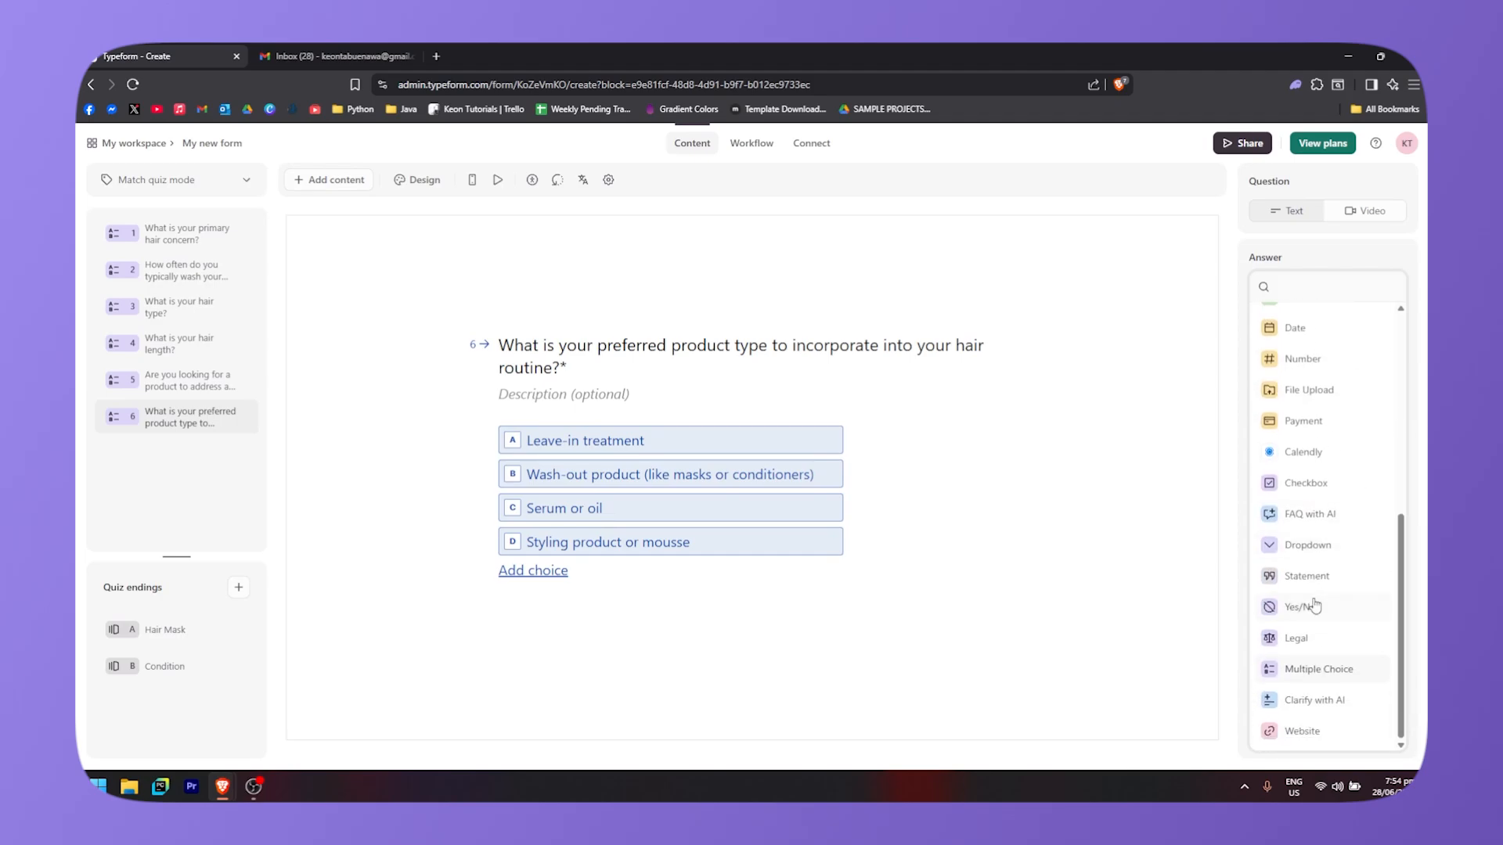
scroll(1335, 618, up, 3)
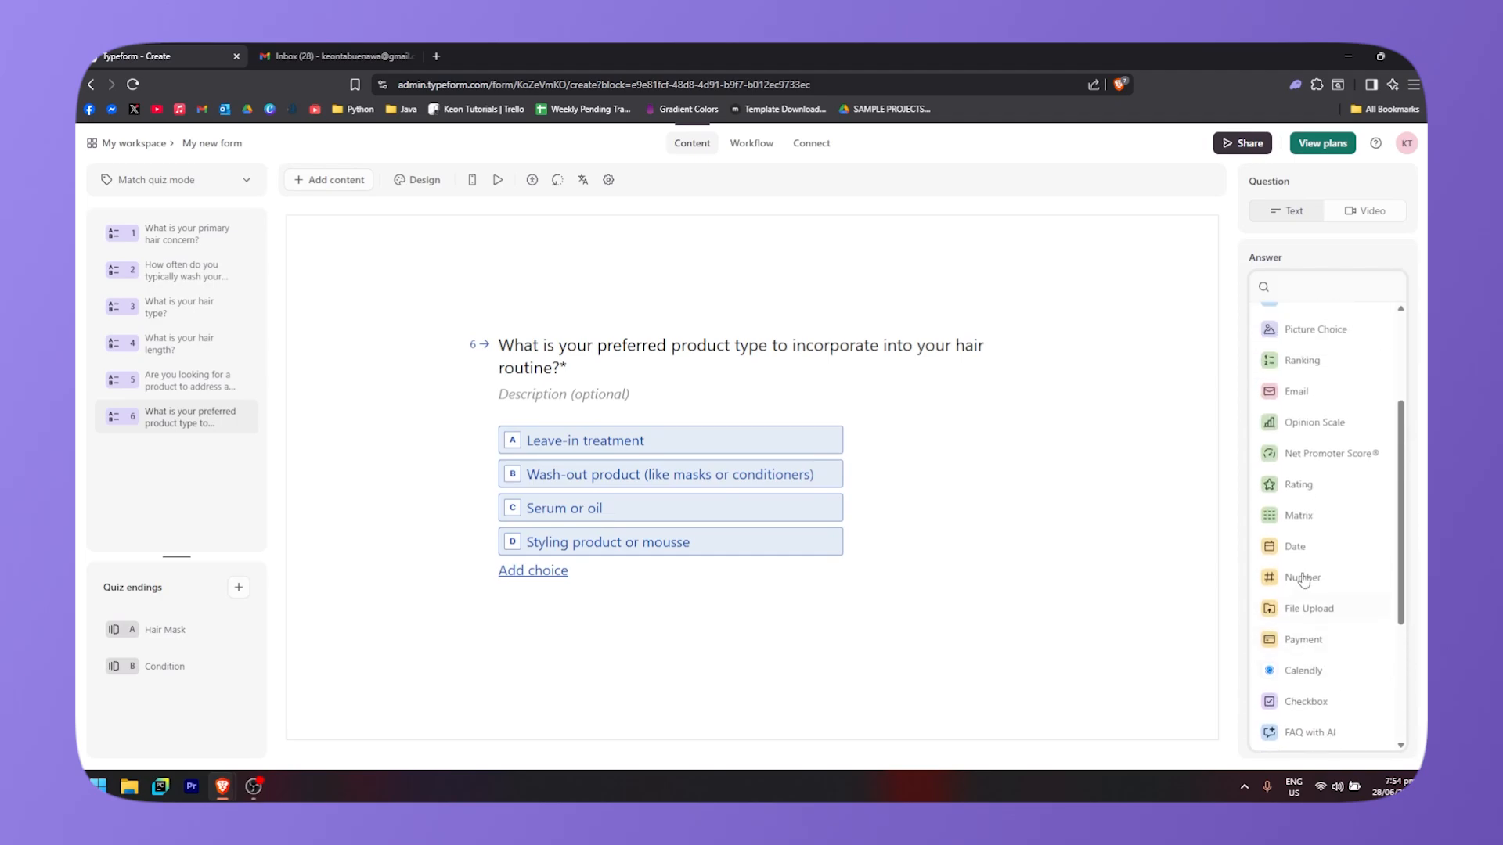
scroll(1303, 579, up, 3)
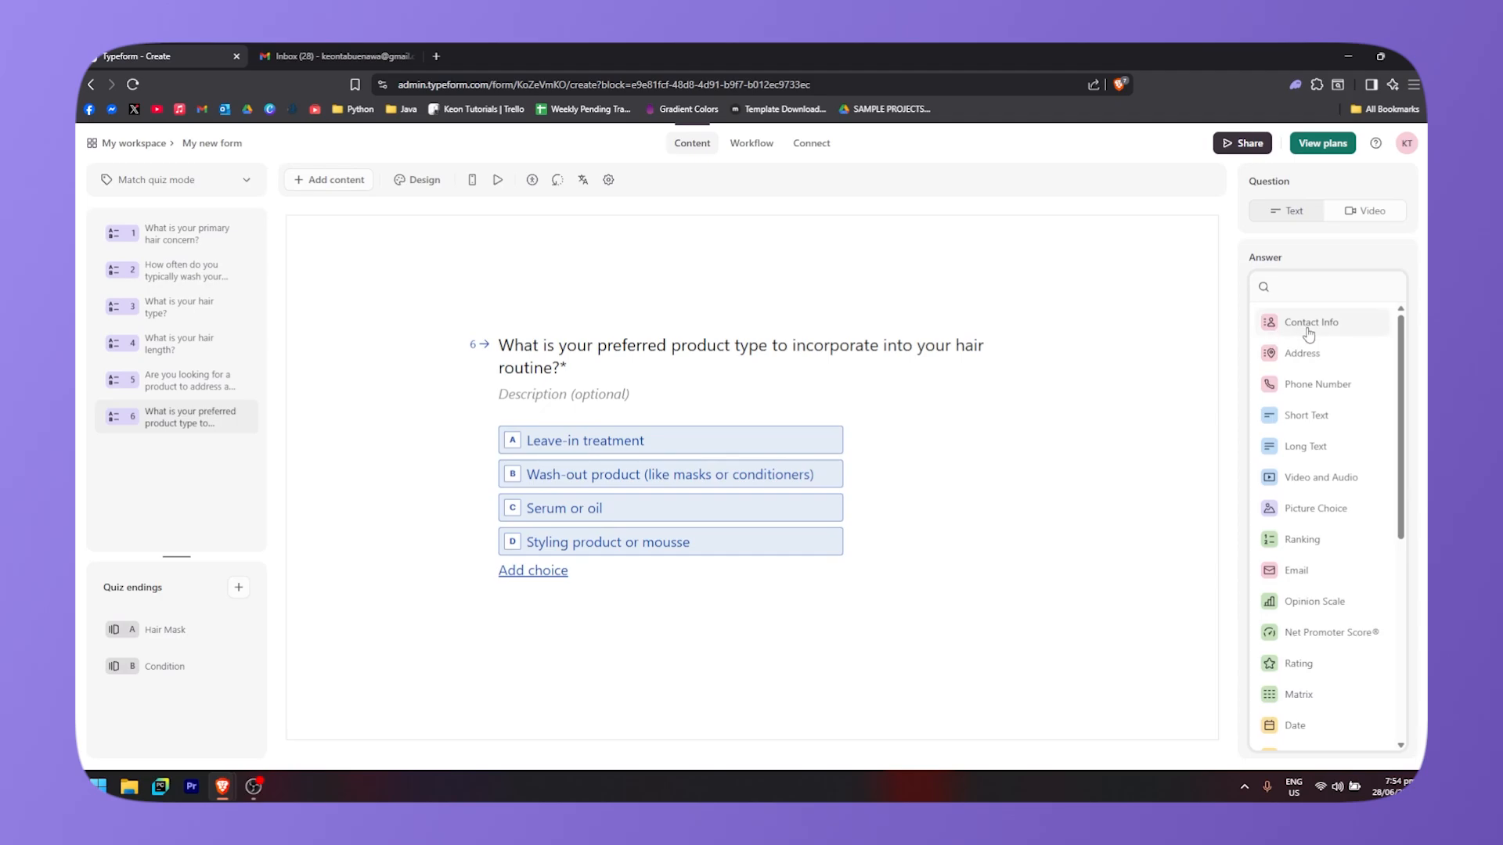
click(1308, 333)
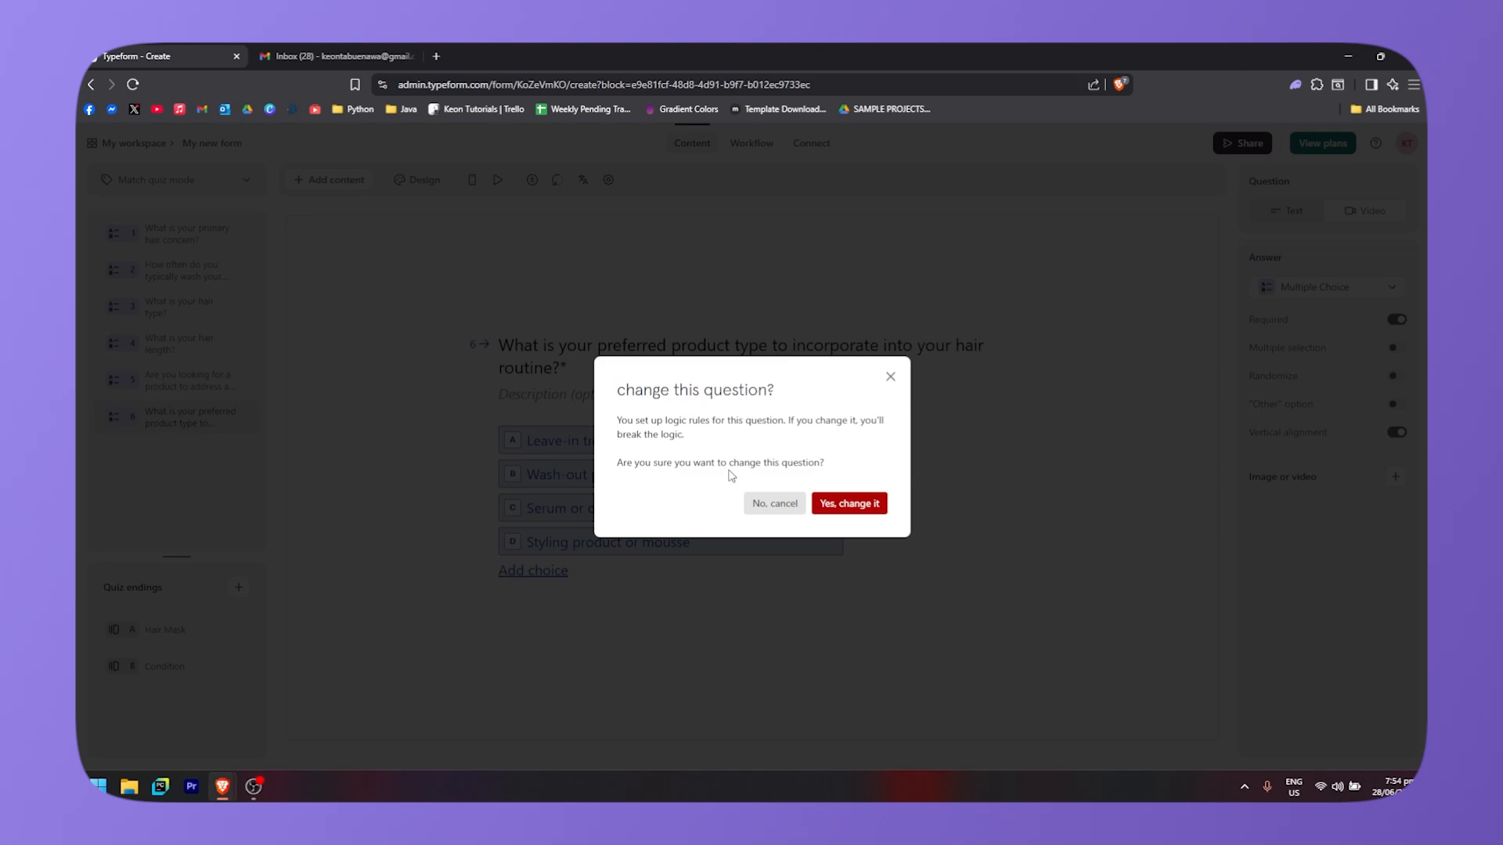
click(864, 509)
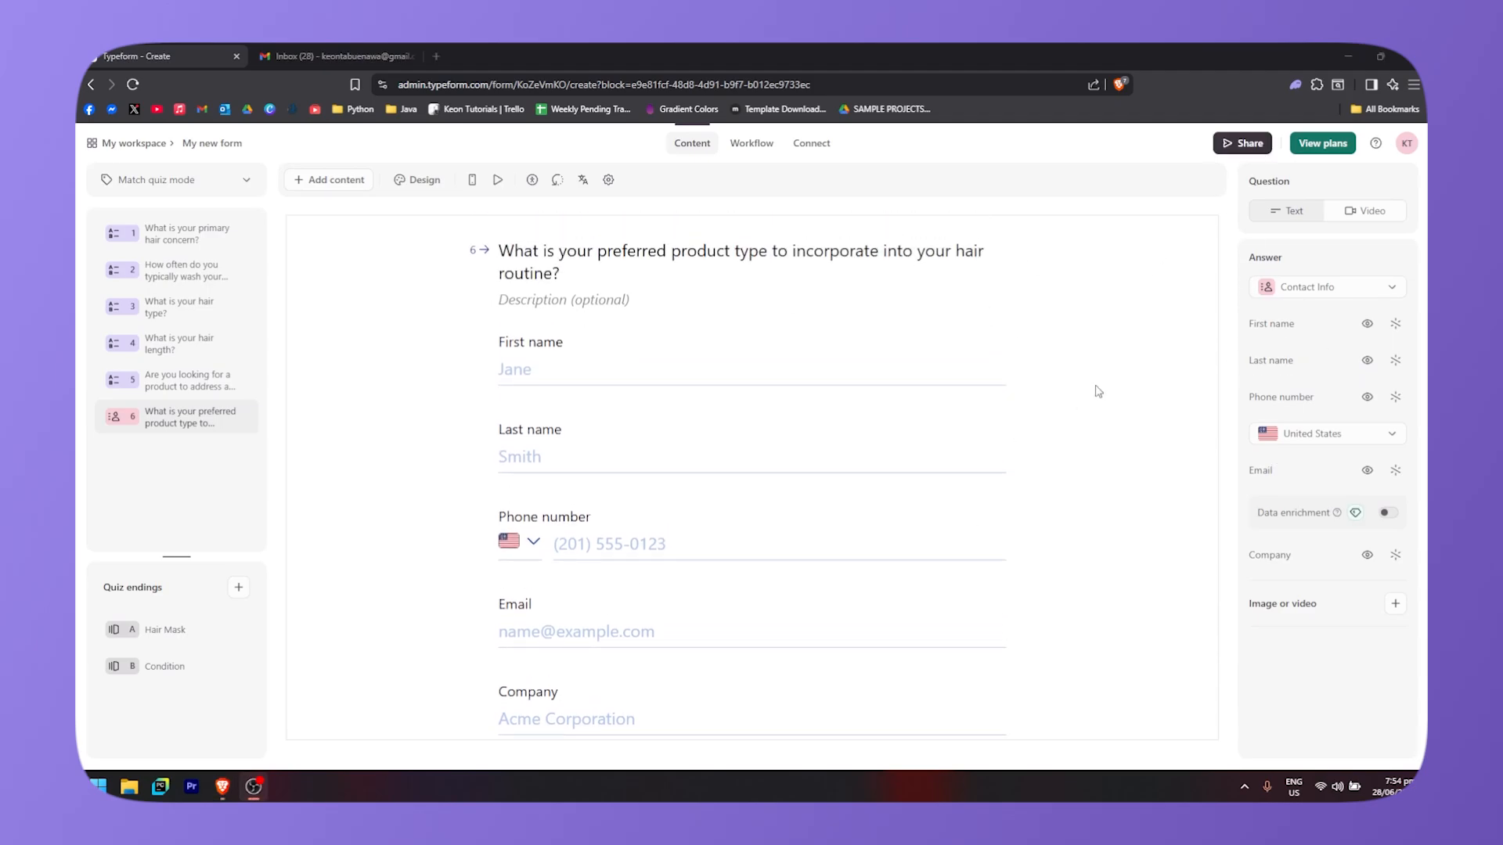
Step: Replace the sixth question's title with "Contact Info"
drag(567, 283, 488, 266)
click(512, 254)
key(BackSpace)
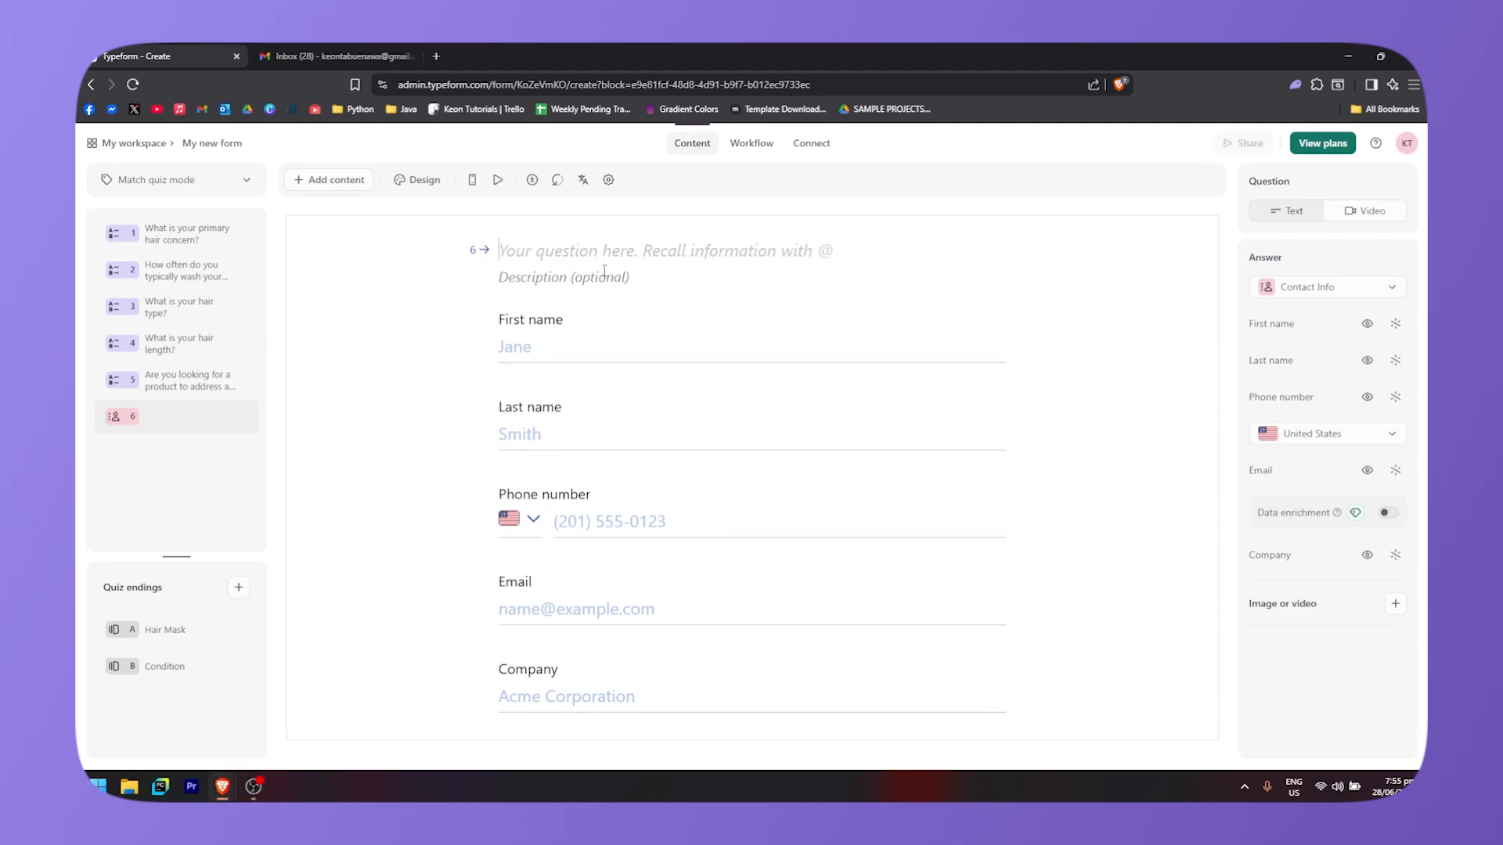
text(CO)
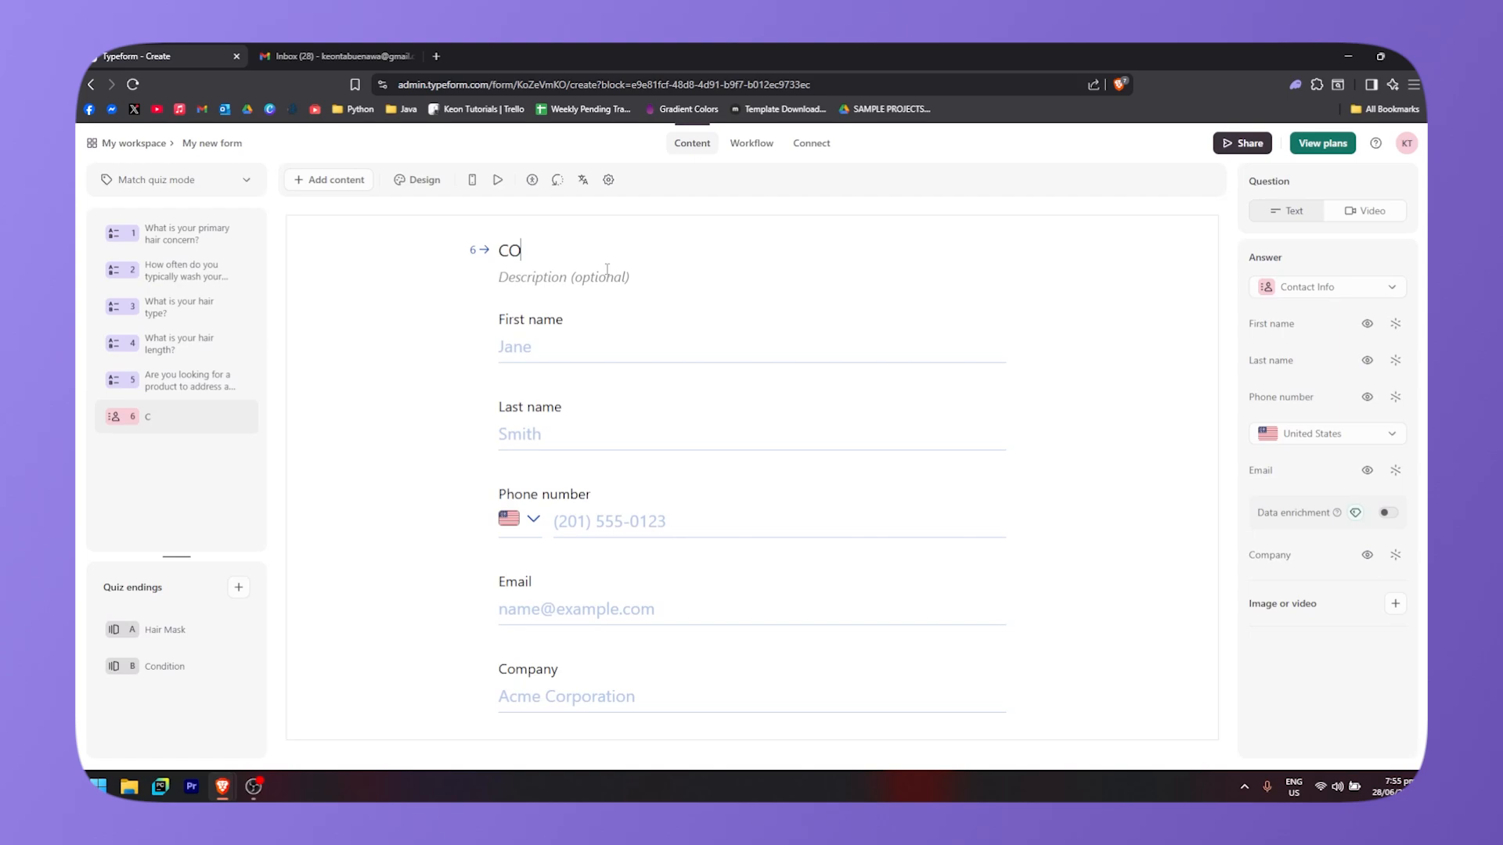
text(ntact Info)
Step: Test hiding the first name field, keep it shown, and make the first name and last name fields required
click(1367, 323)
click(1367, 324)
click(1395, 323)
click(1394, 362)
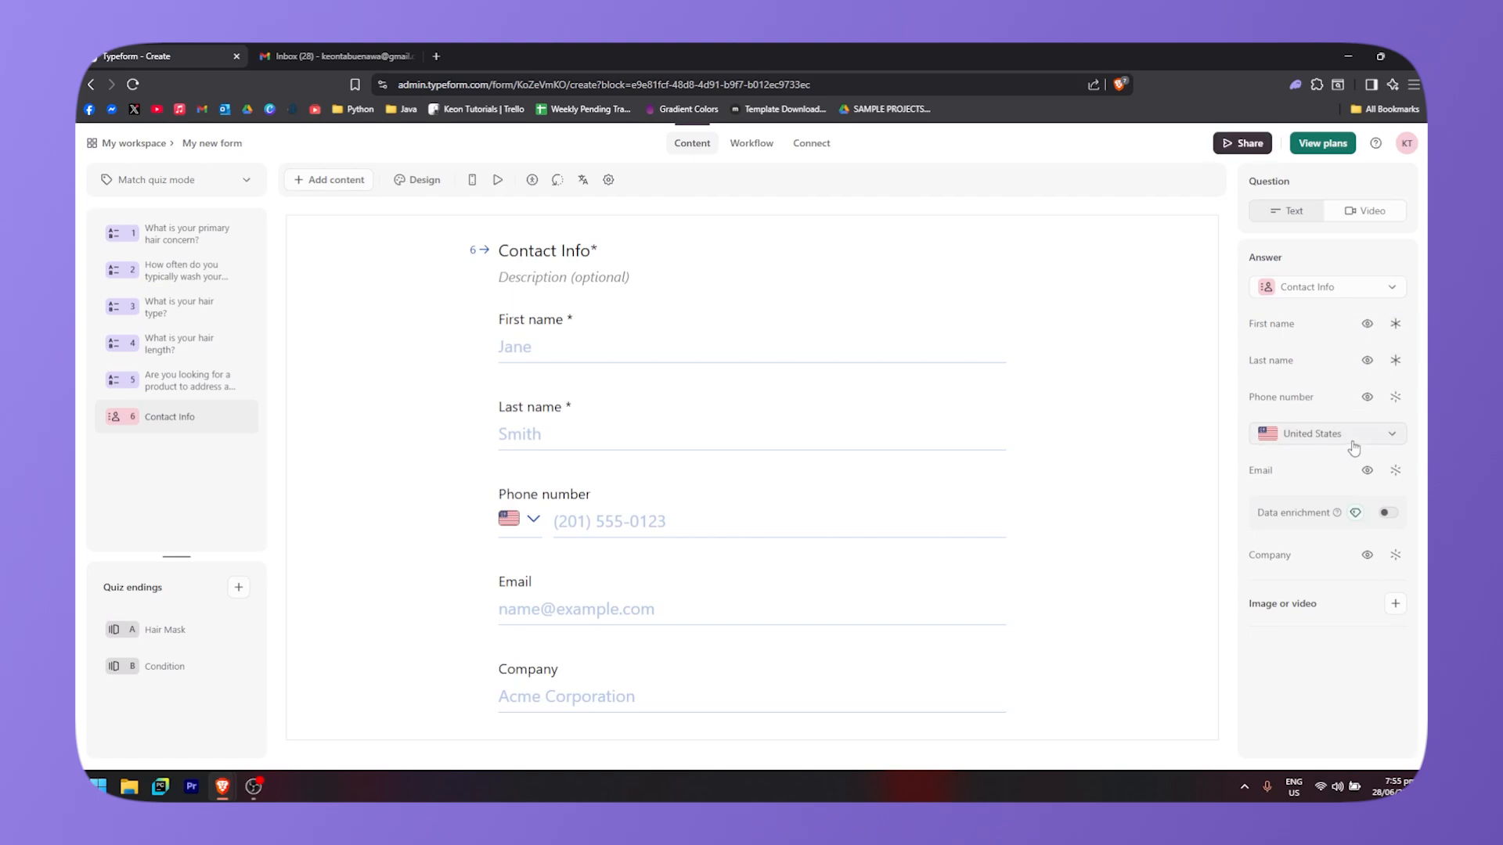
Step: Look through the countries offered for the contact question's phone number field
click(1354, 443)
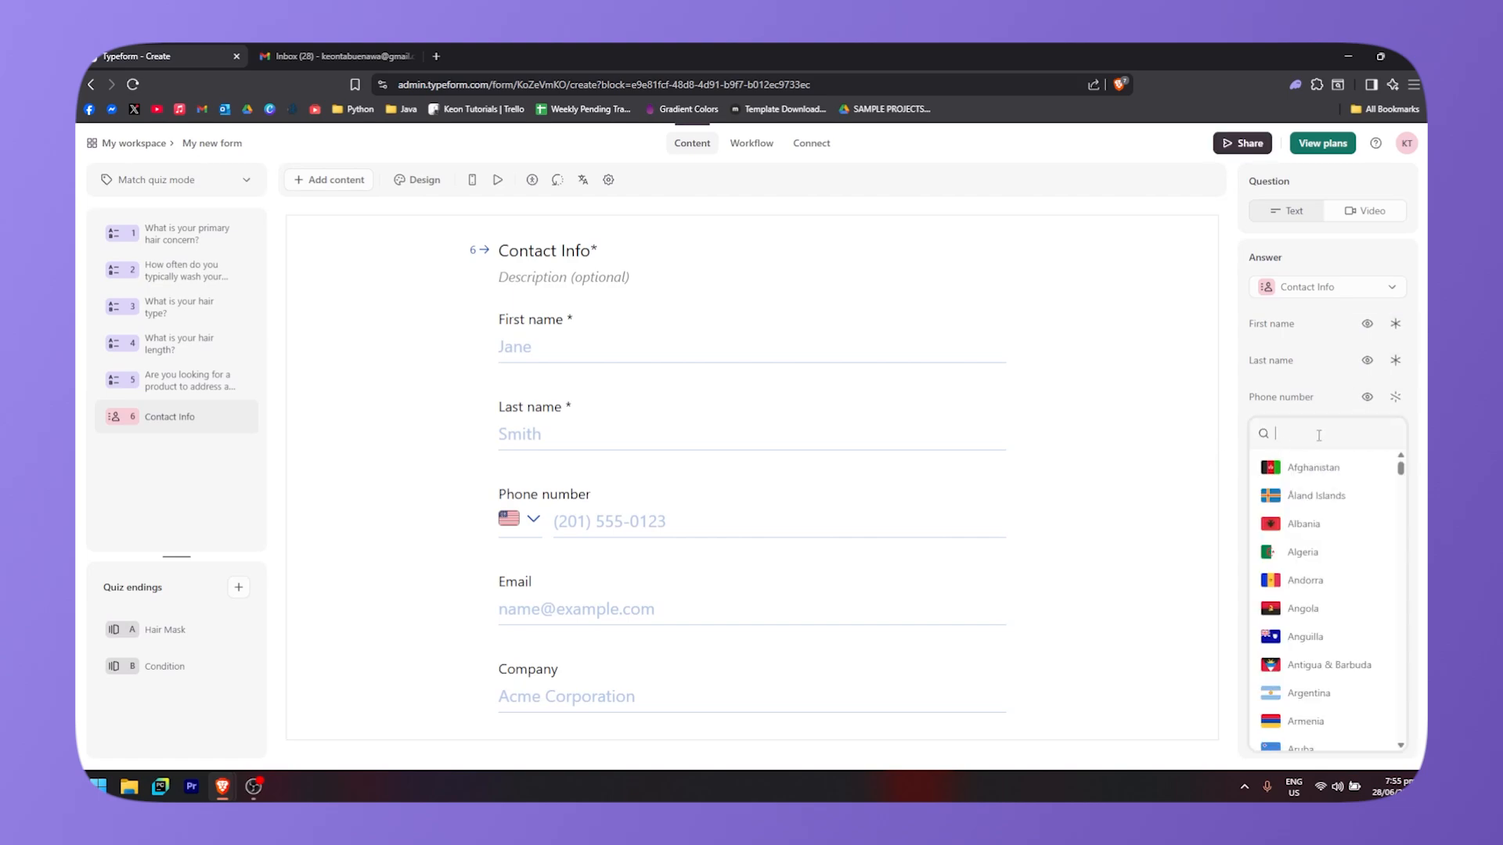
scroll(1323, 485, down, 2)
click(1073, 496)
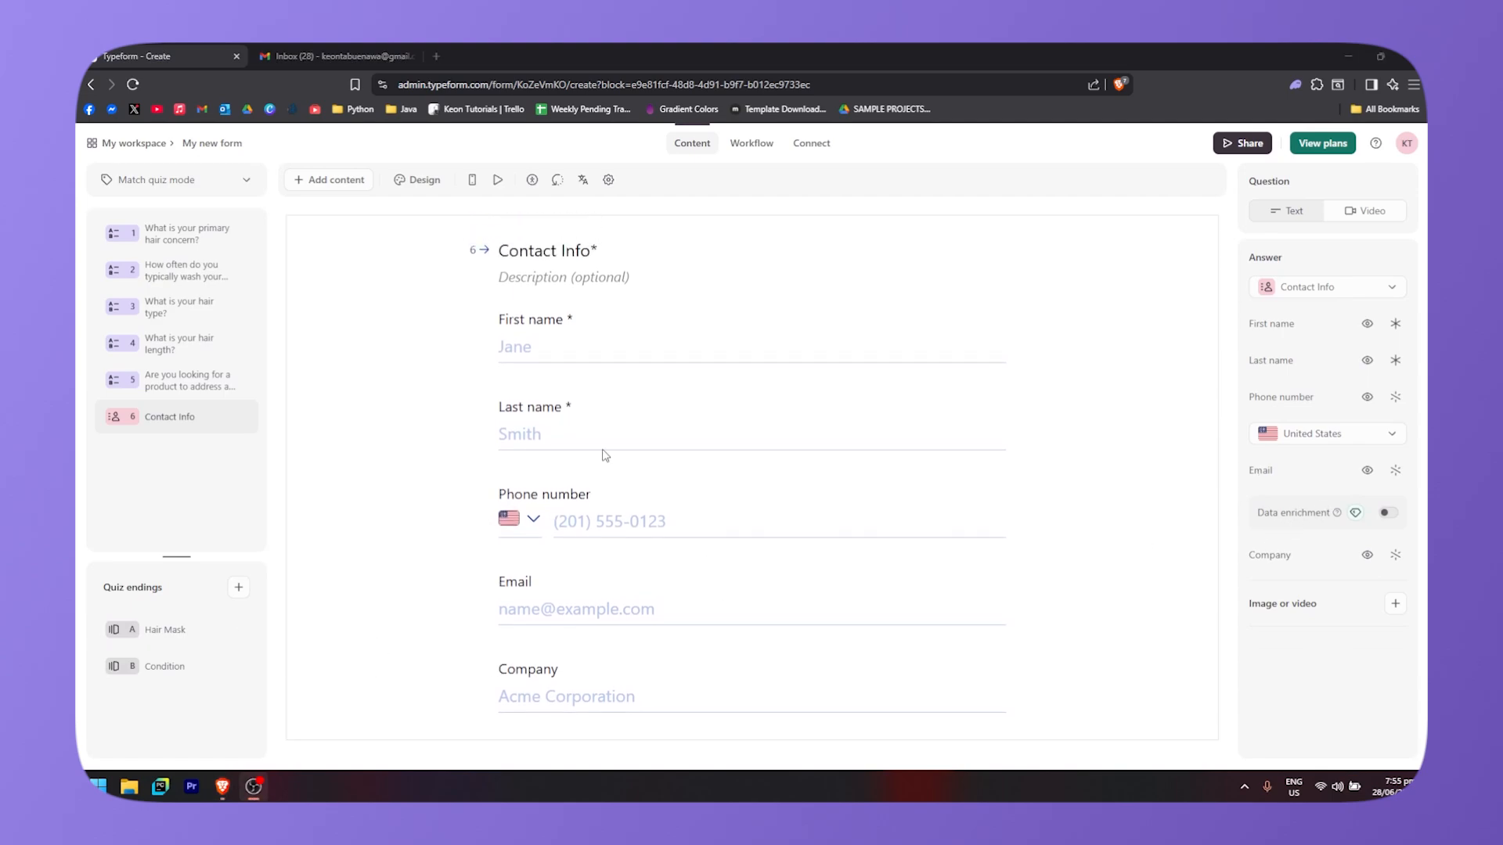
scroll(481, 375, down, 1)
Step: Preview the quiz, try skipping the required primary hair concern question, answer it with Dryness and leave the preview
click(472, 182)
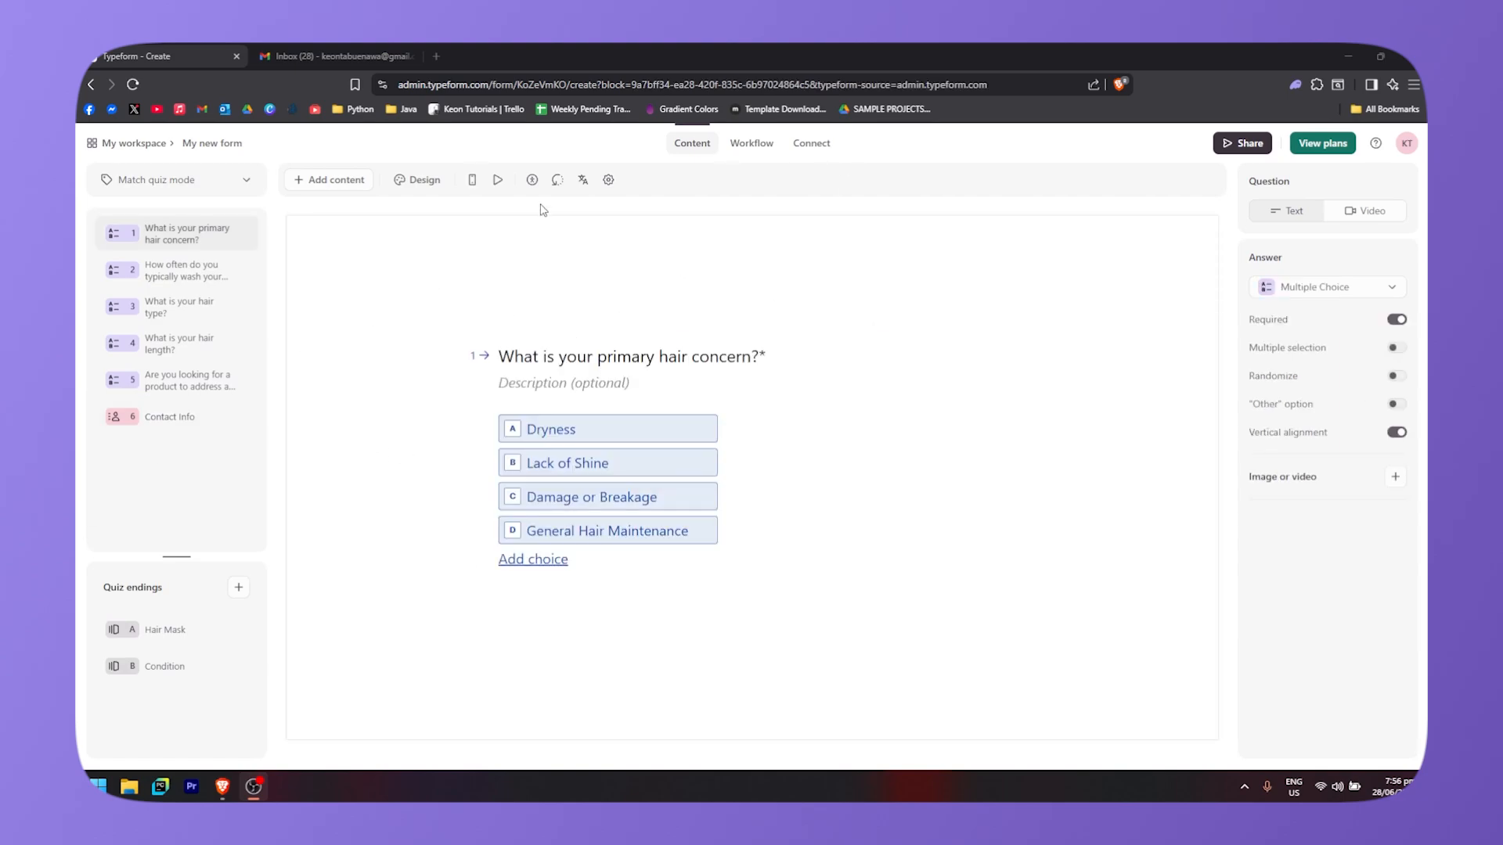
click(492, 188)
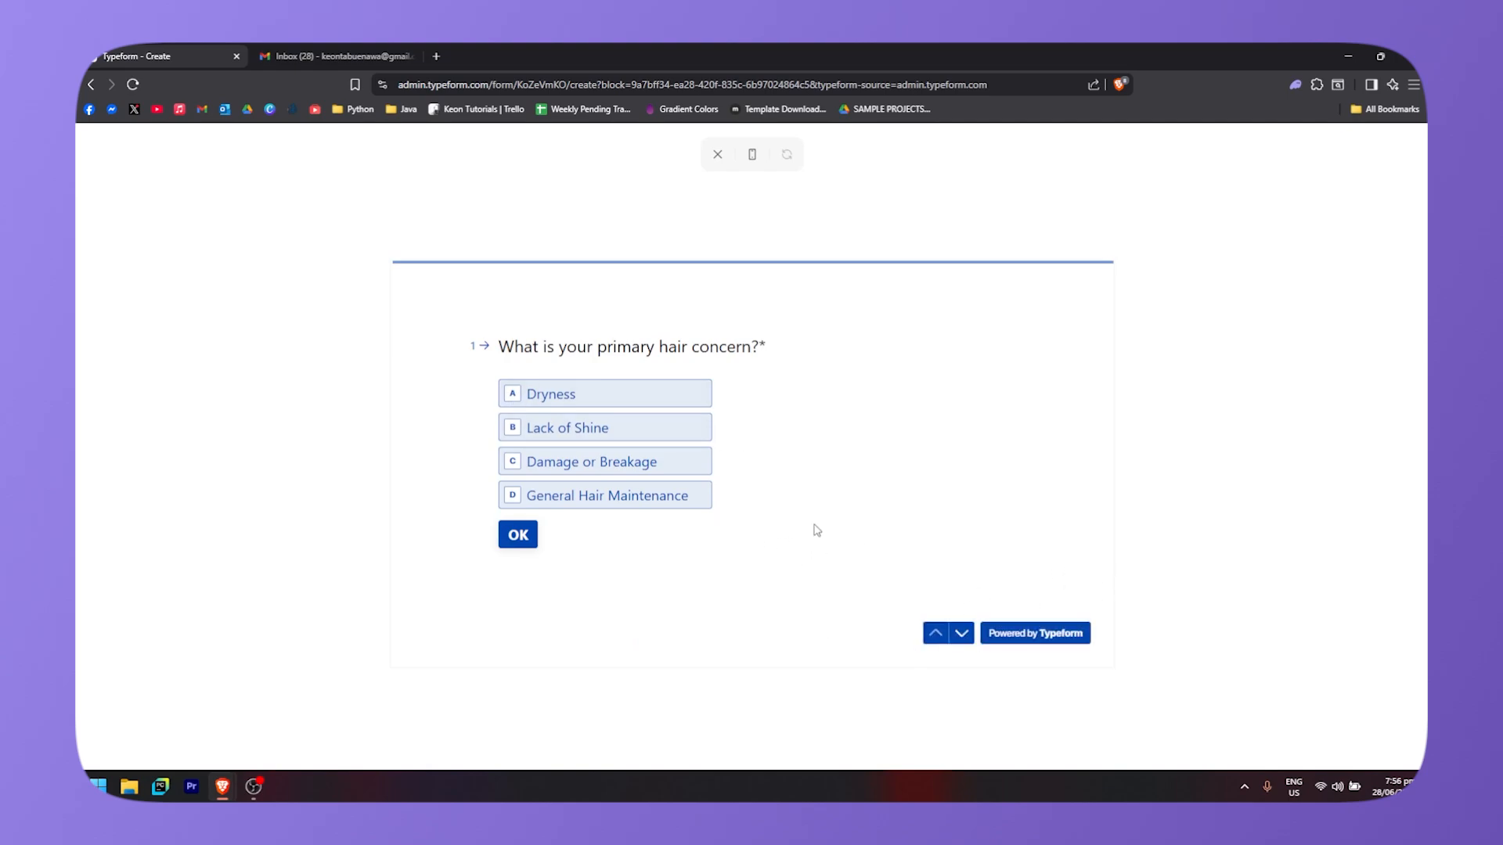
click(960, 632)
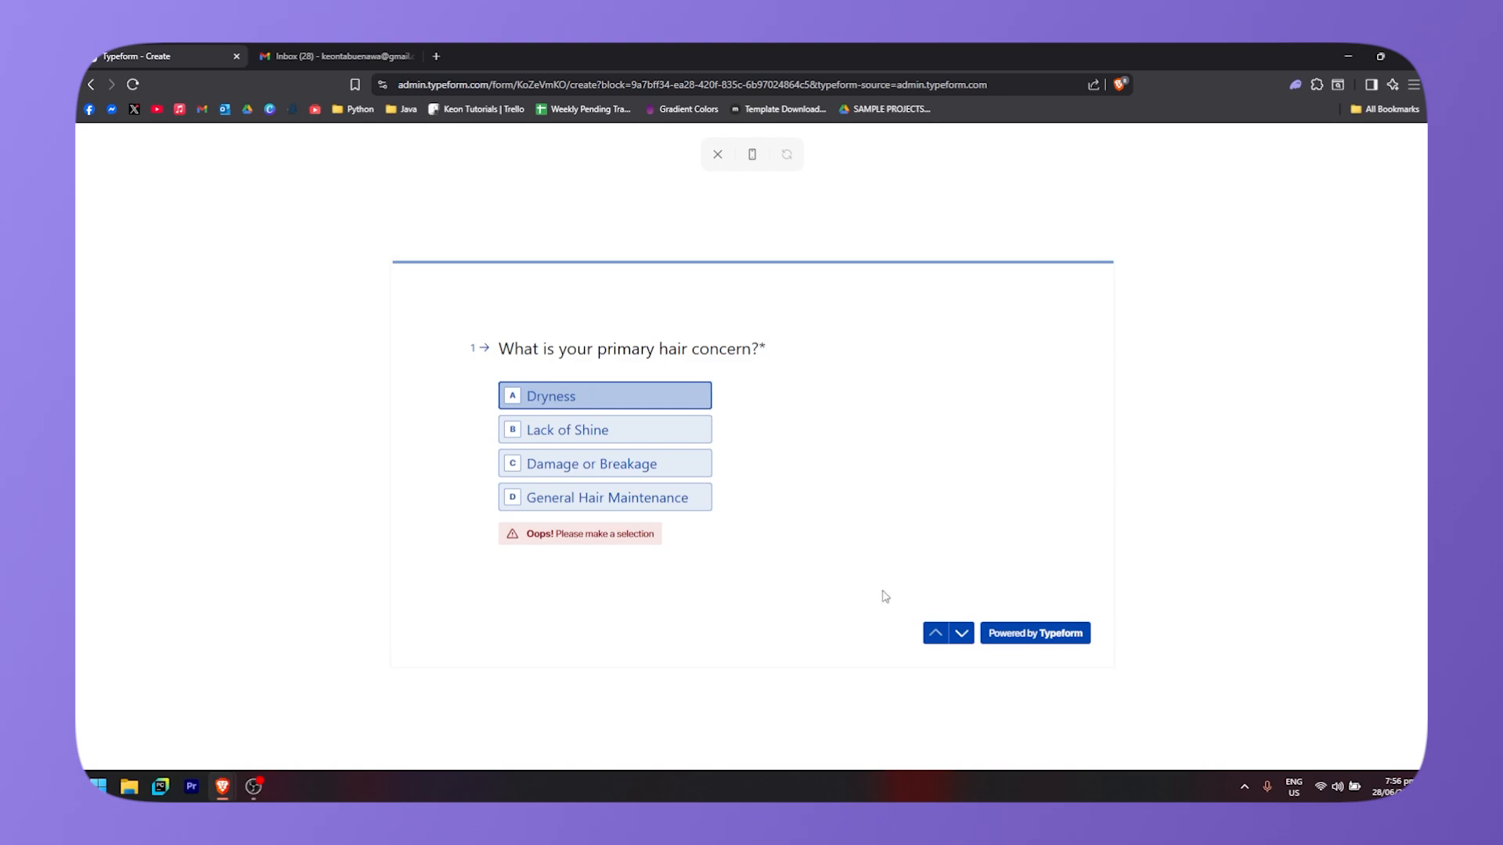
click(642, 407)
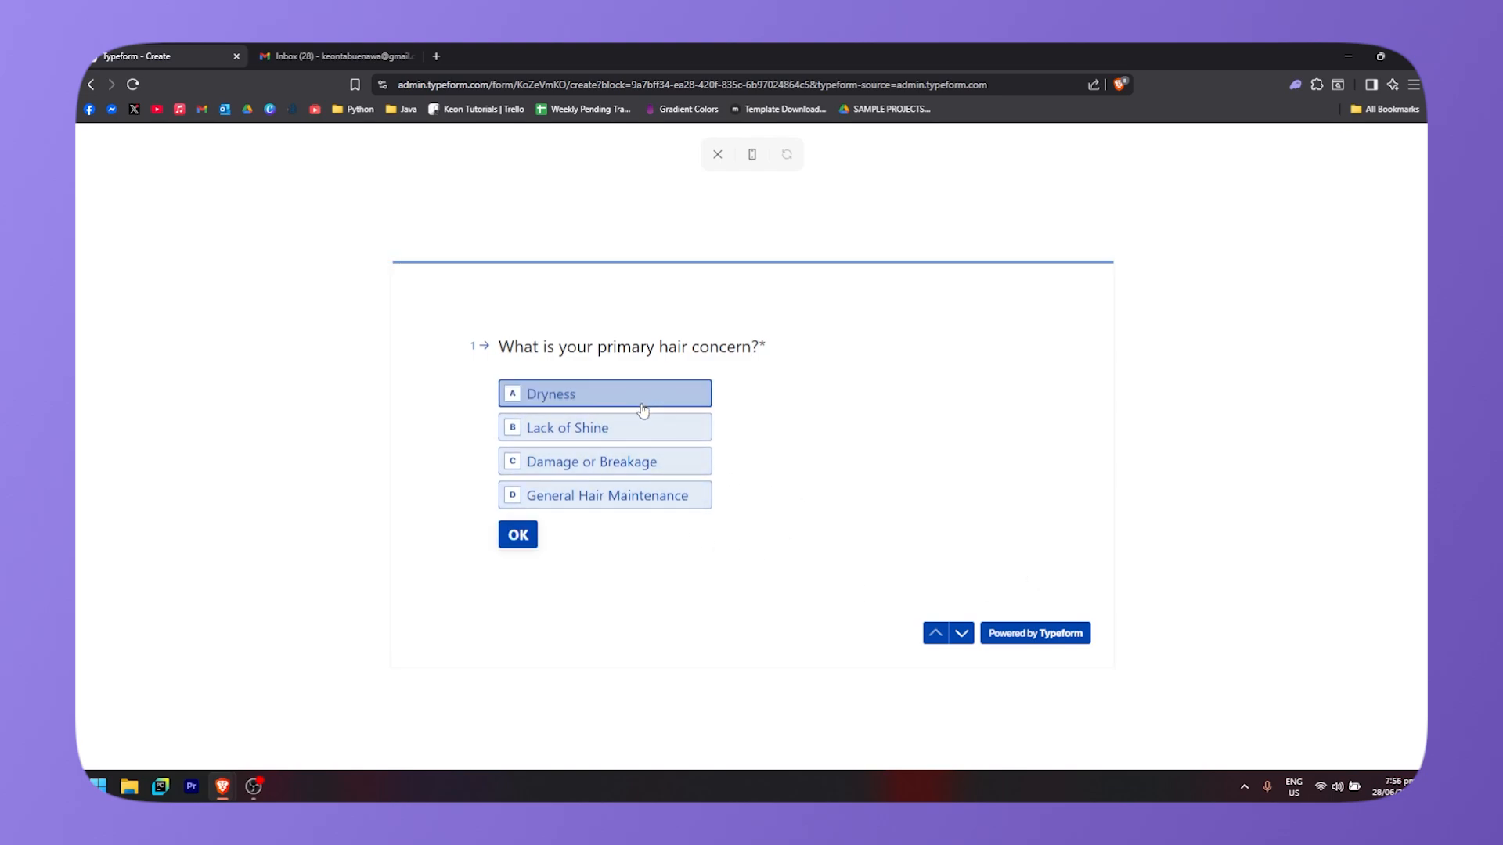
click(655, 398)
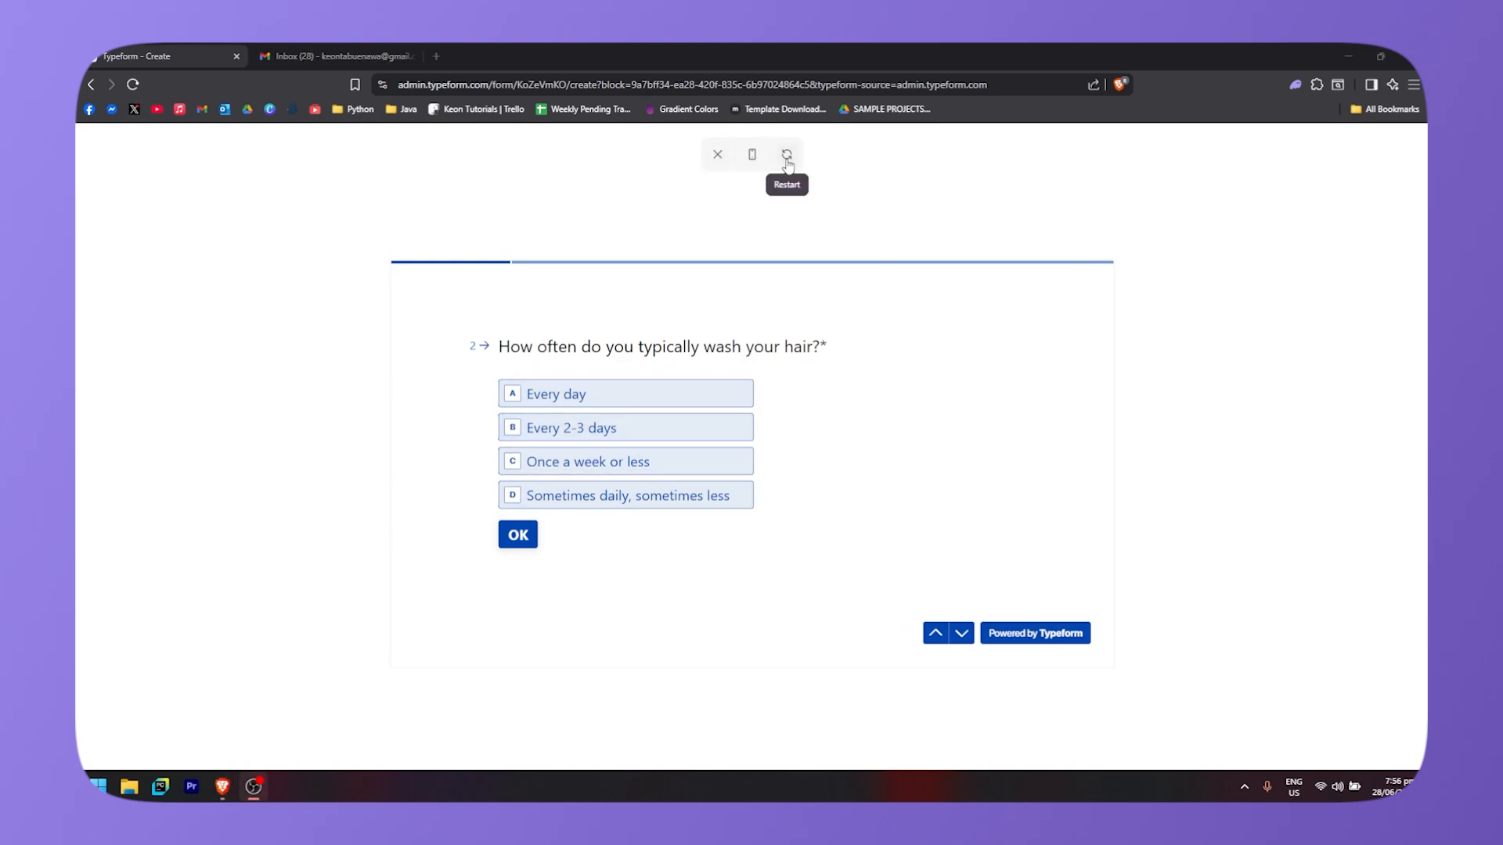
click(716, 151)
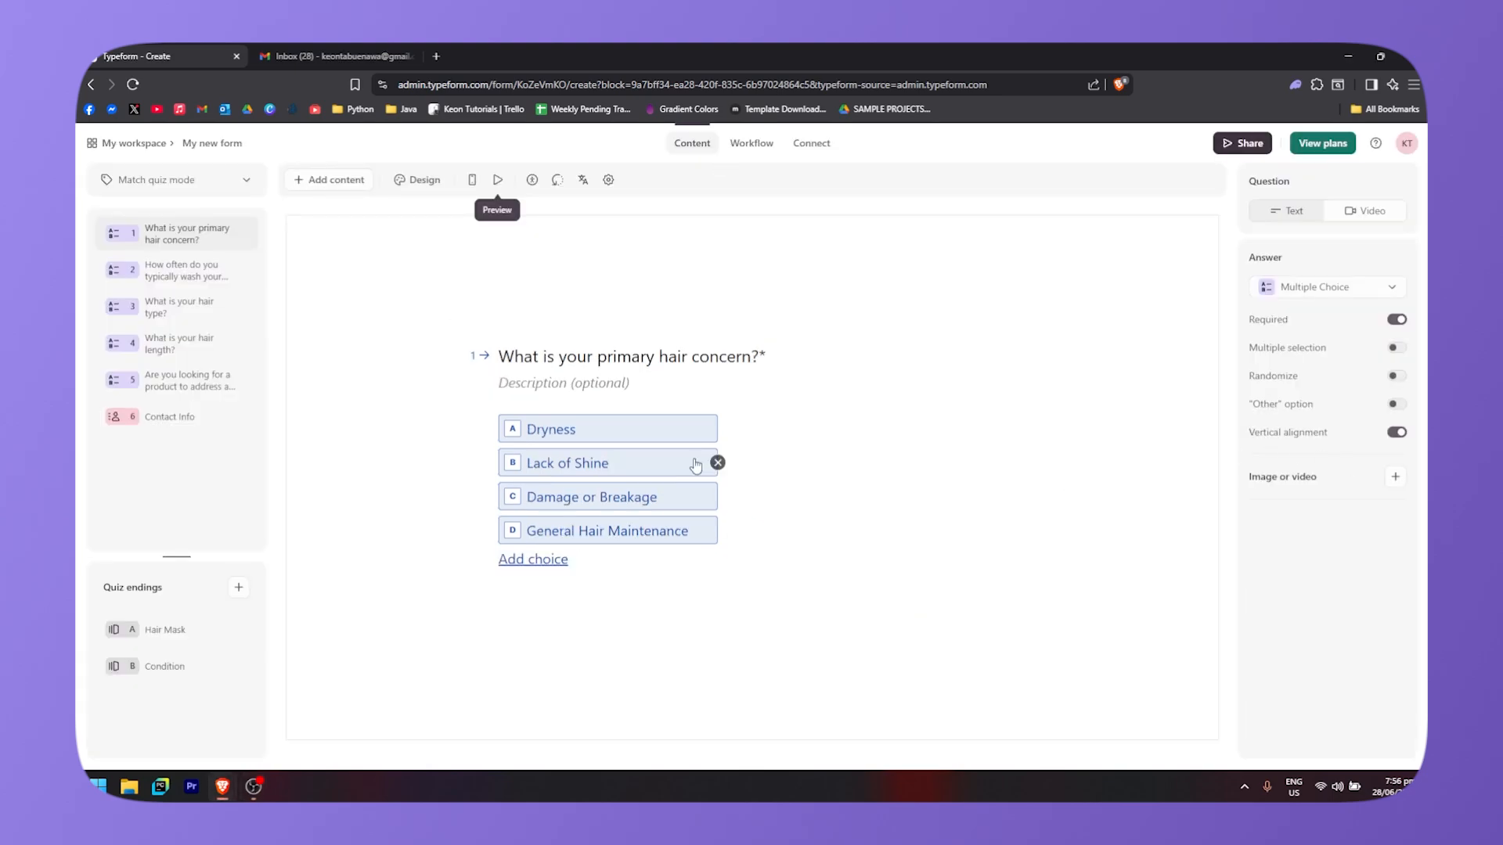
Step: Browse the media gallery and add a mountain lake reflection photo to the primary hair concern question
click(1394, 478)
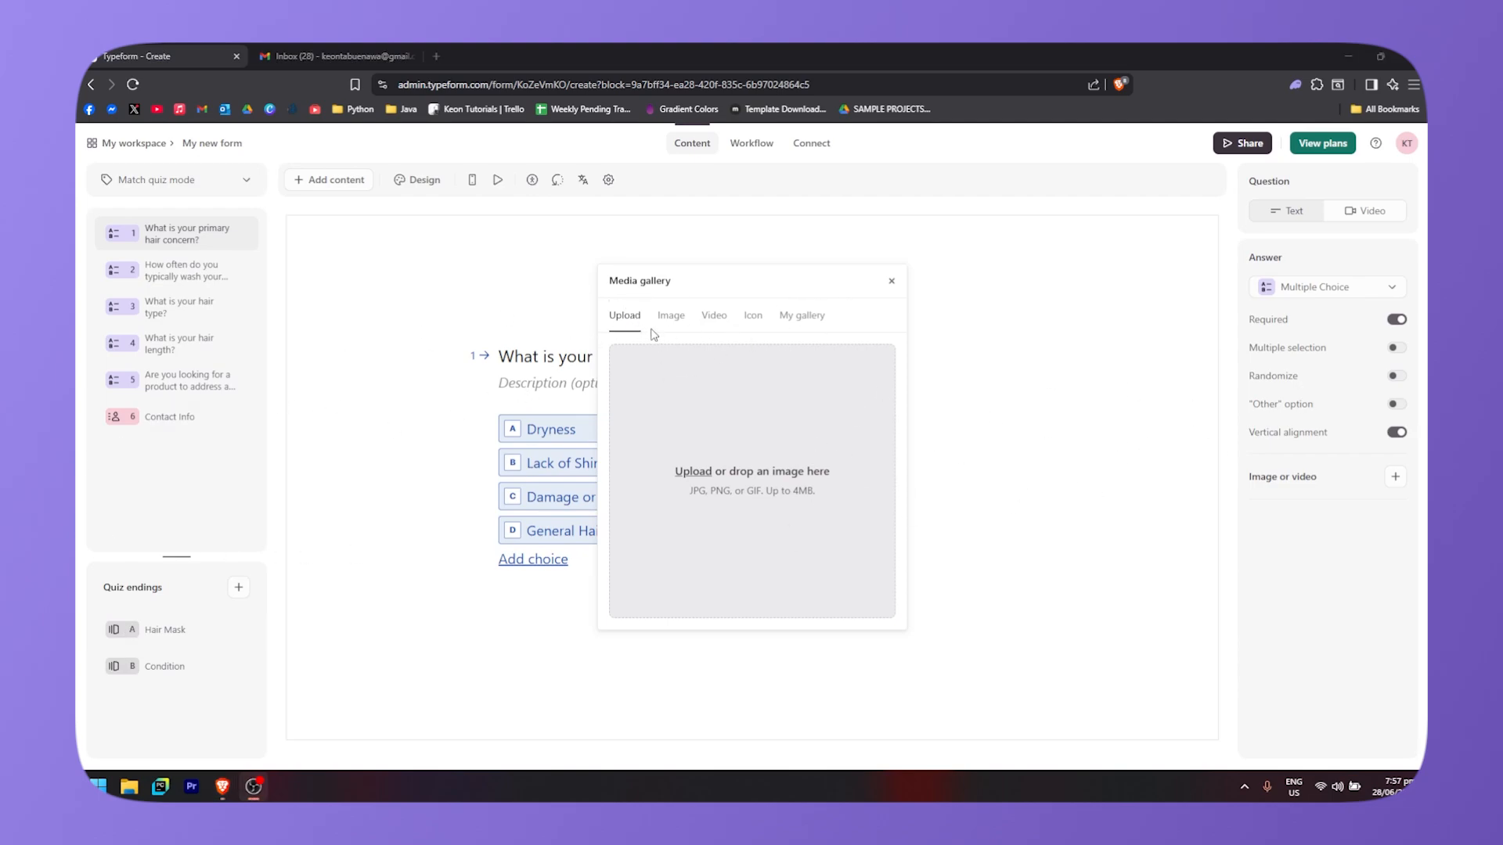
click(671, 315)
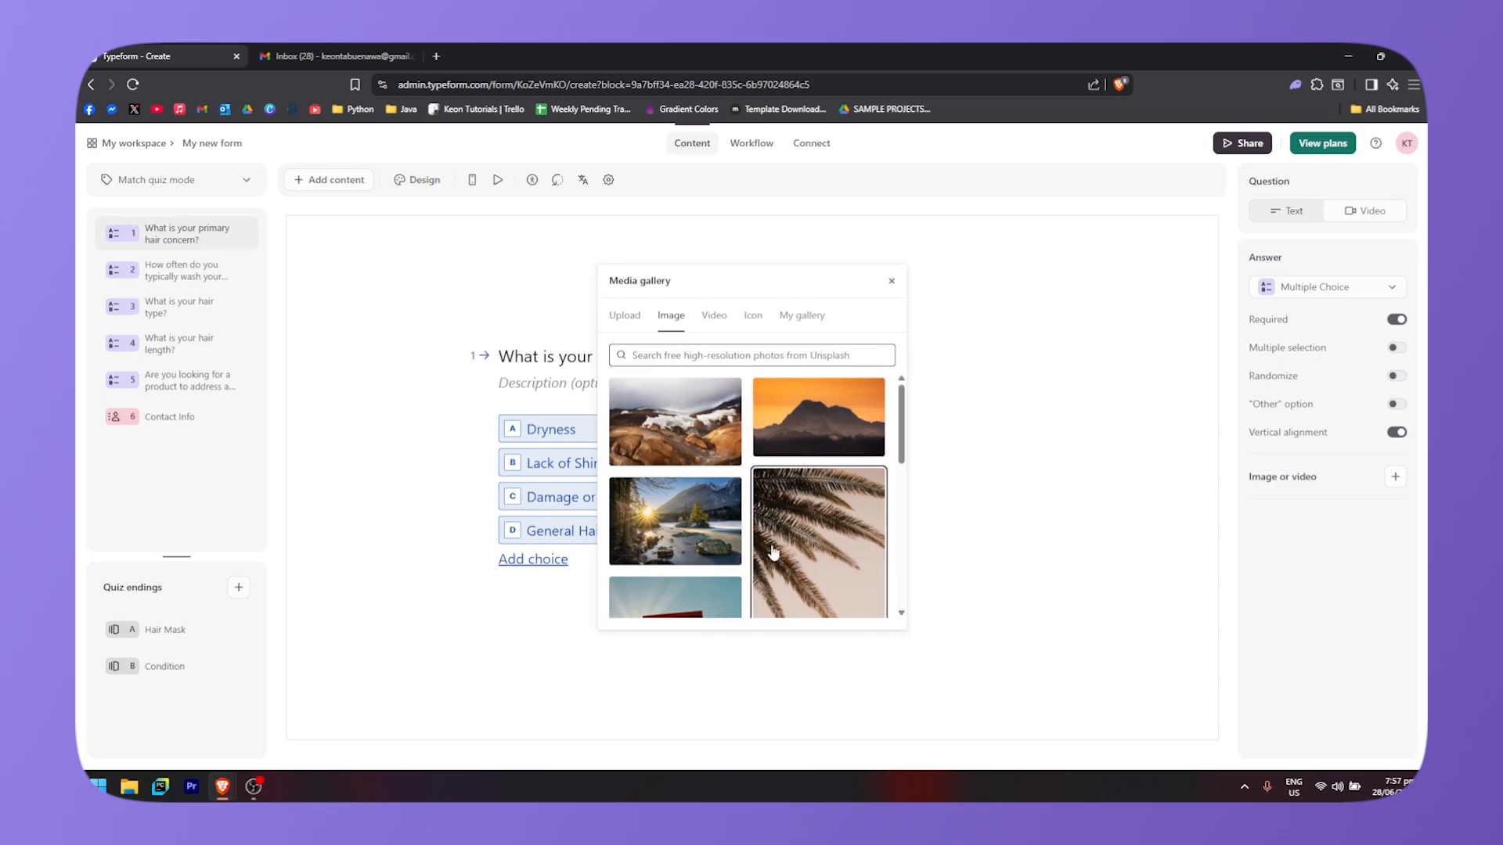
click(714, 315)
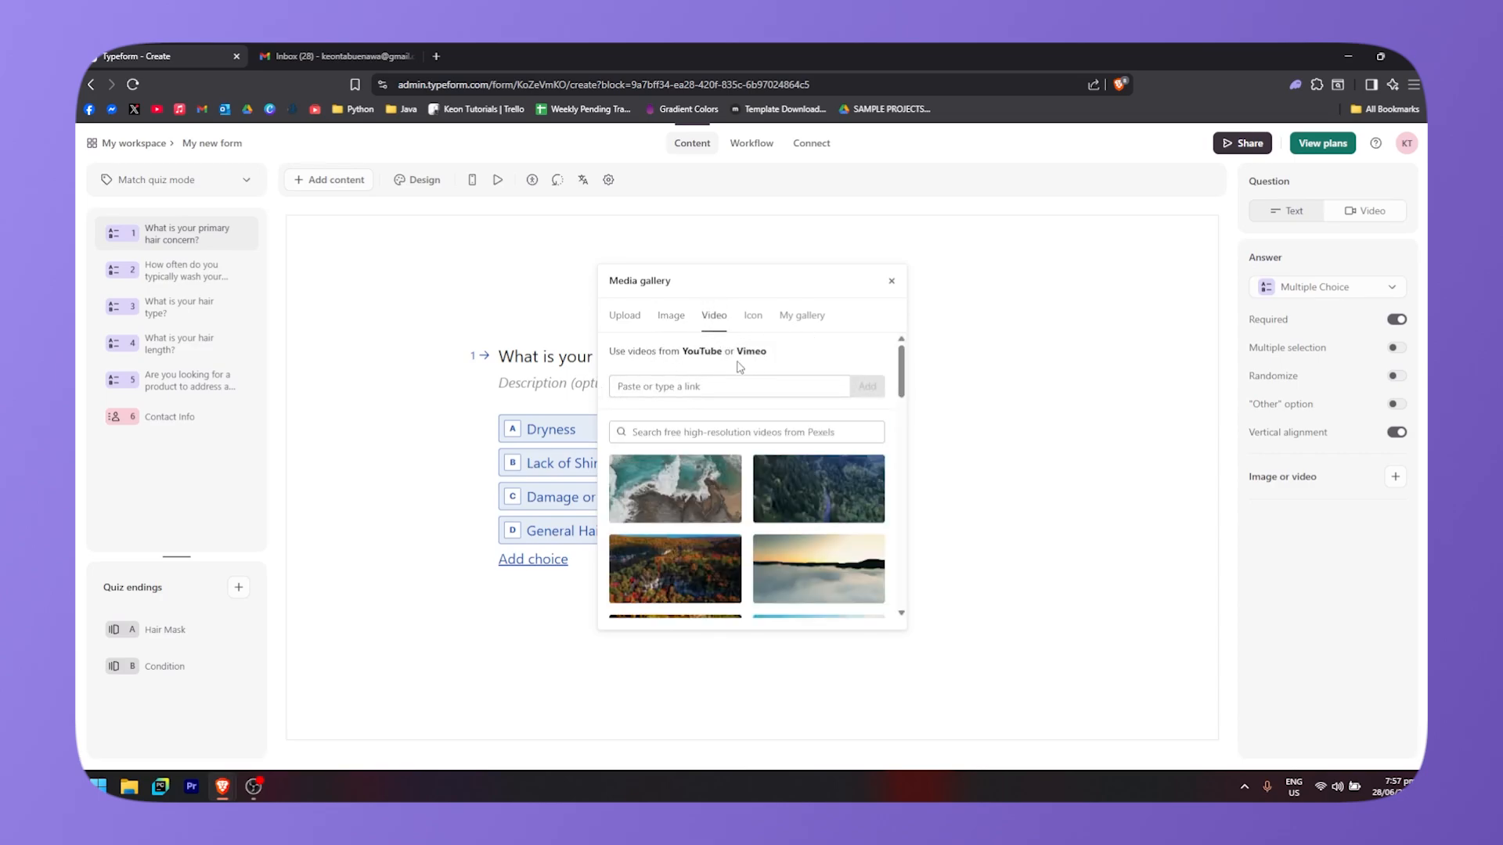
click(753, 316)
click(806, 317)
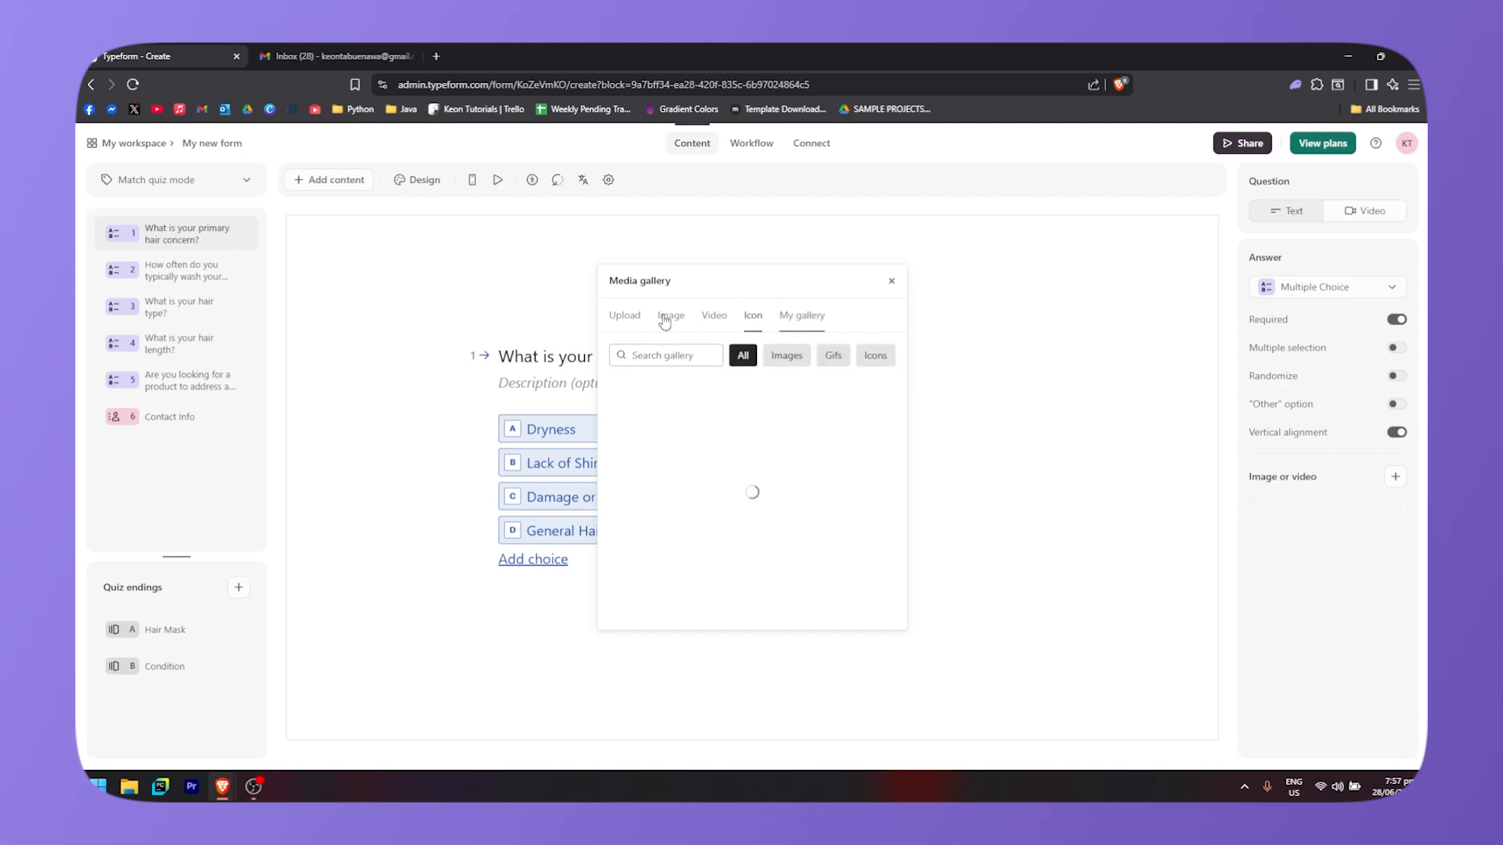
click(670, 316)
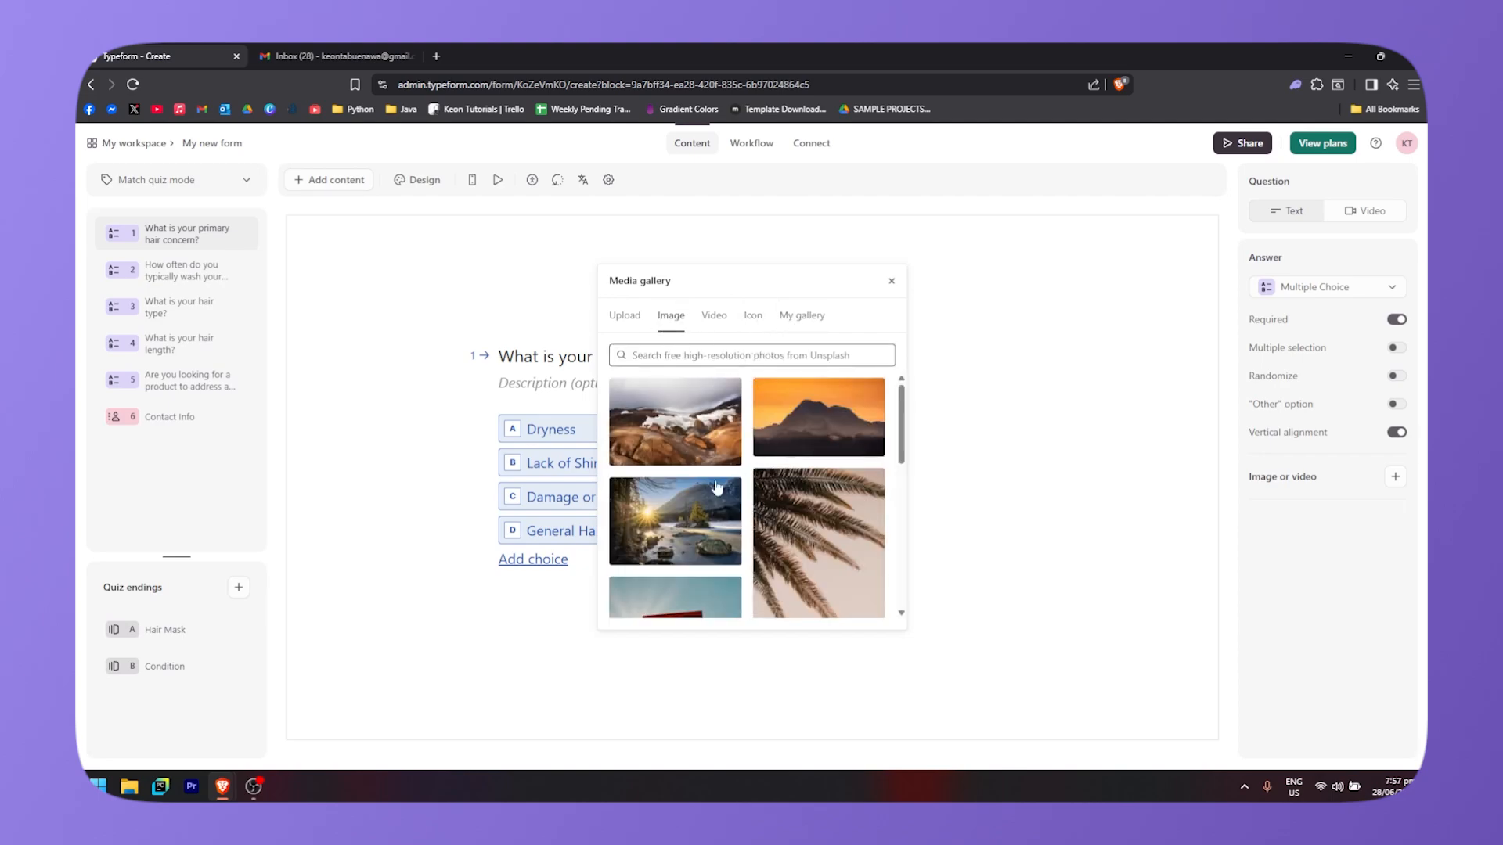
scroll(759, 501, down, 2)
scroll(767, 503, up, 2)
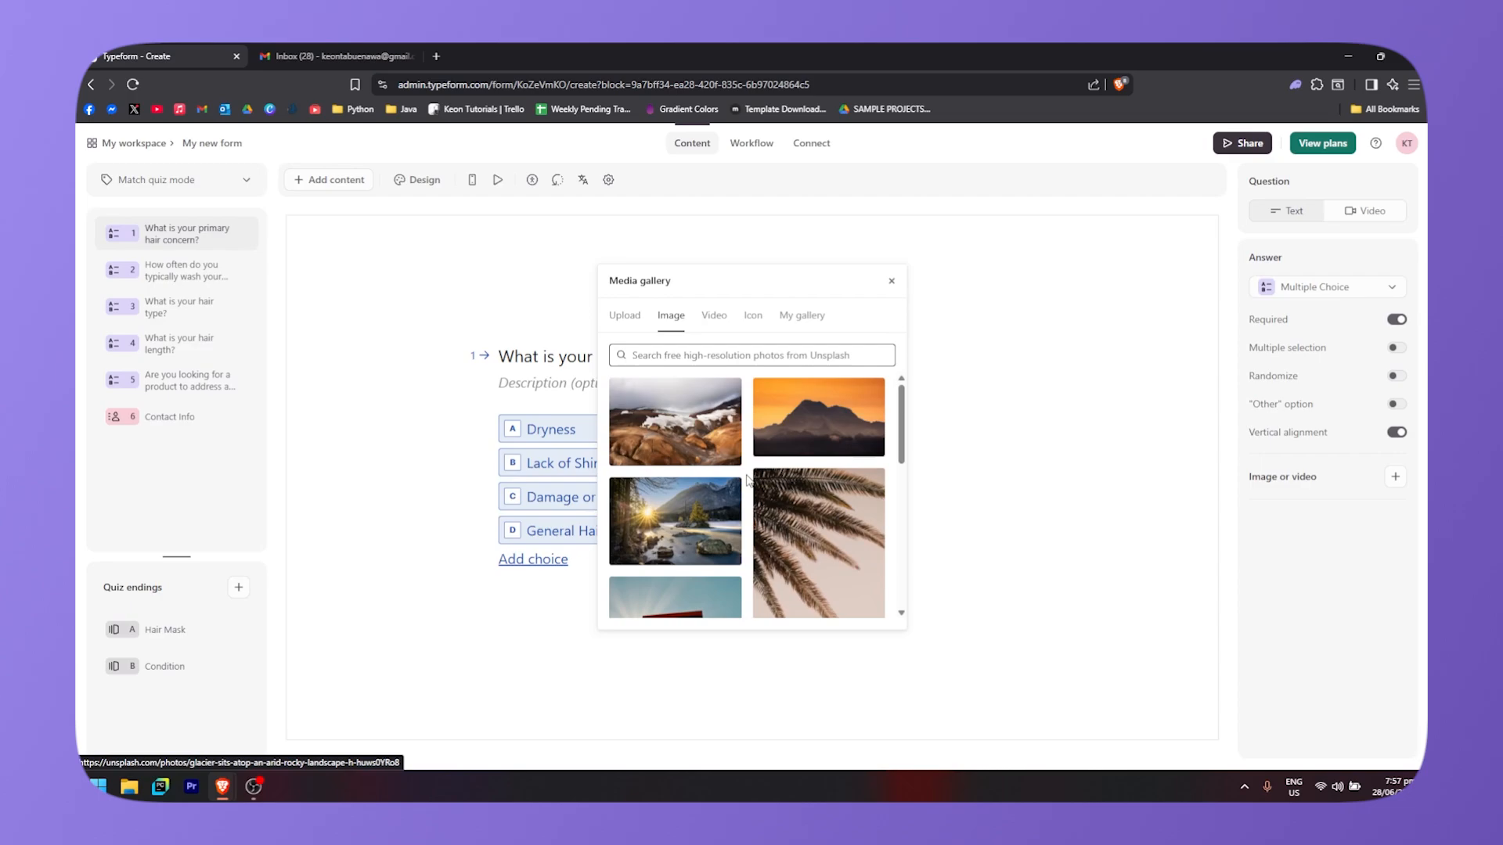
scroll(767, 503, down, 3)
click(845, 509)
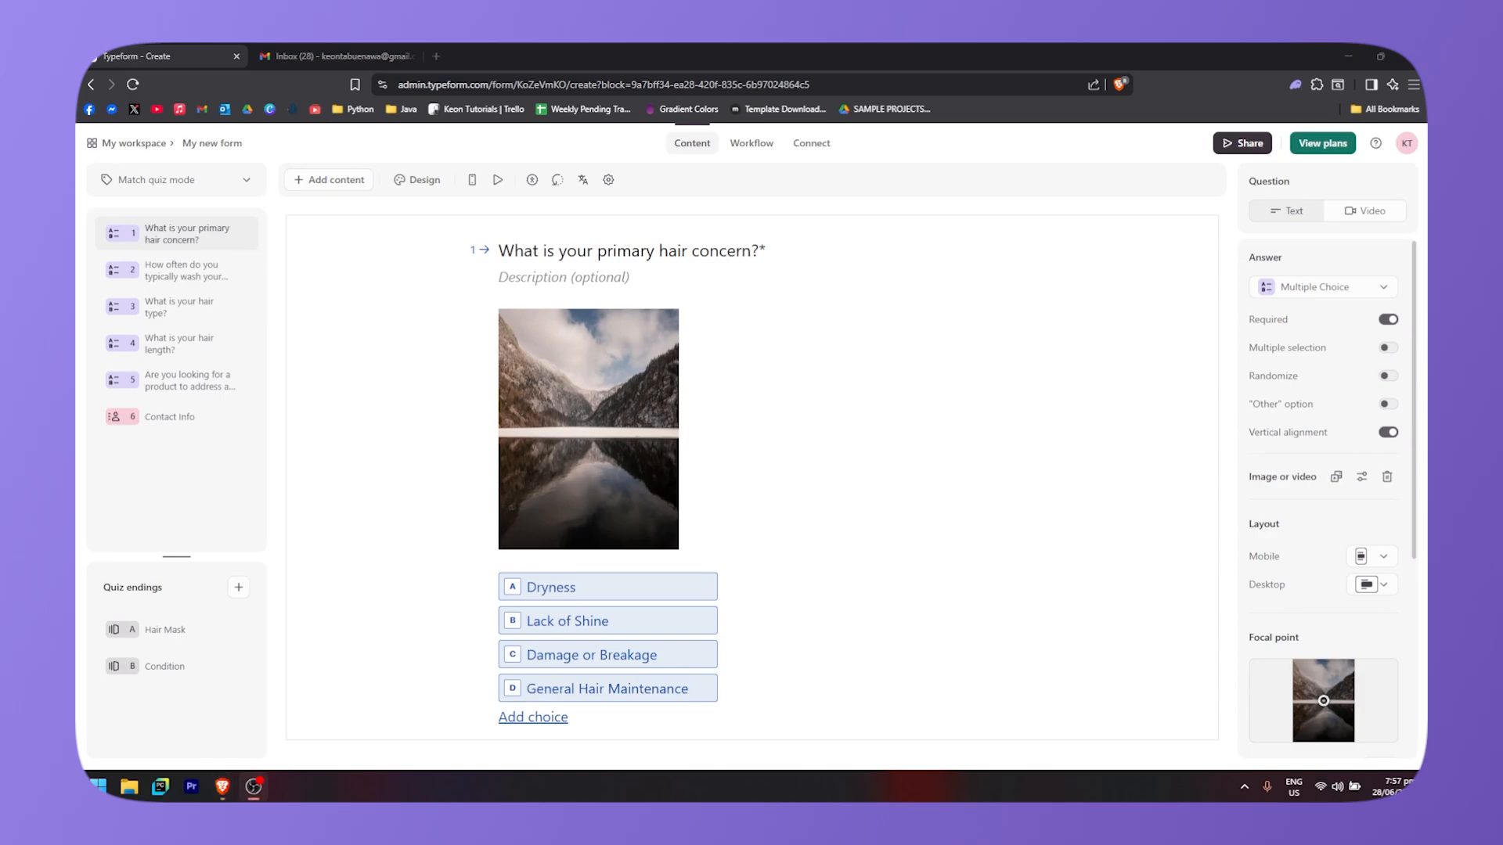
Step: Look through the crop, adjustment and filter options for the primary hair concern question's photo
click(626, 337)
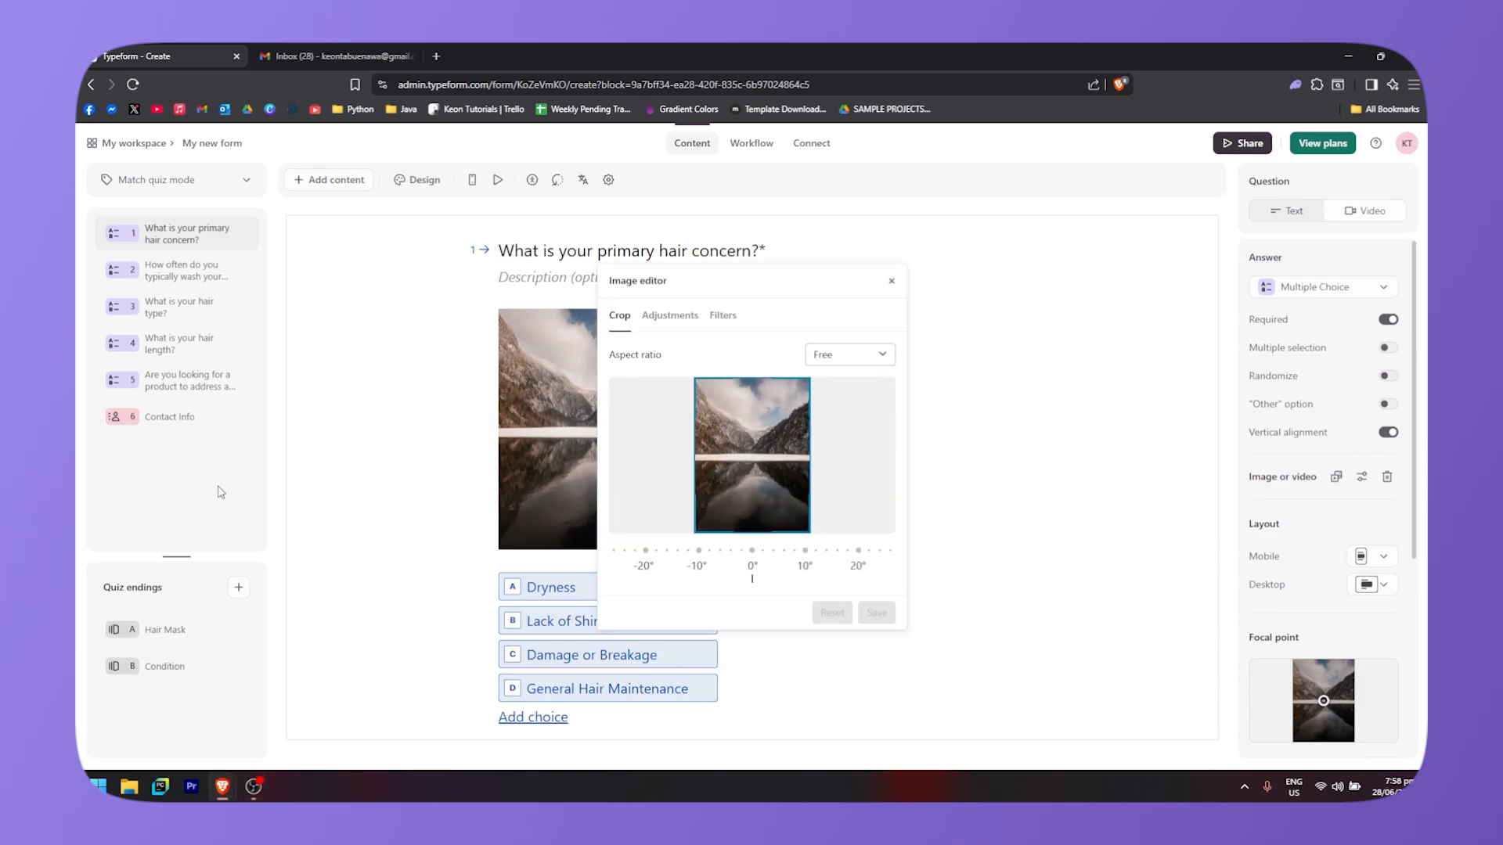
click(669, 316)
click(723, 316)
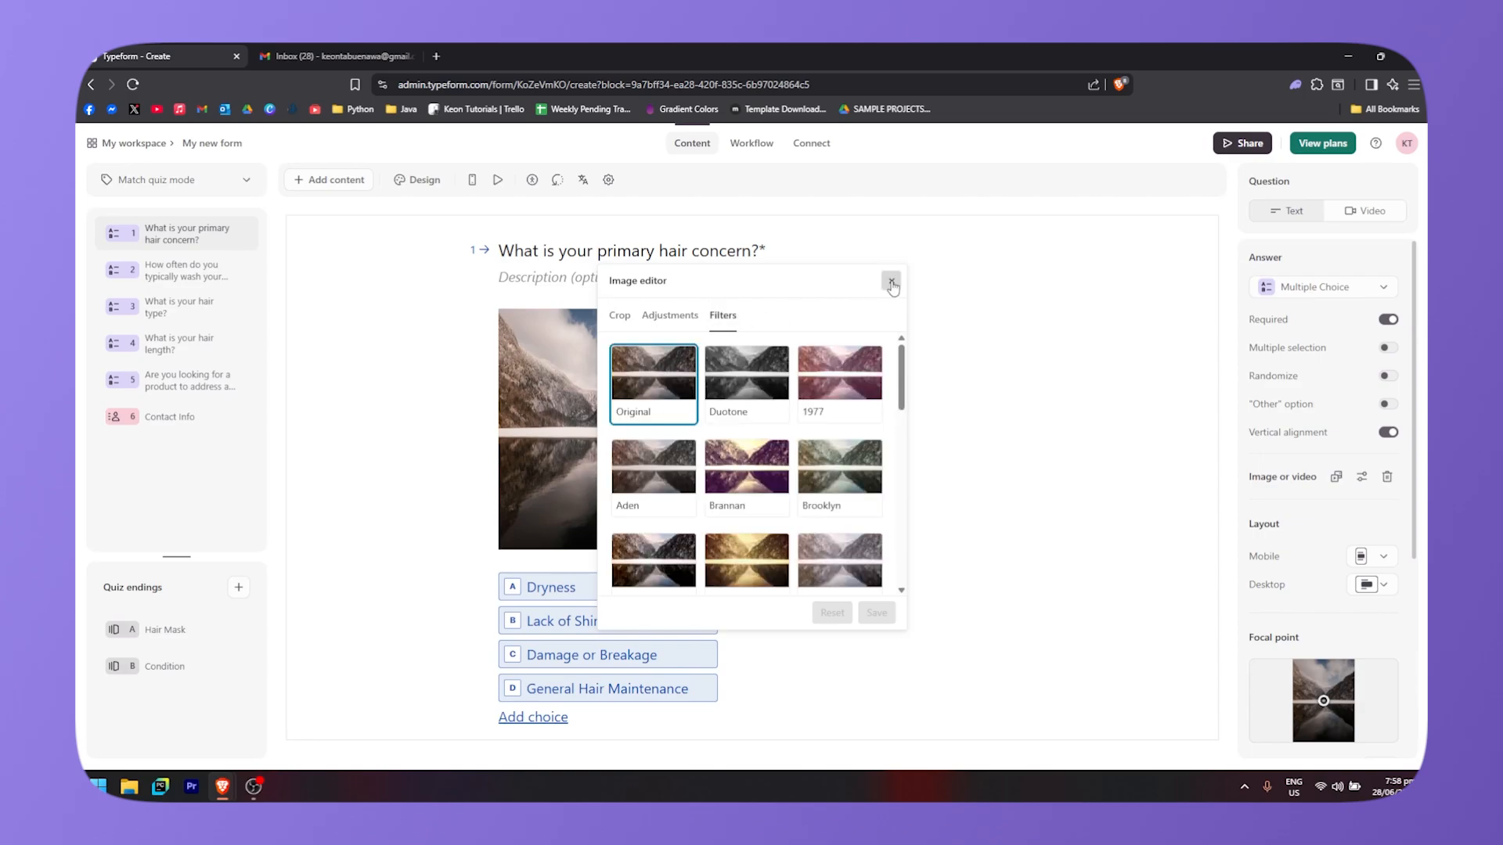
key(Escape)
Step: Examine the quiz workflow, including the first question's branching logic, the answer scoring and the ending matching rules
click(756, 146)
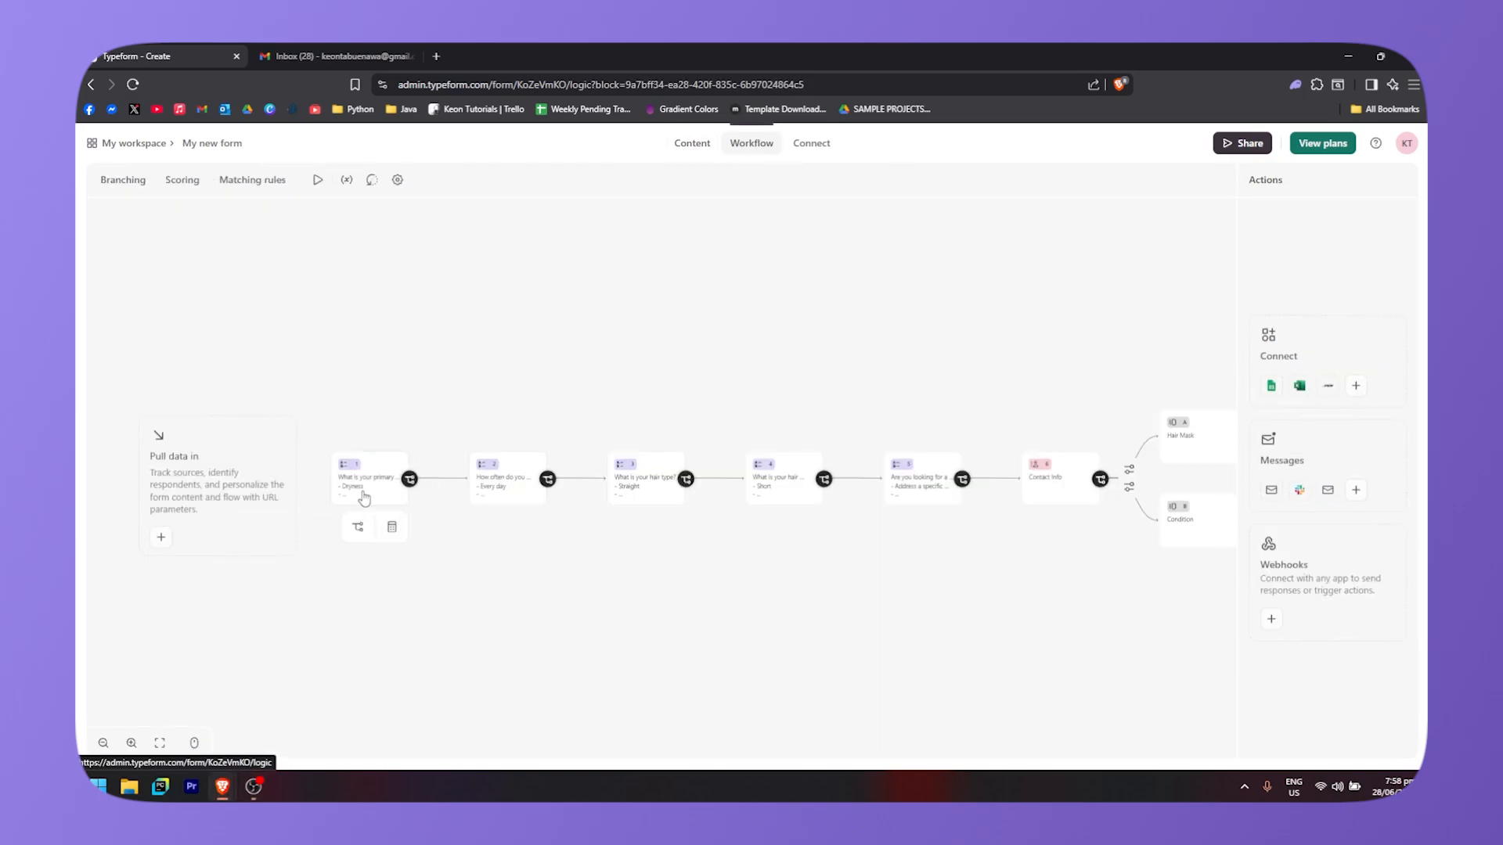
mouse_move(383, 494)
mouse_down()
mouse_move(512, 478)
mouse_move(442, 401)
mouse_move(356, 486)
mouse_up()
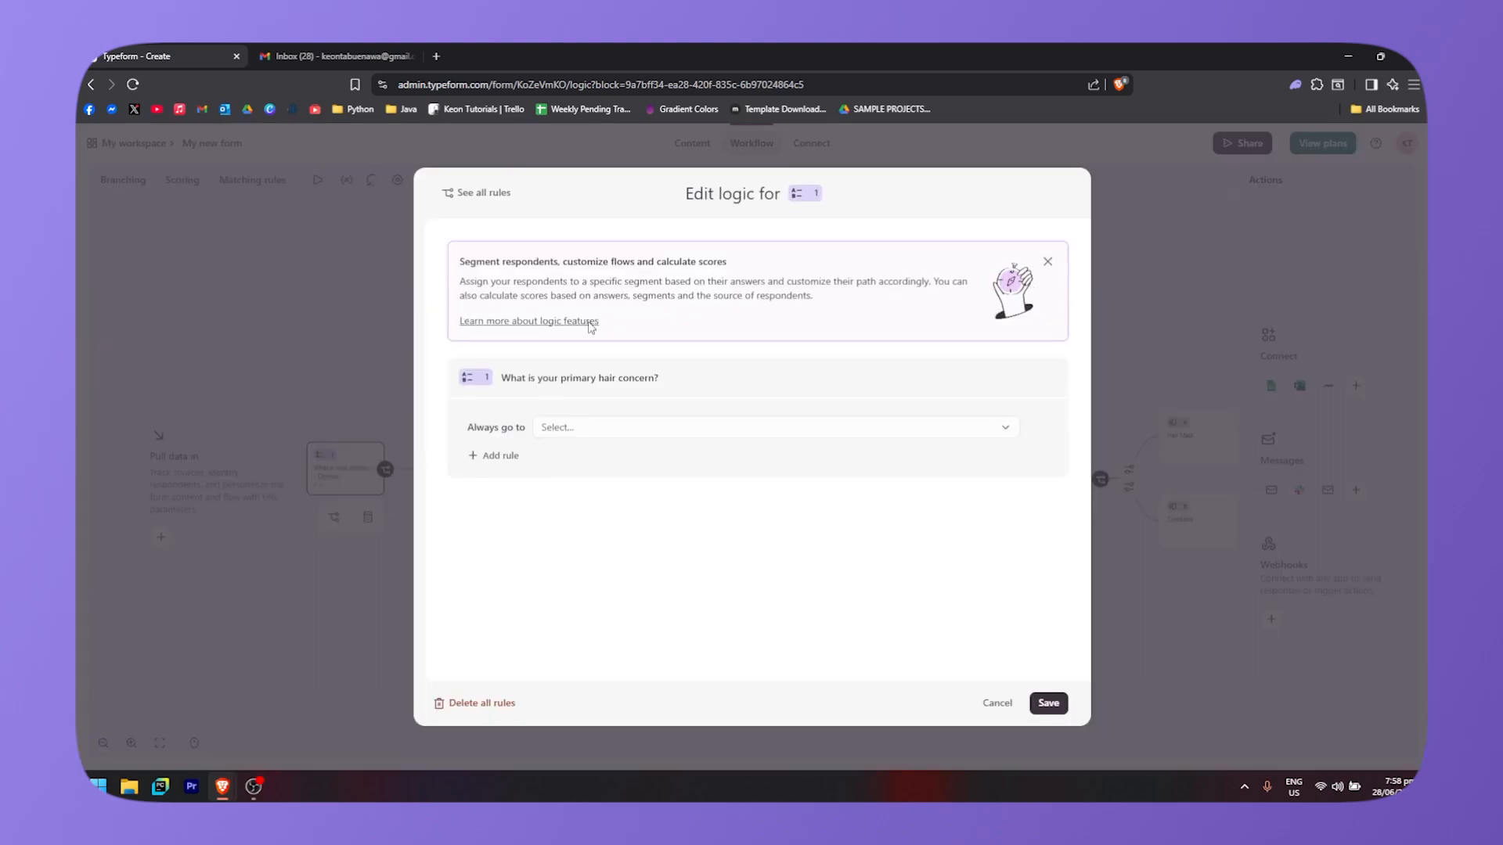
click(367, 370)
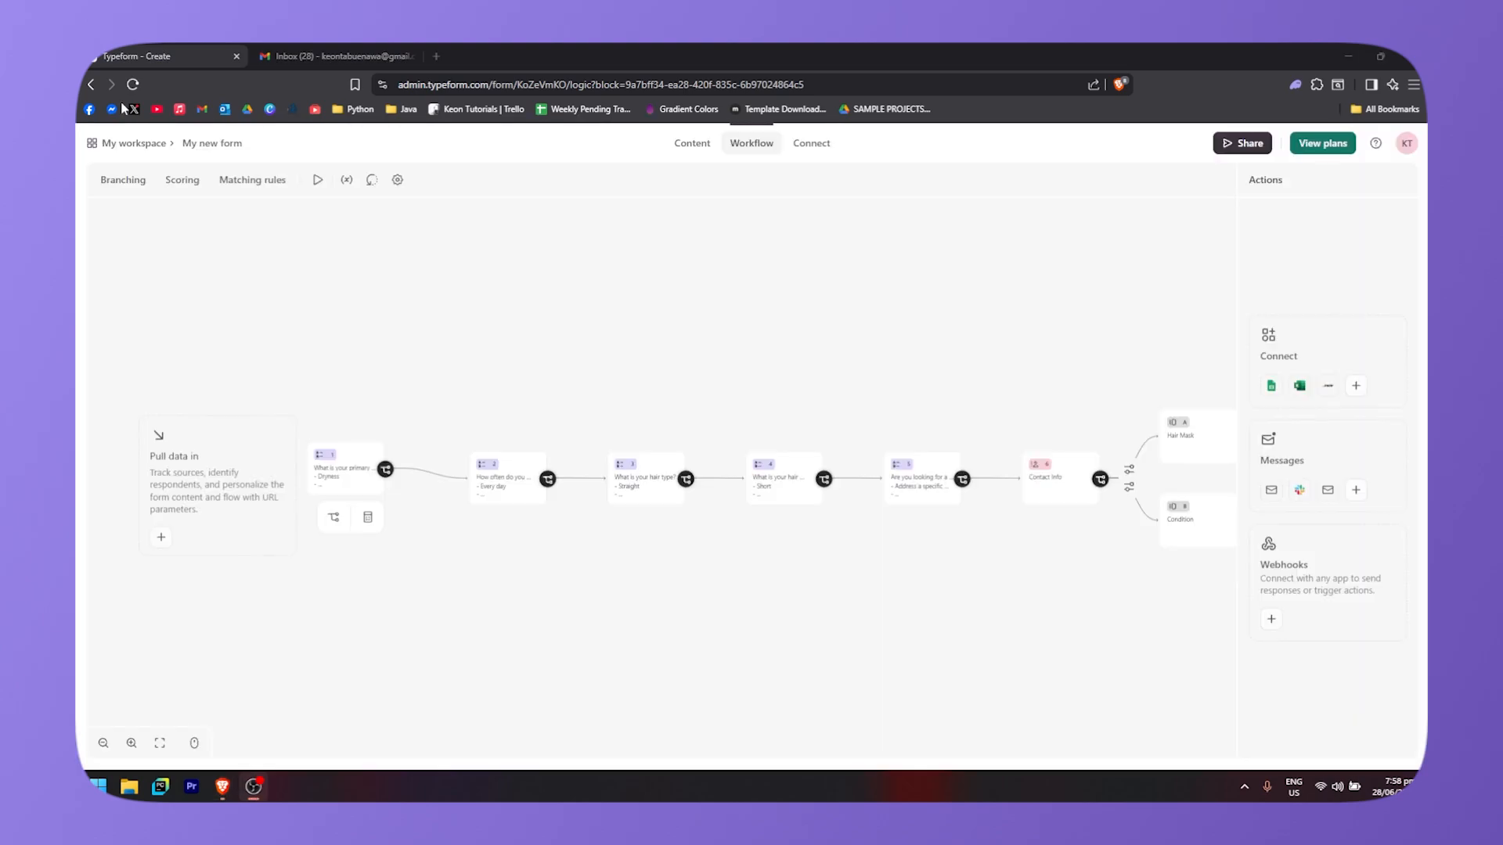
click(185, 183)
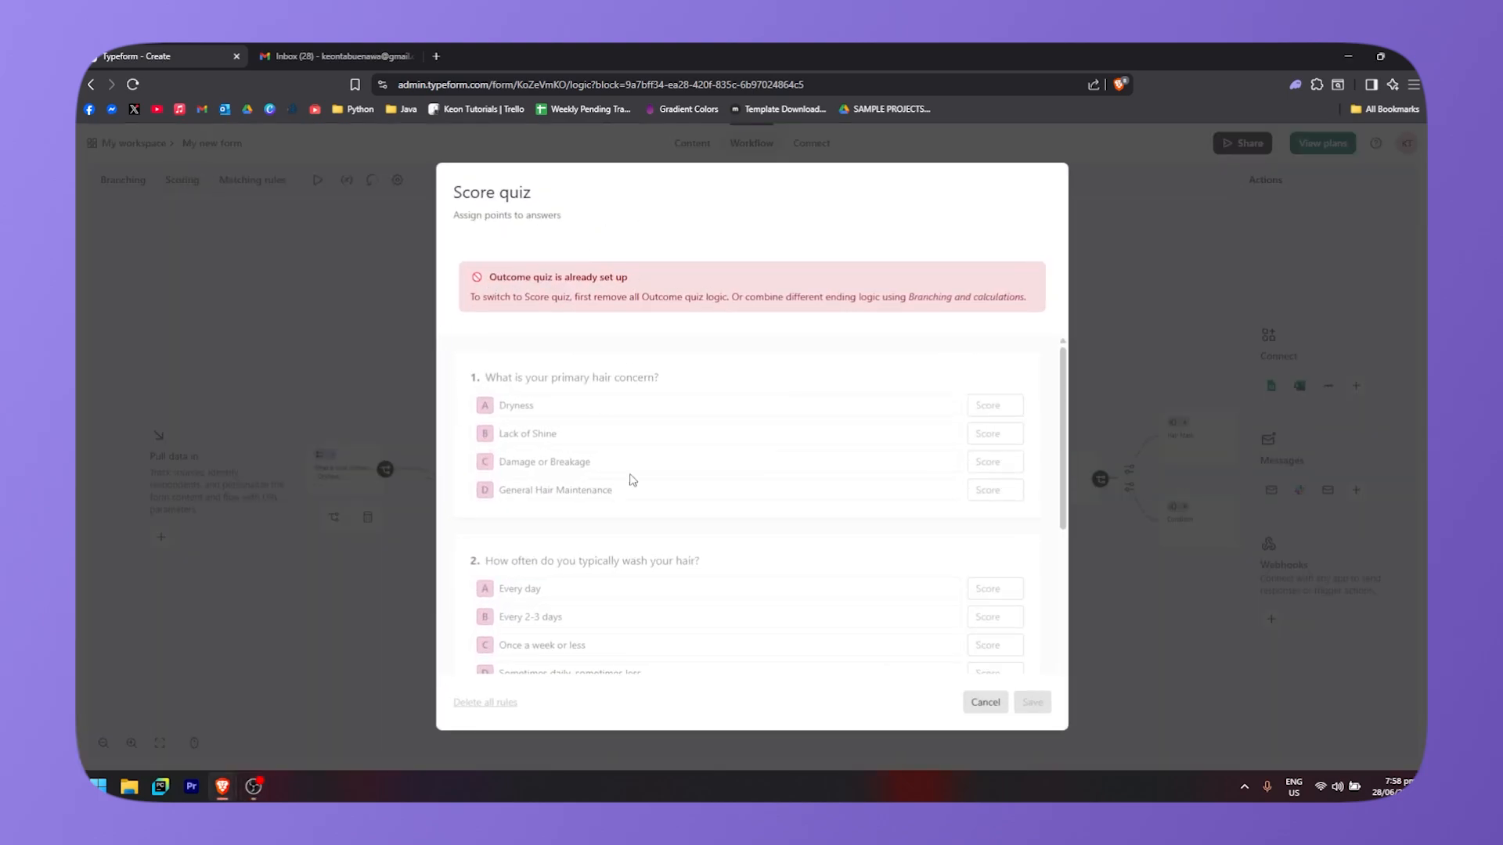
click(986, 702)
click(257, 182)
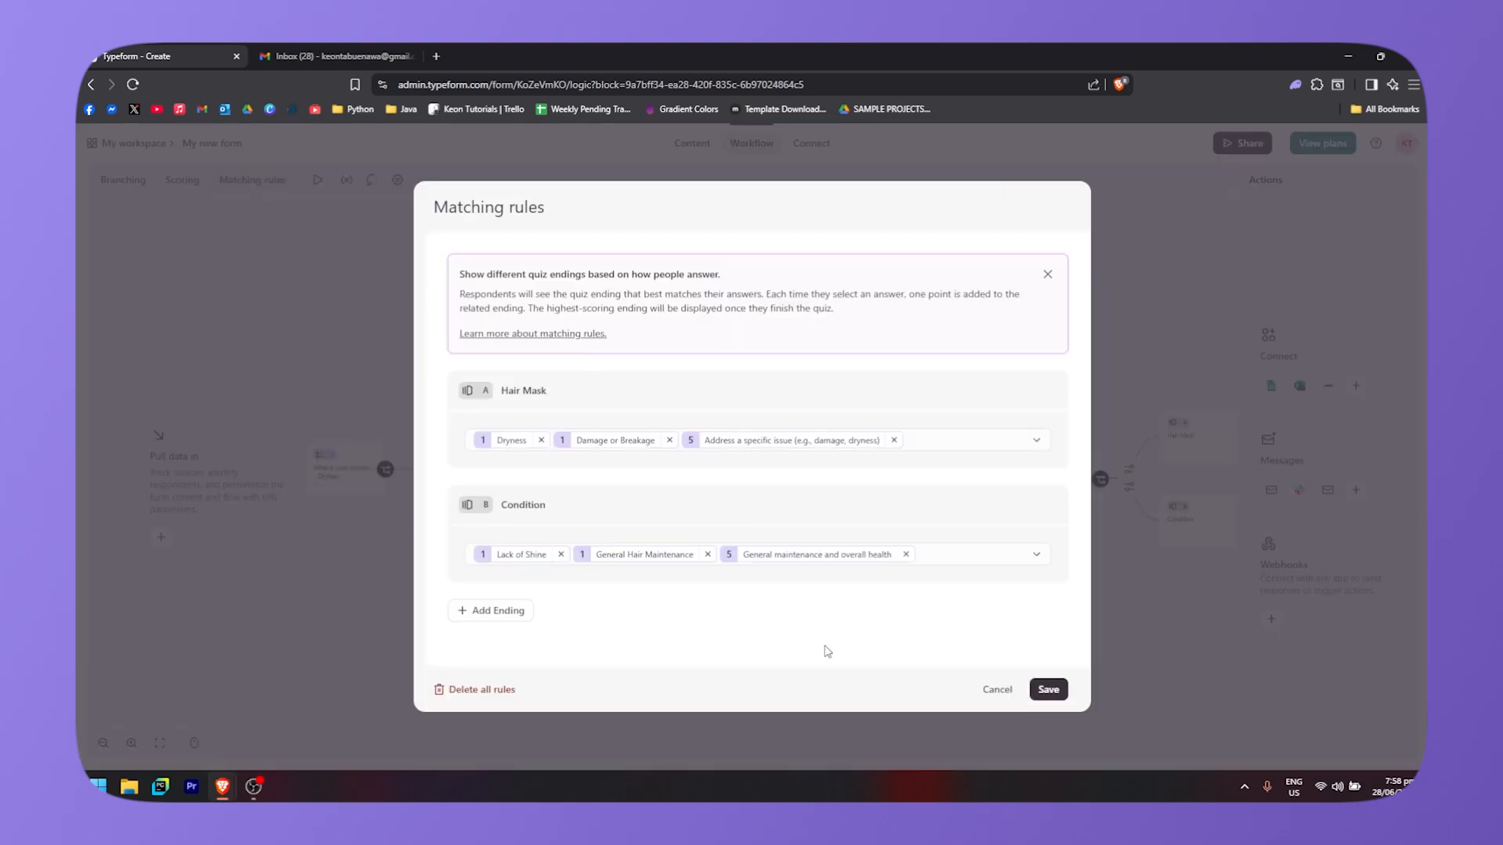
click(997, 690)
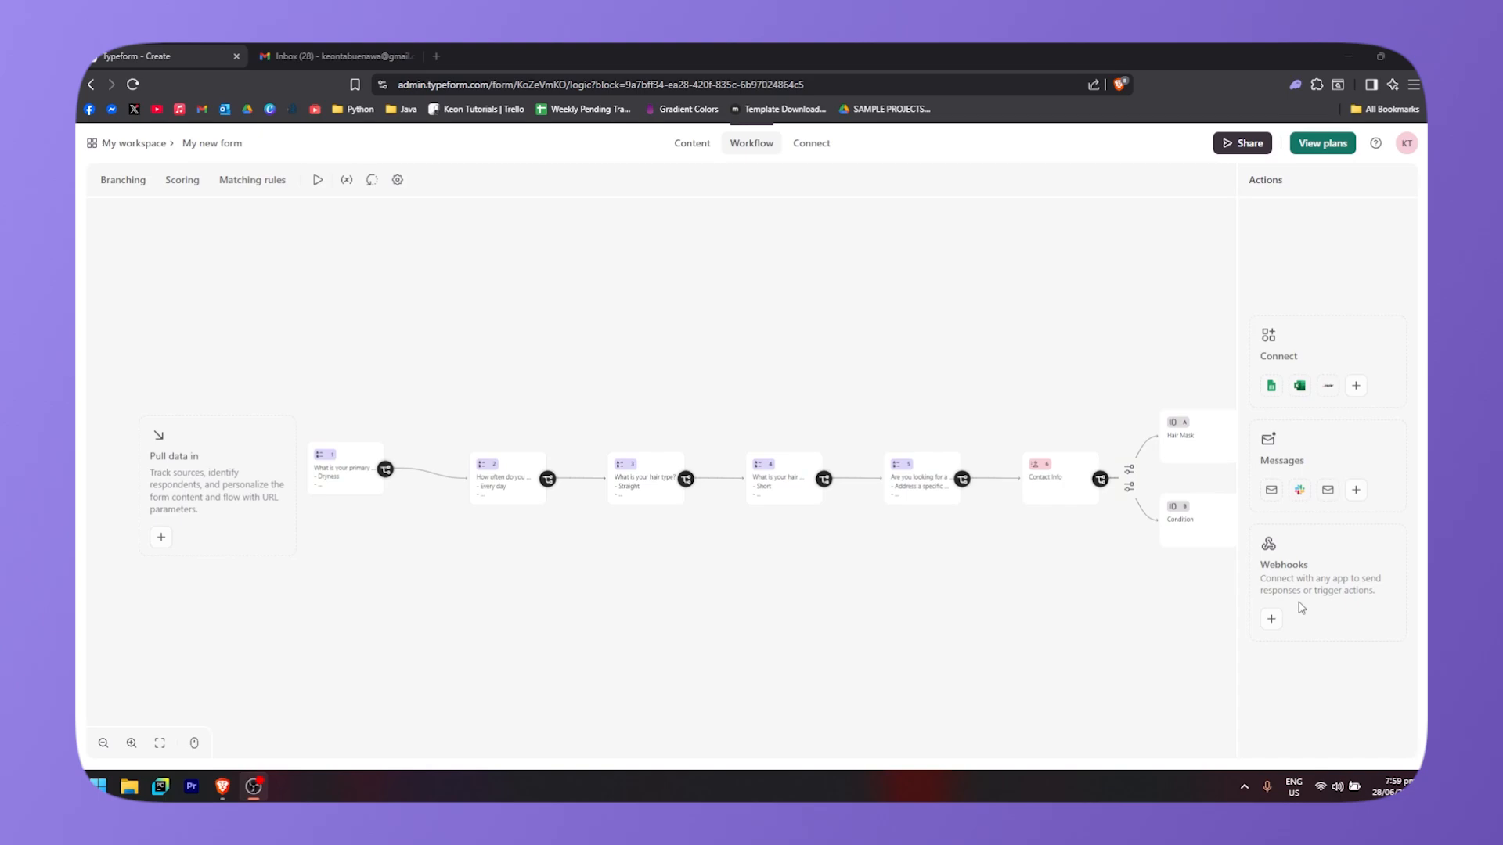
mouse_move(306, 492)
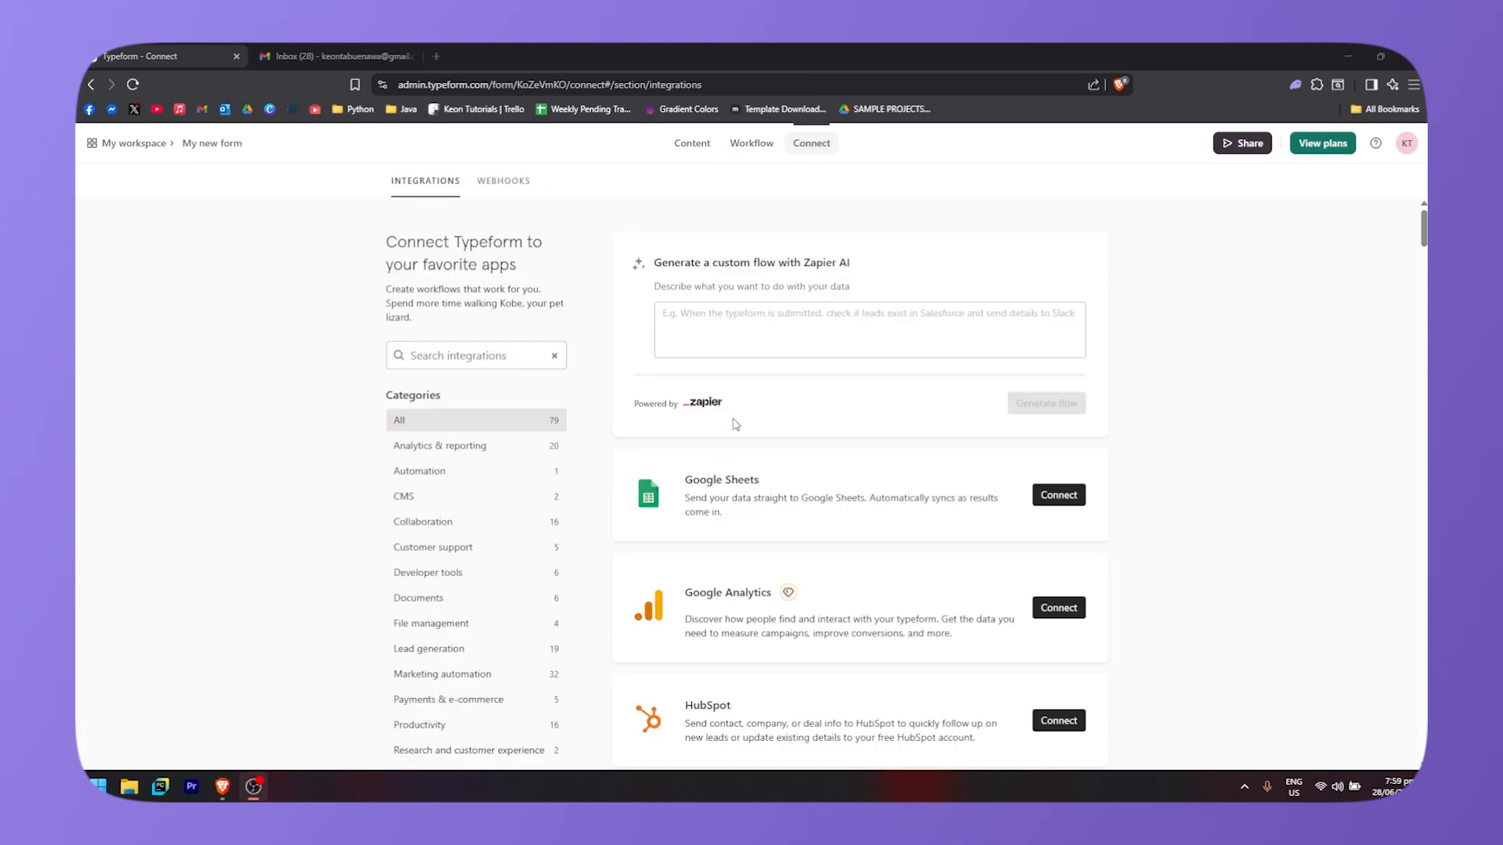
Step: Look through the app integrations available for connecting the quiz, from Google Sheets and HubSpot to ClickUp and Klaviyo
scroll(873, 493, down, 4)
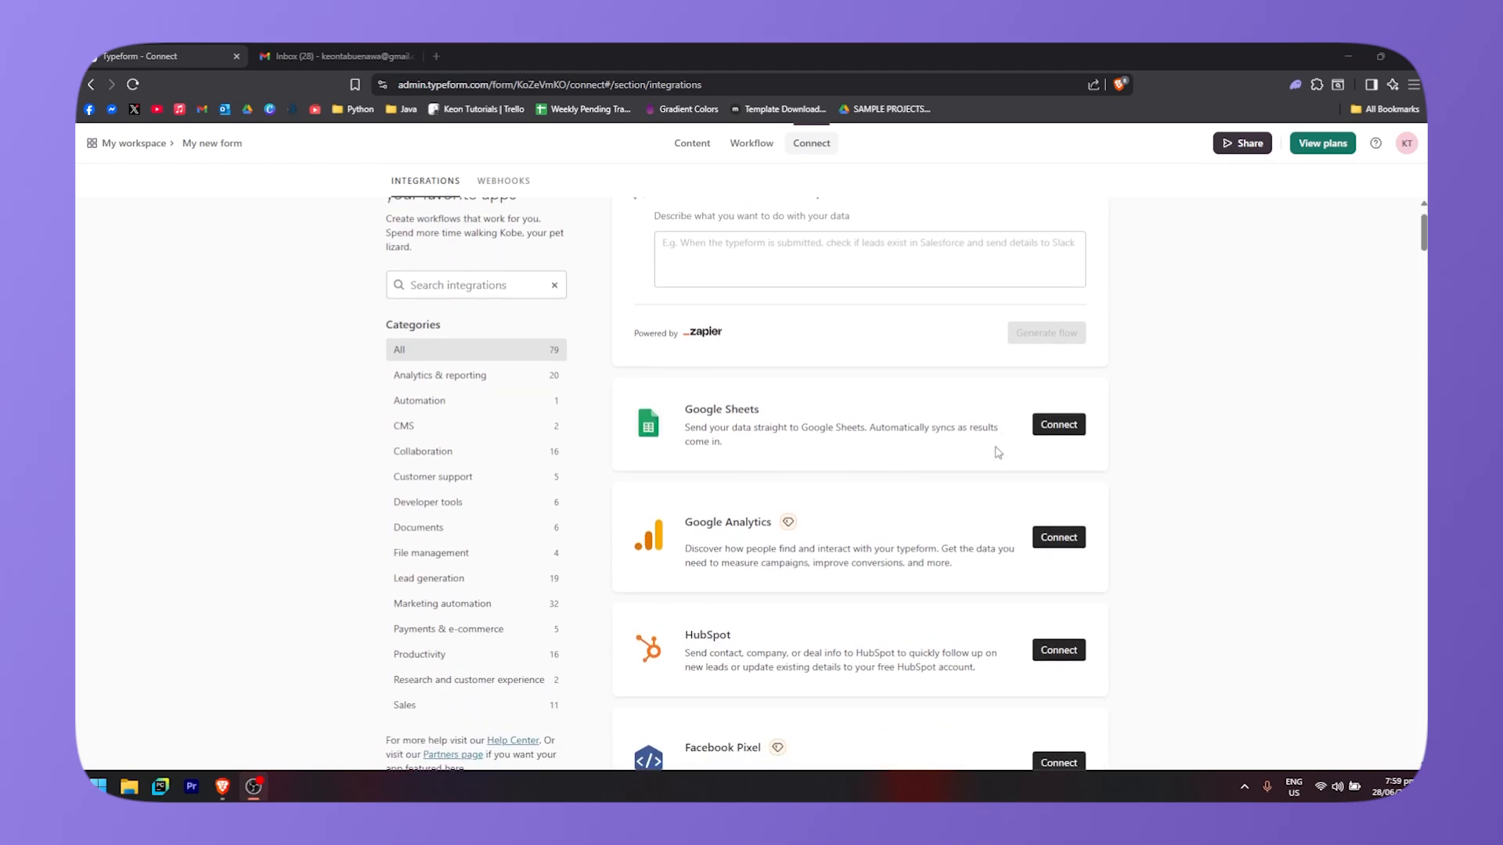
scroll(1003, 547, down, 1)
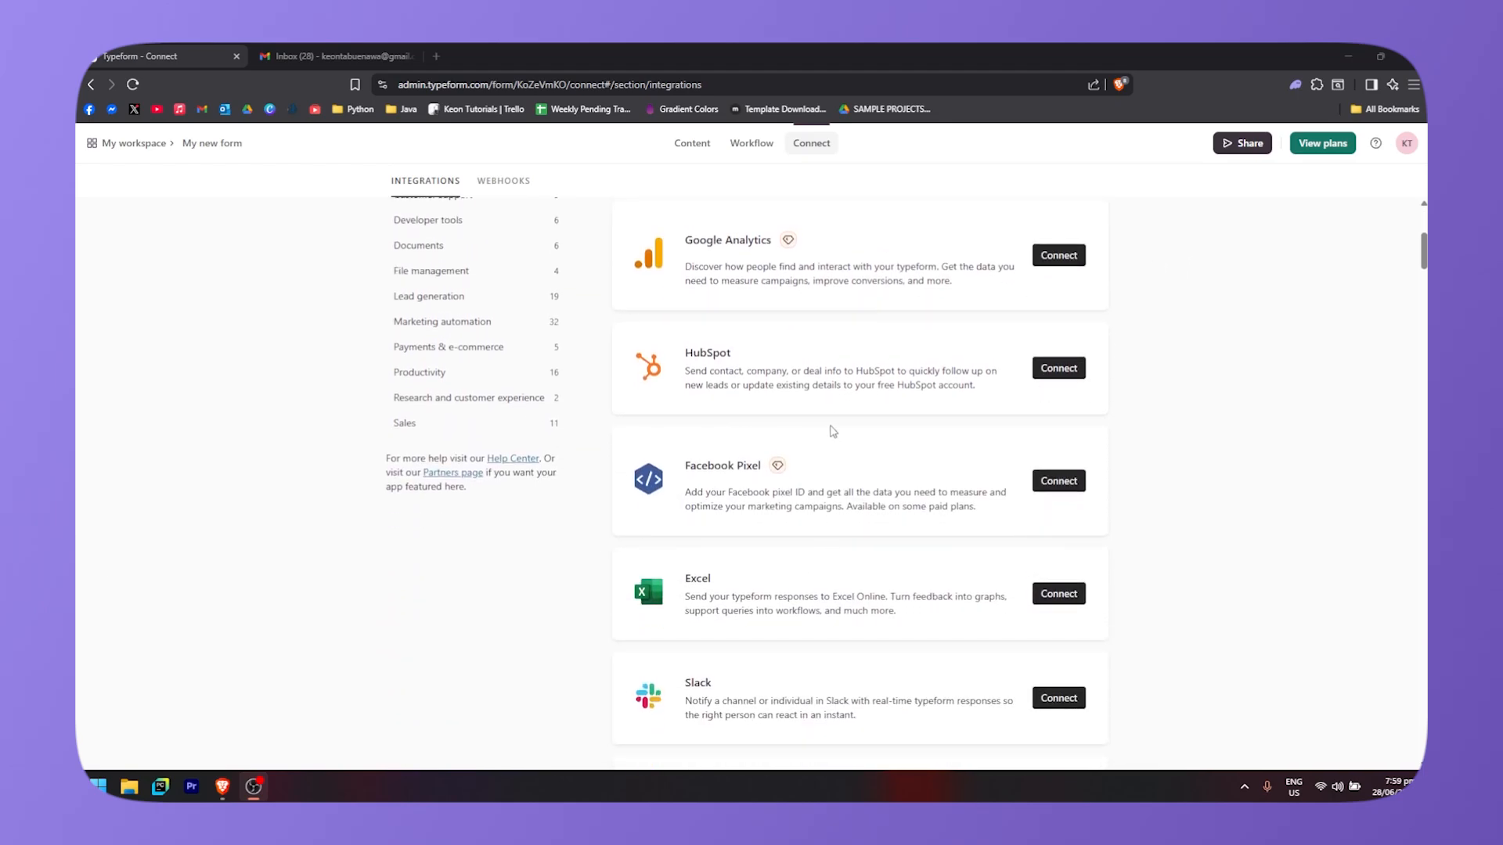
scroll(833, 431, down, 8)
scroll(995, 509, up, 13)
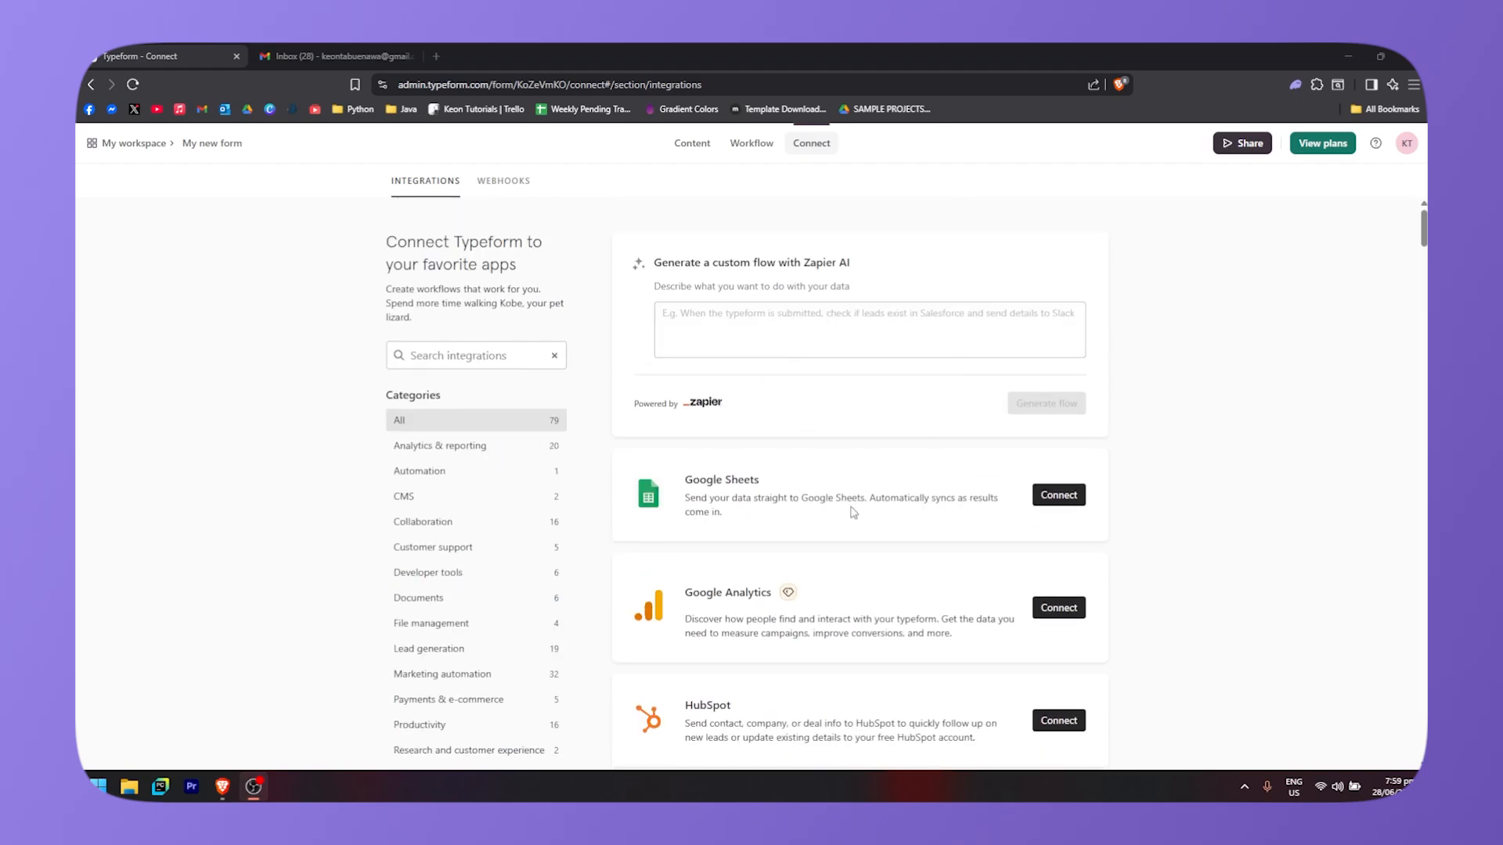
scroll(853, 513, down, 20)
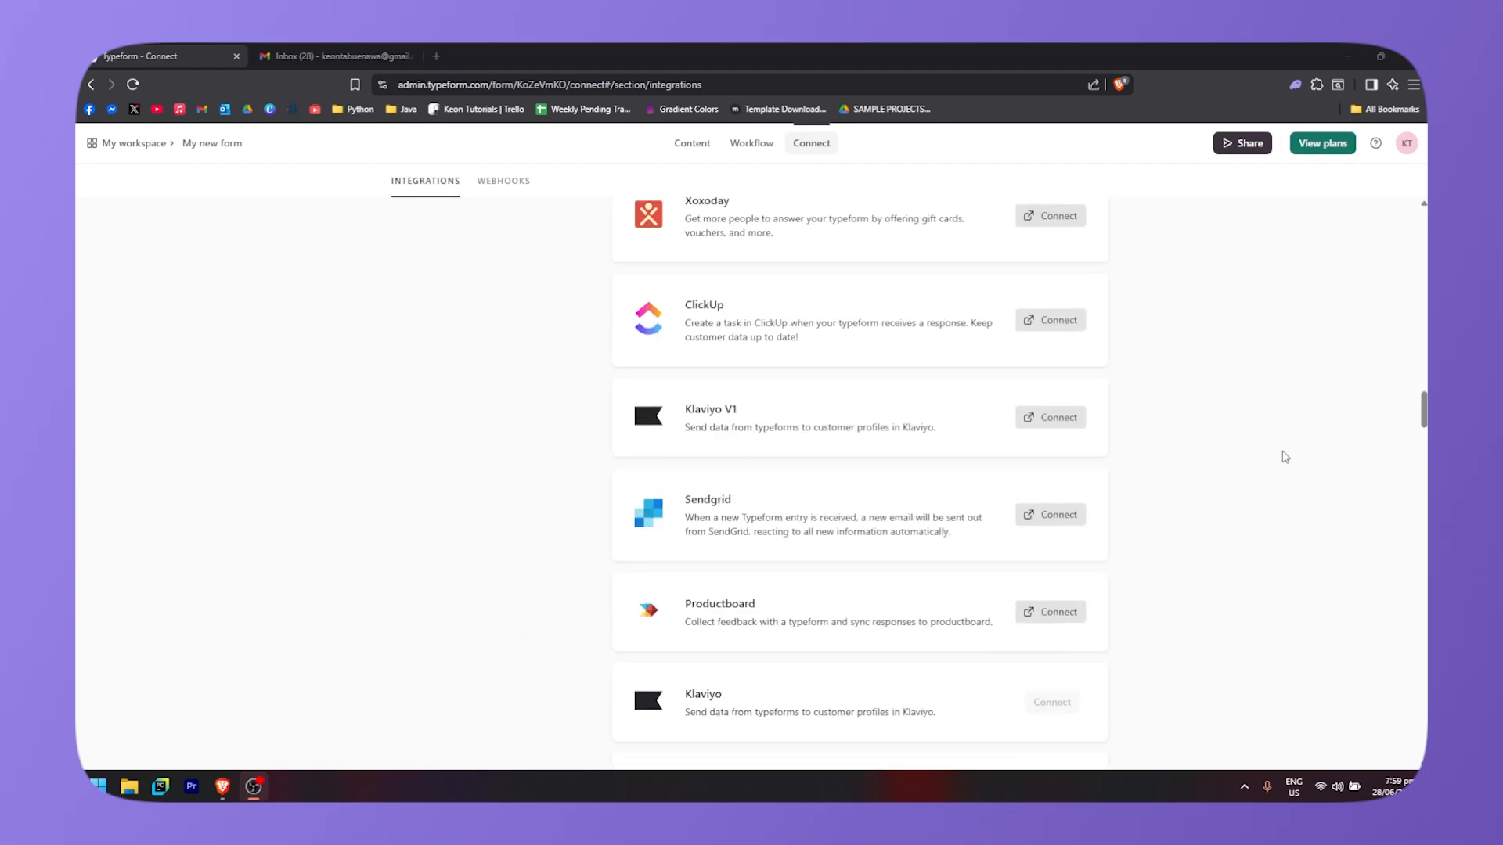
drag(1423, 409, 1422, 223)
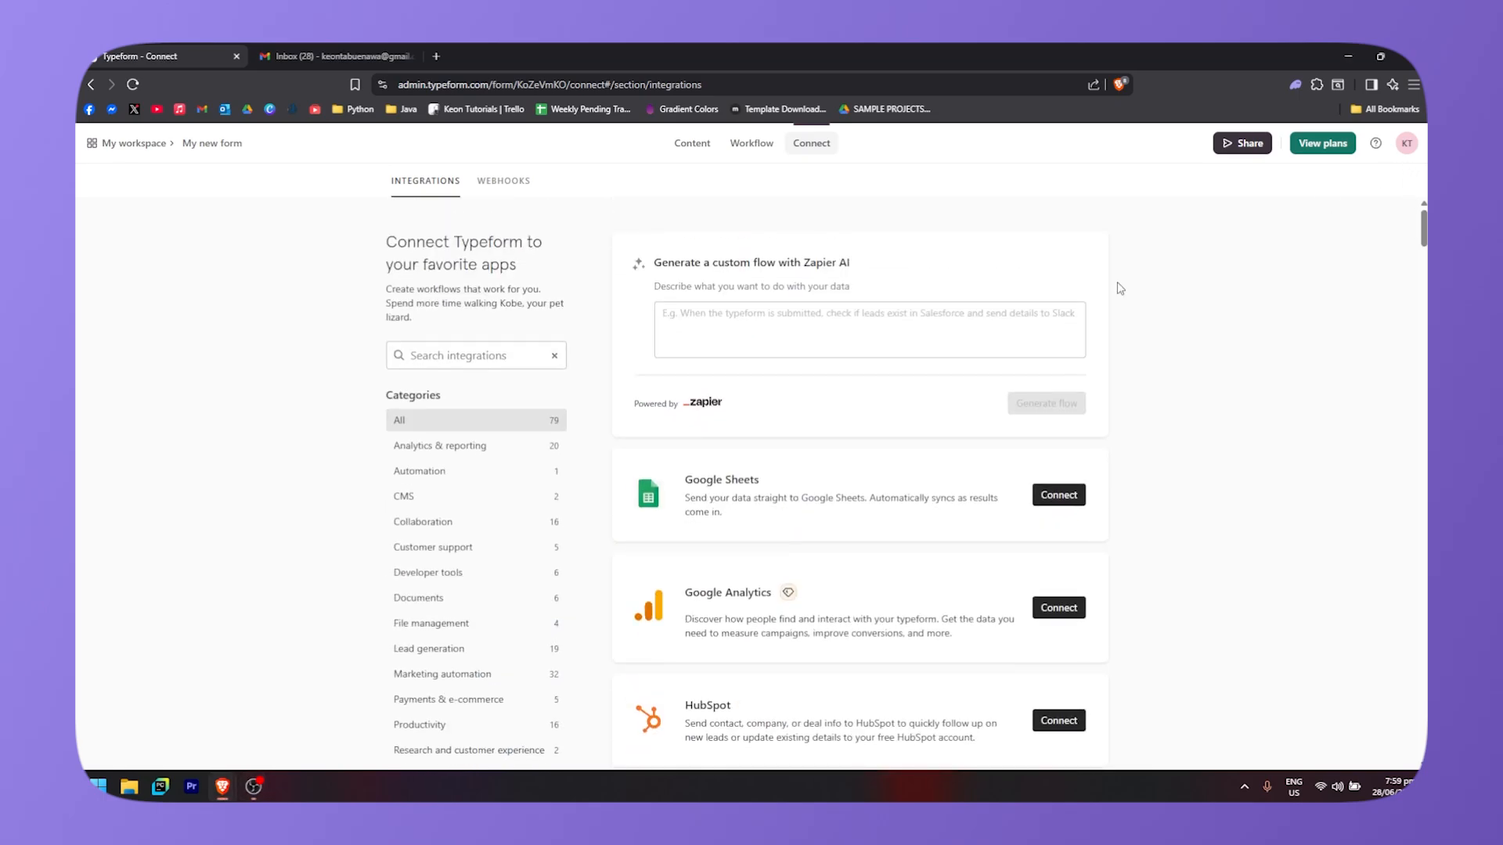
Step: Publish the form for sharing and examine its QR code, email embed, web page embed and targeted respondents options
click(1244, 143)
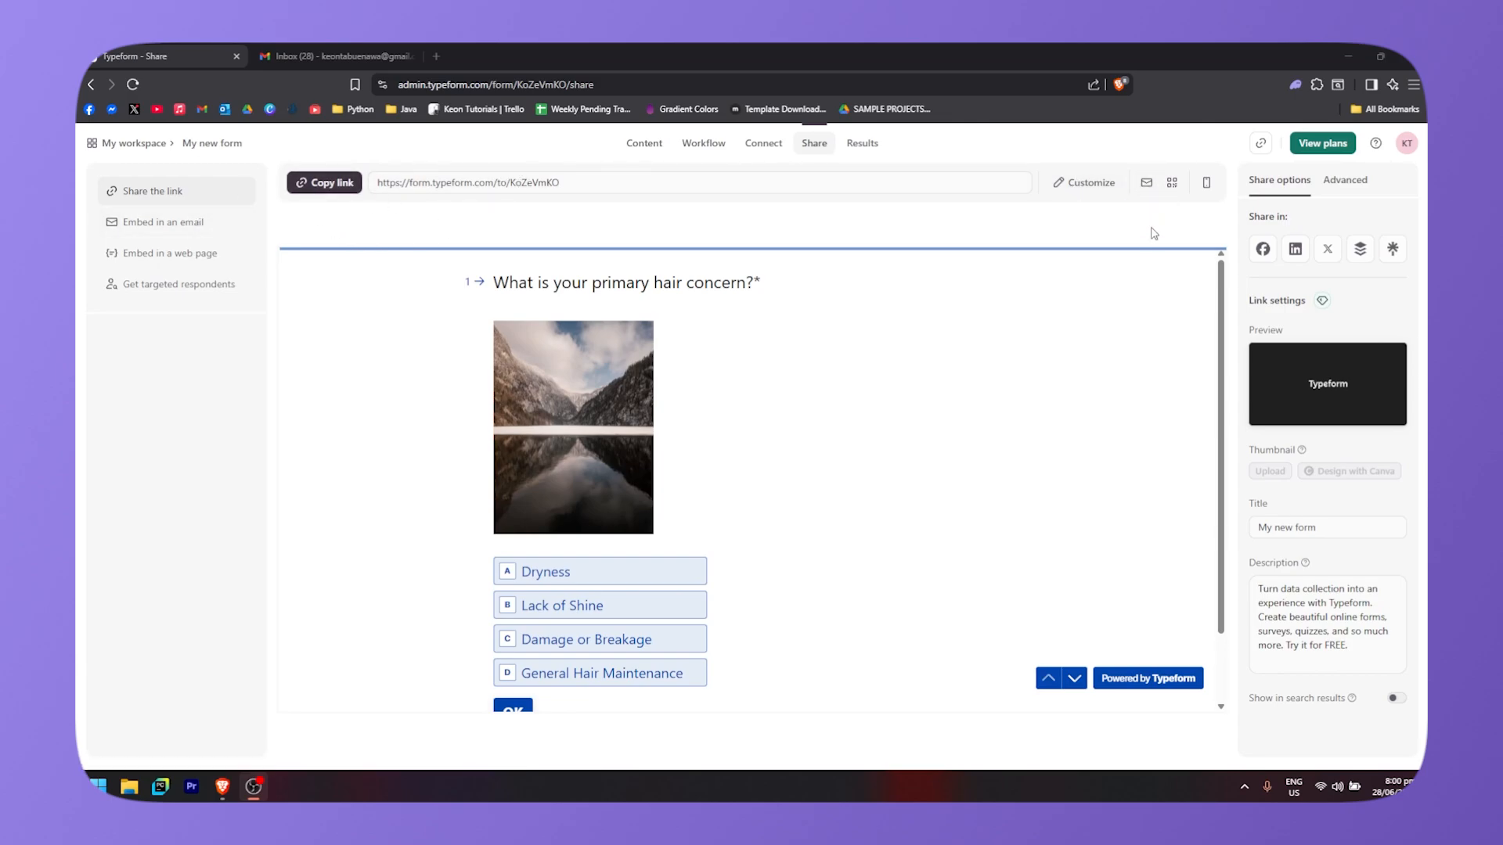
click(1182, 192)
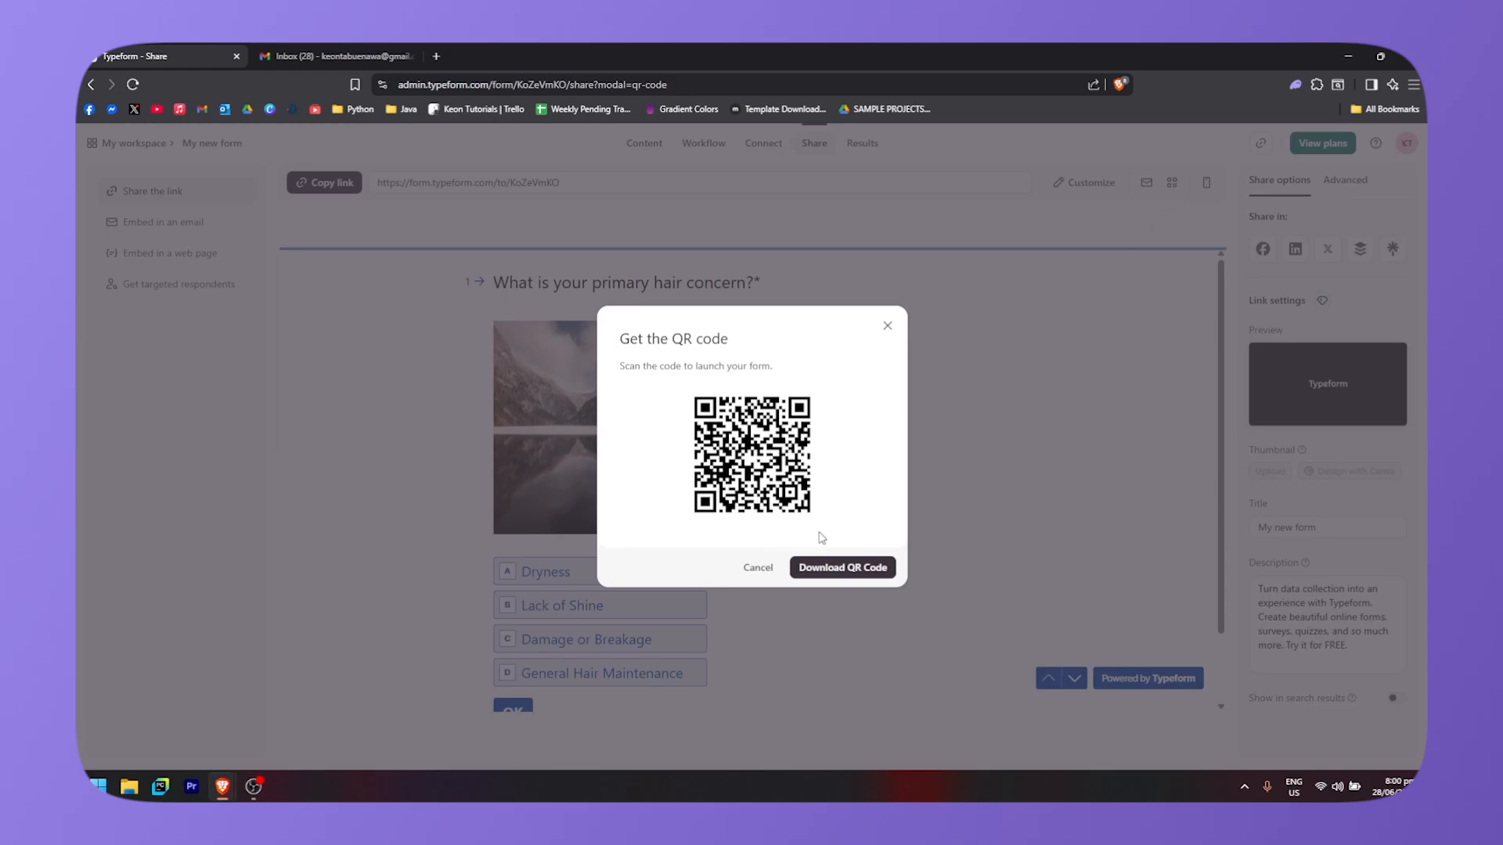
click(887, 326)
click(170, 227)
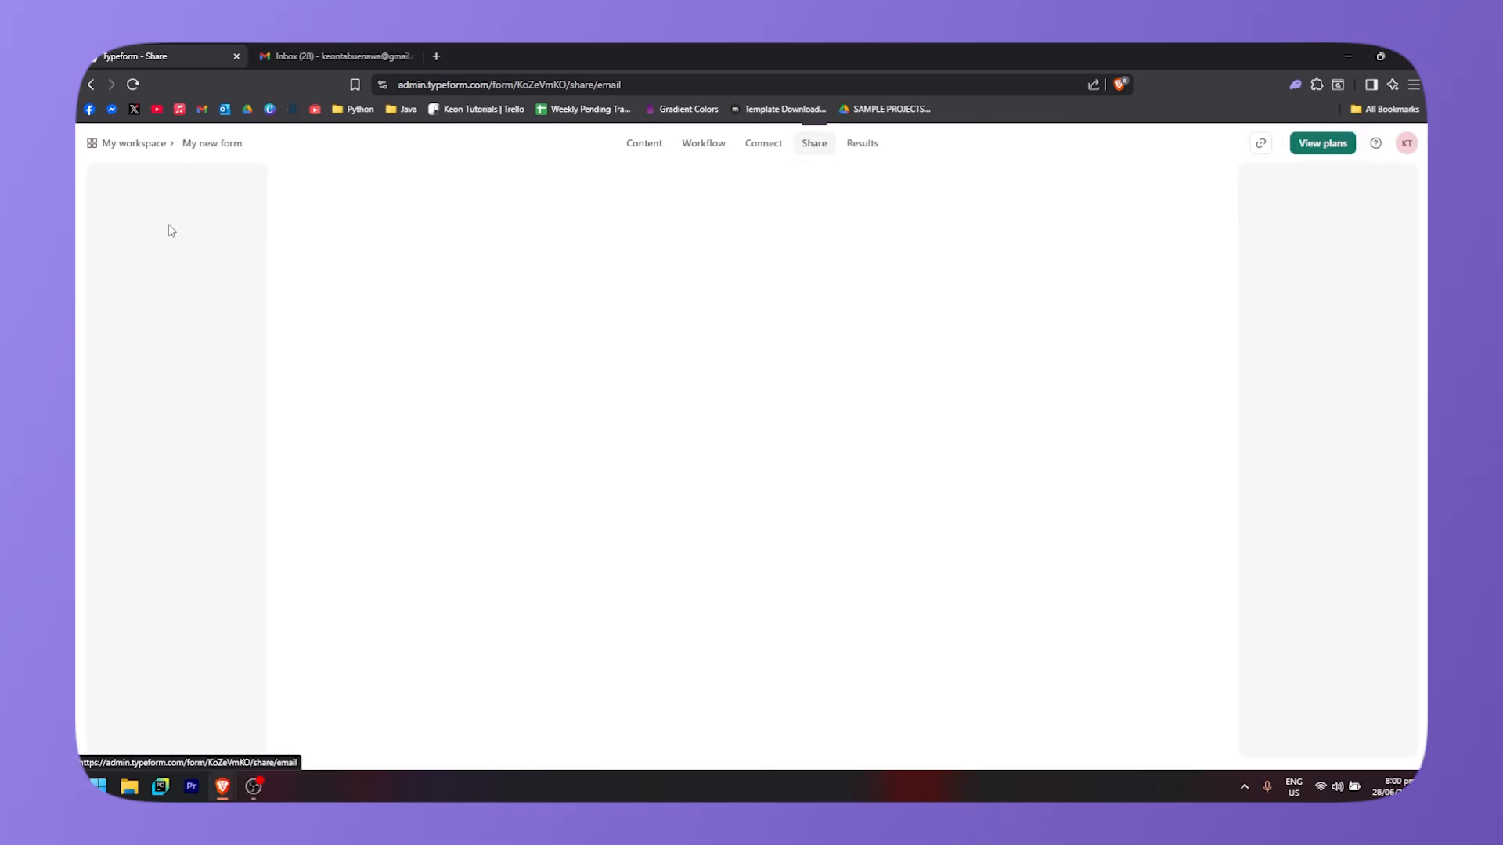
click(191, 254)
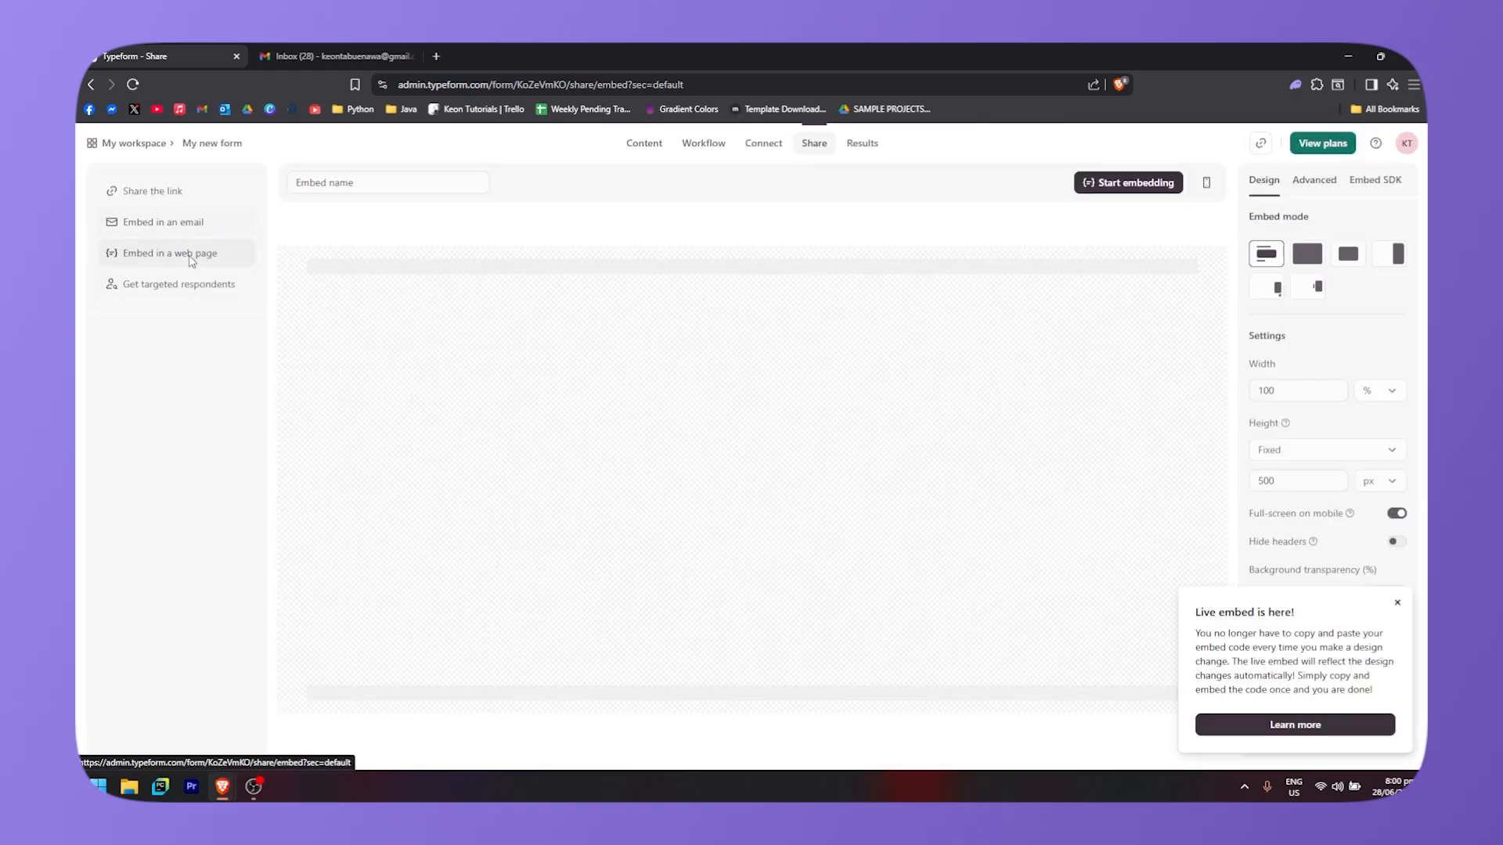
click(208, 286)
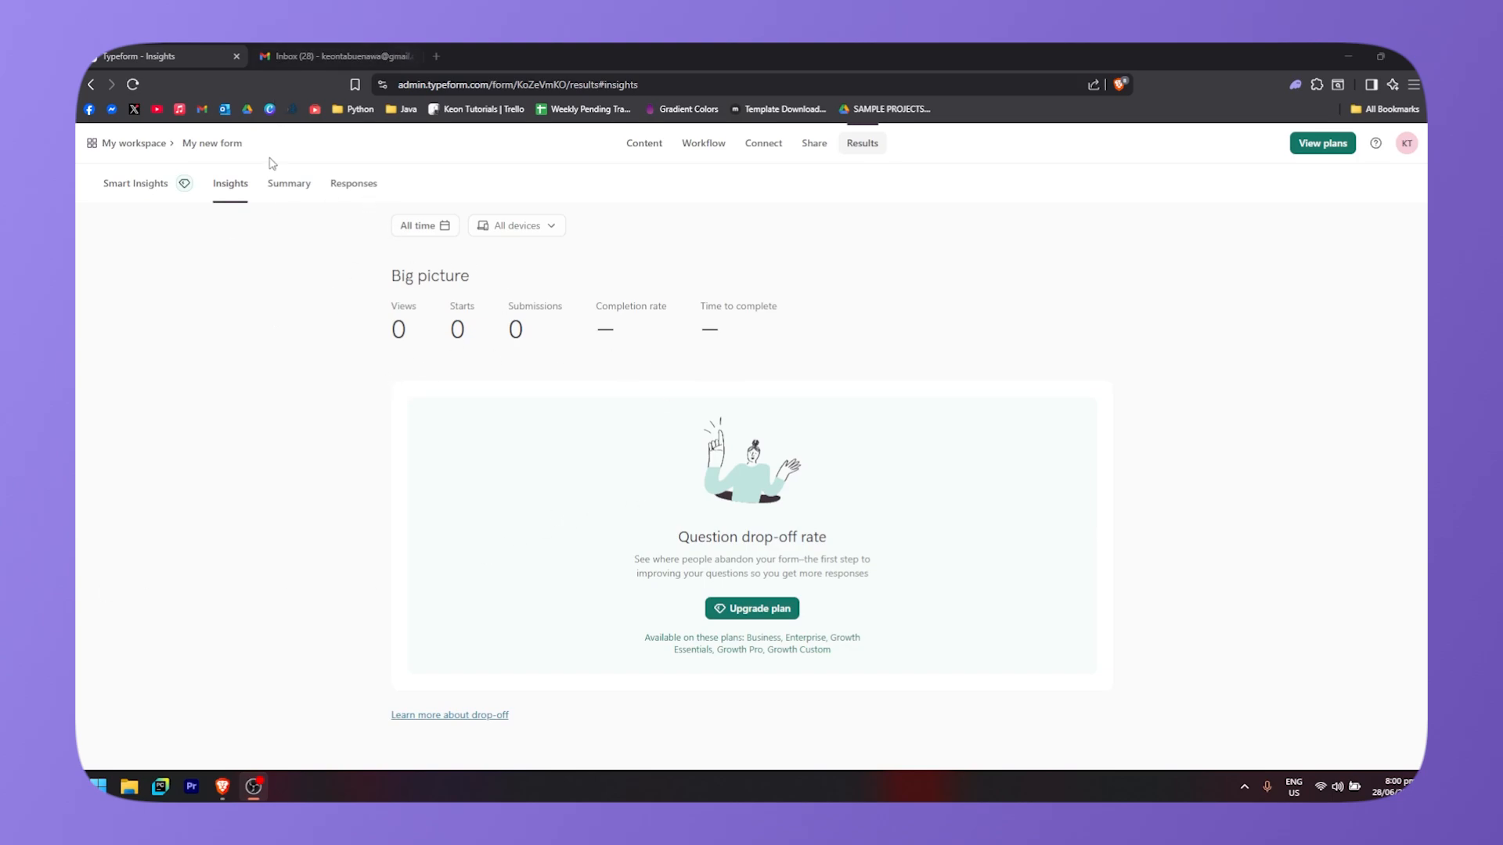
Step: Examine the form's results, checking the insights, the summary and the individual responses
click(284, 189)
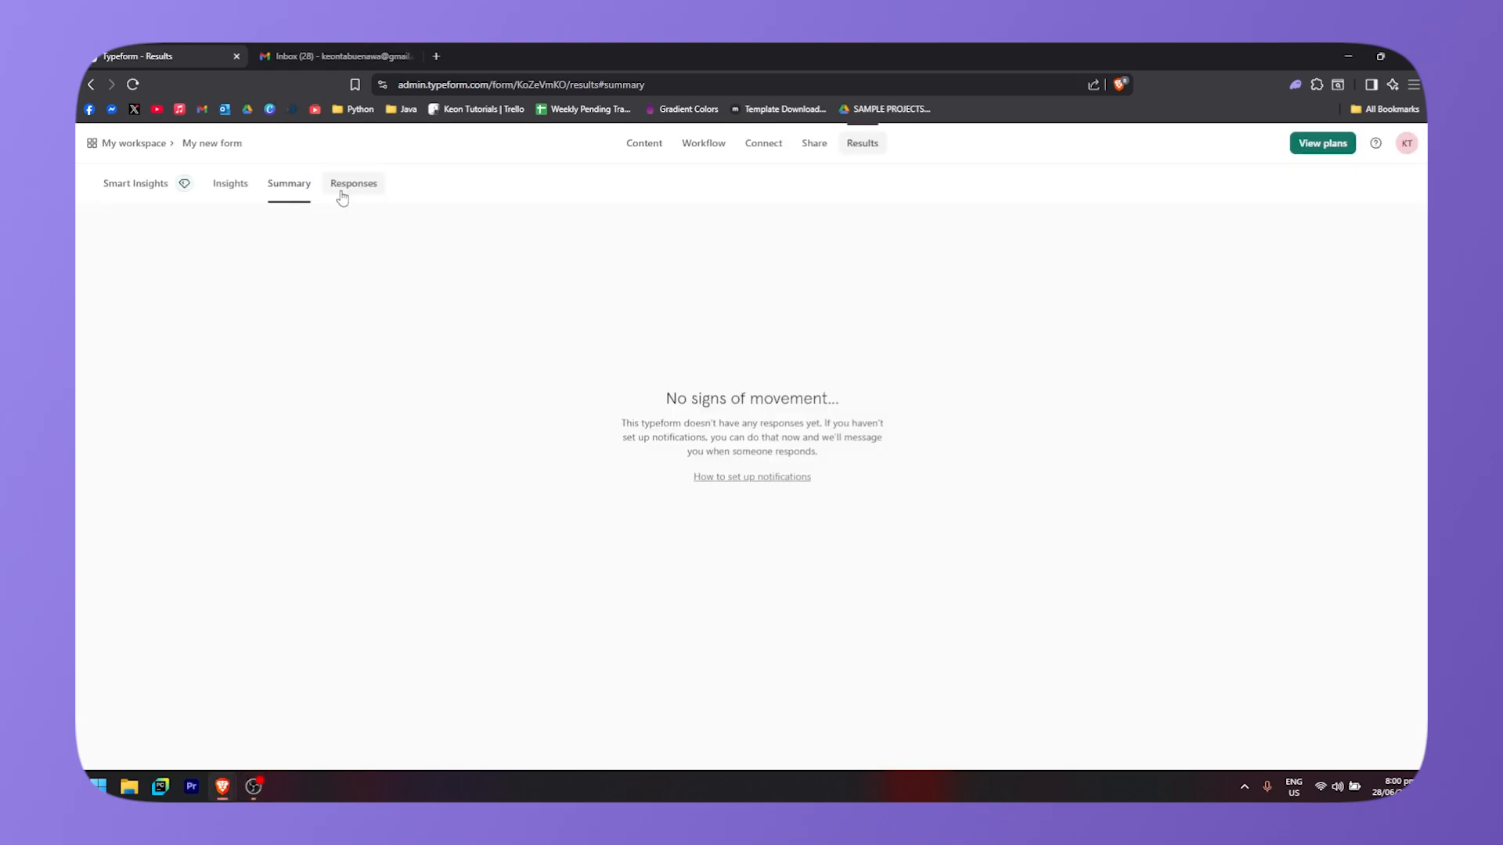
click(342, 192)
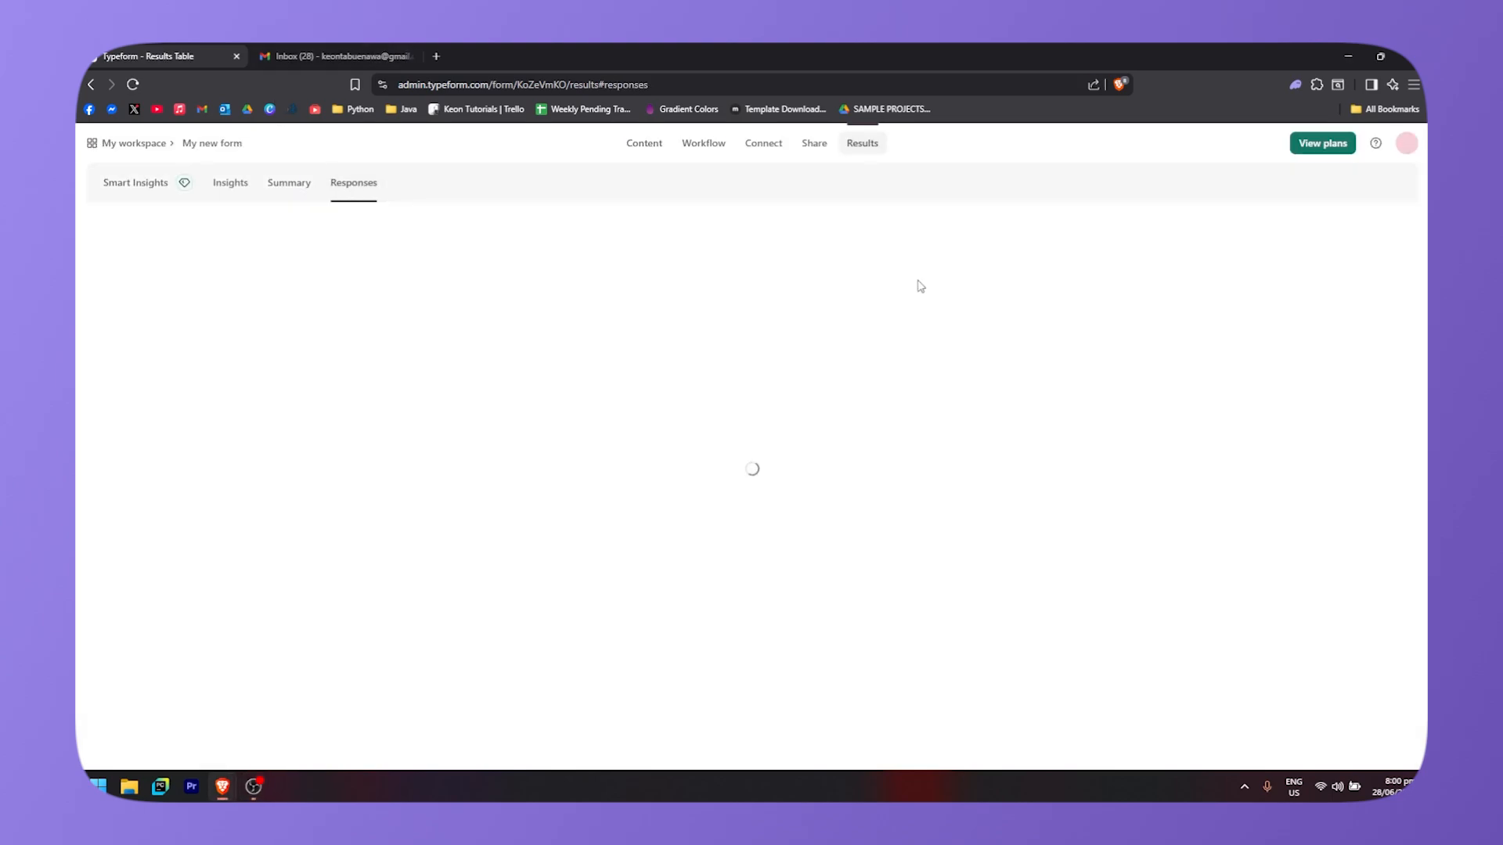
Step: Open the subscription plans and compare the Free and Basic plans for individuals
click(1310, 148)
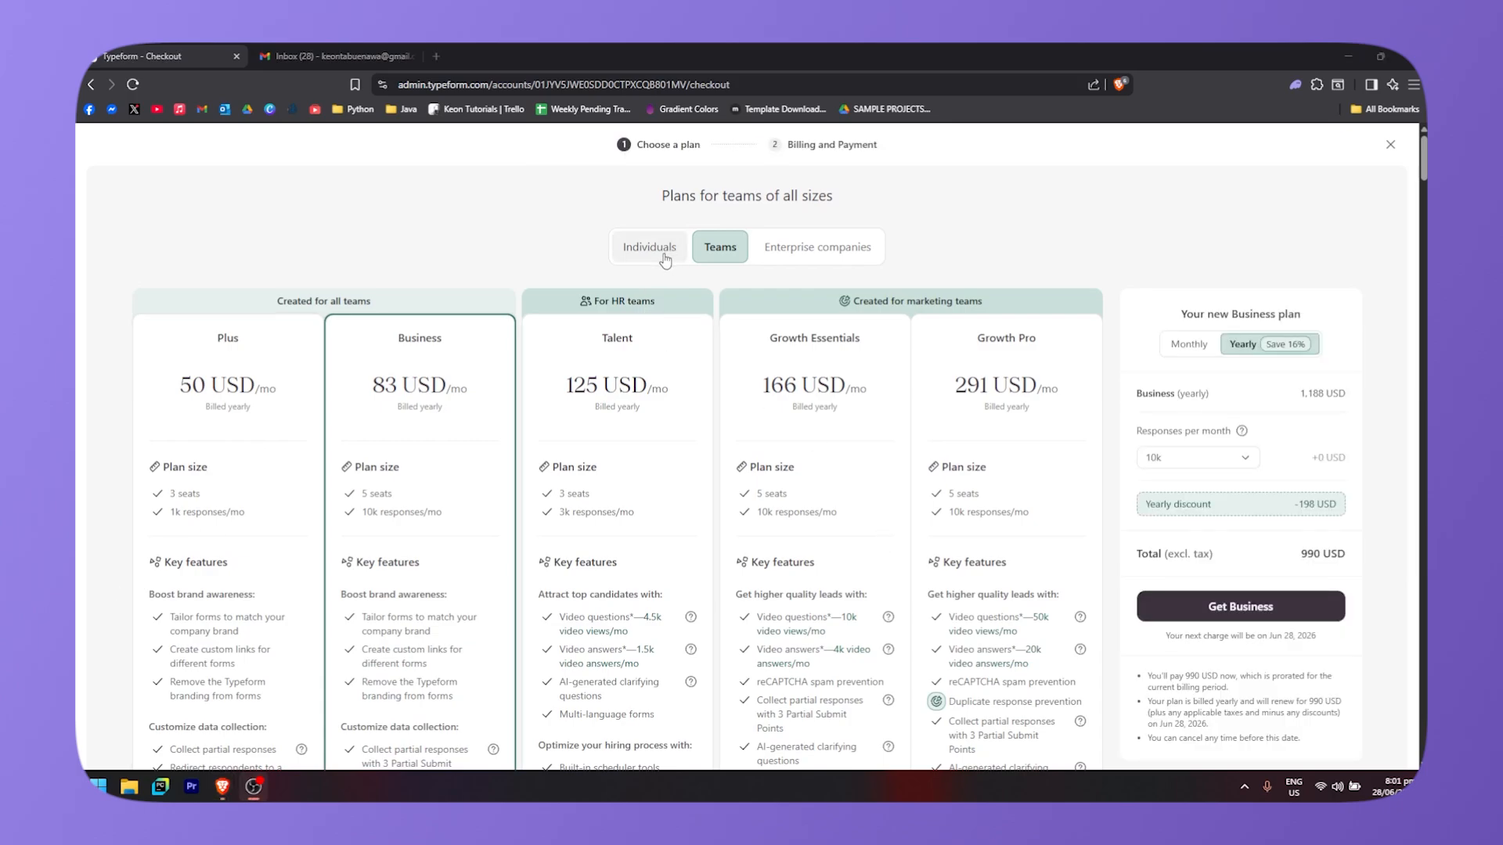
click(663, 259)
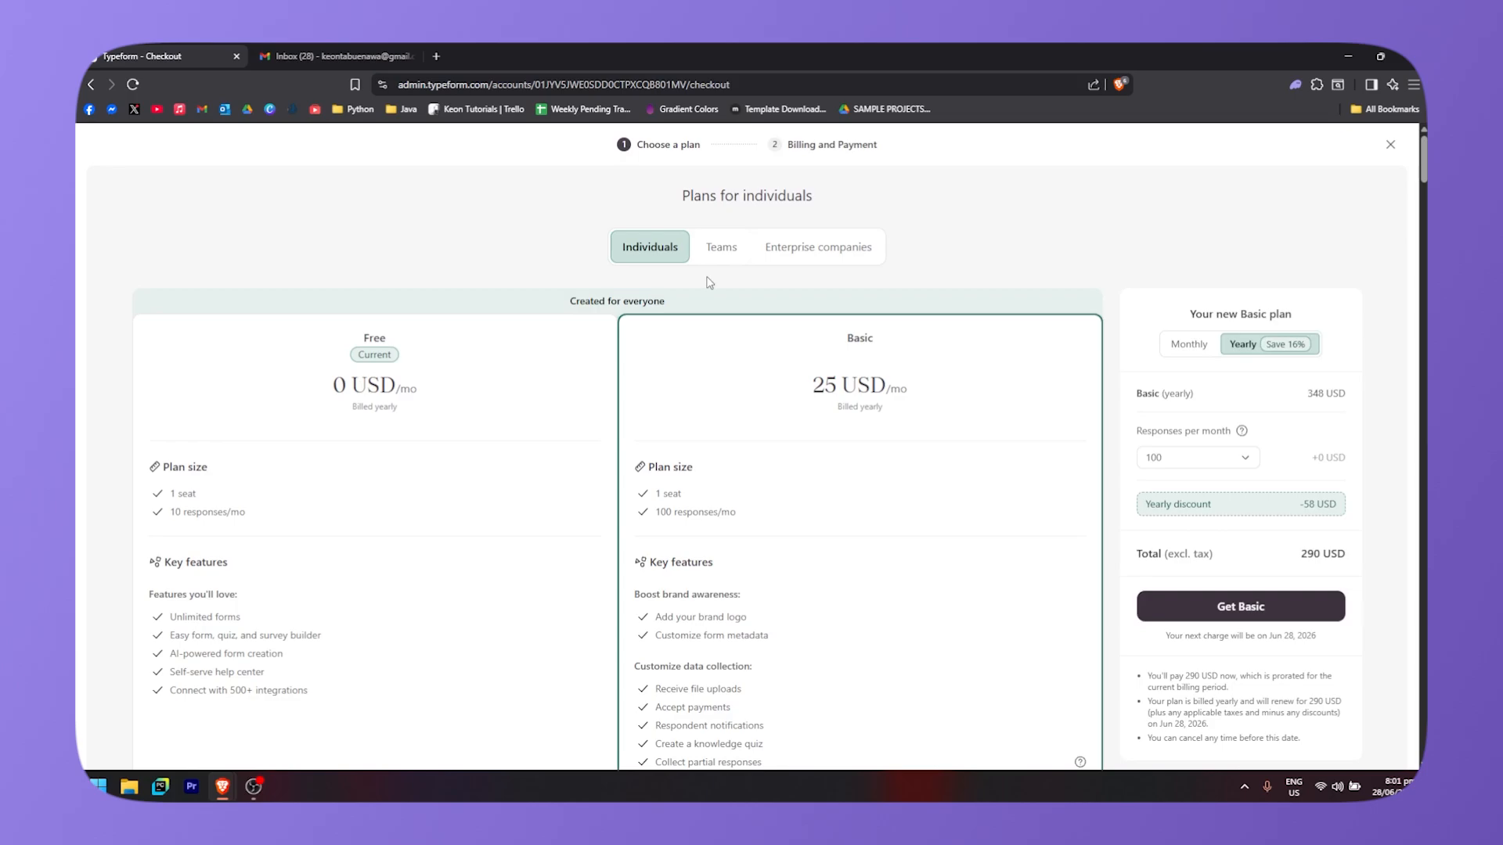
scroll(326, 368, down, 2)
scroll(329, 376, up, 2)
scroll(898, 387, down, 1)
scroll(721, 291, up, 1)
Step: Compare the subscription plans for teams and examine the Growth Custom plan for enterprise companies
click(717, 249)
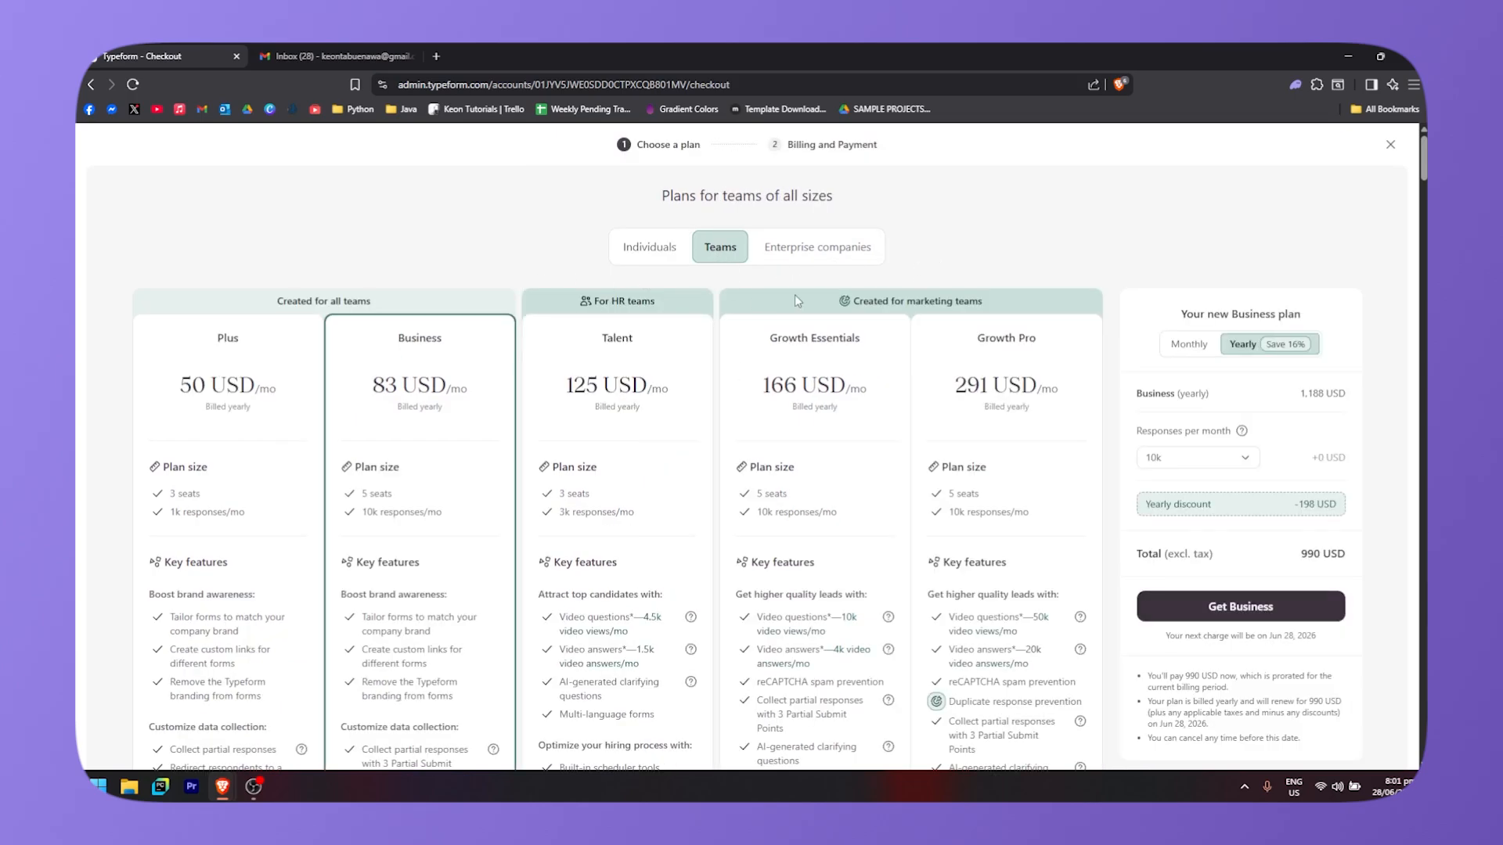
scroll(274, 422, down, 1)
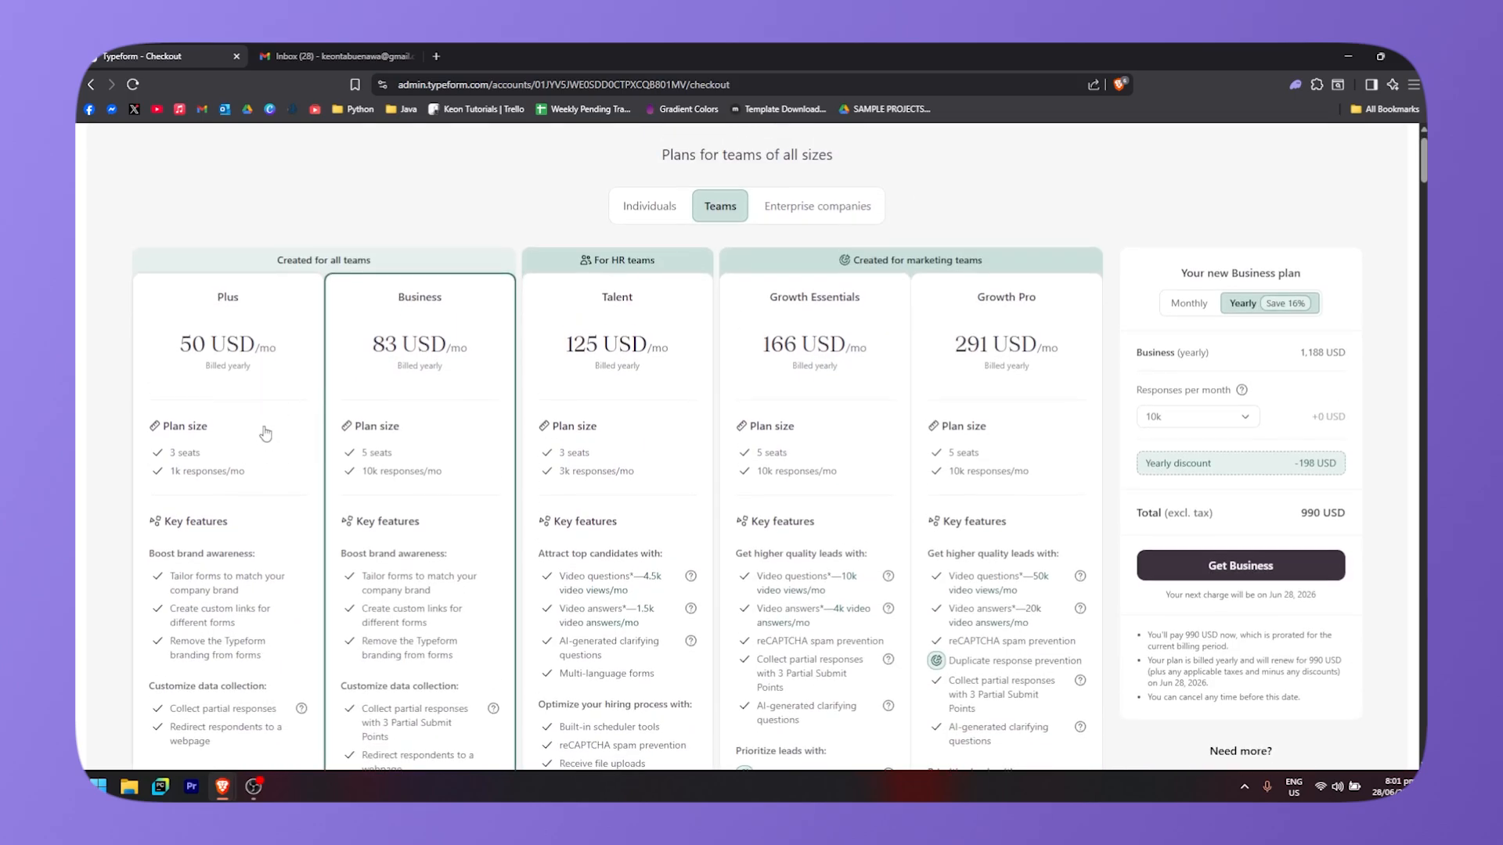
scroll(258, 403, up, 1)
scroll(258, 368, down, 2)
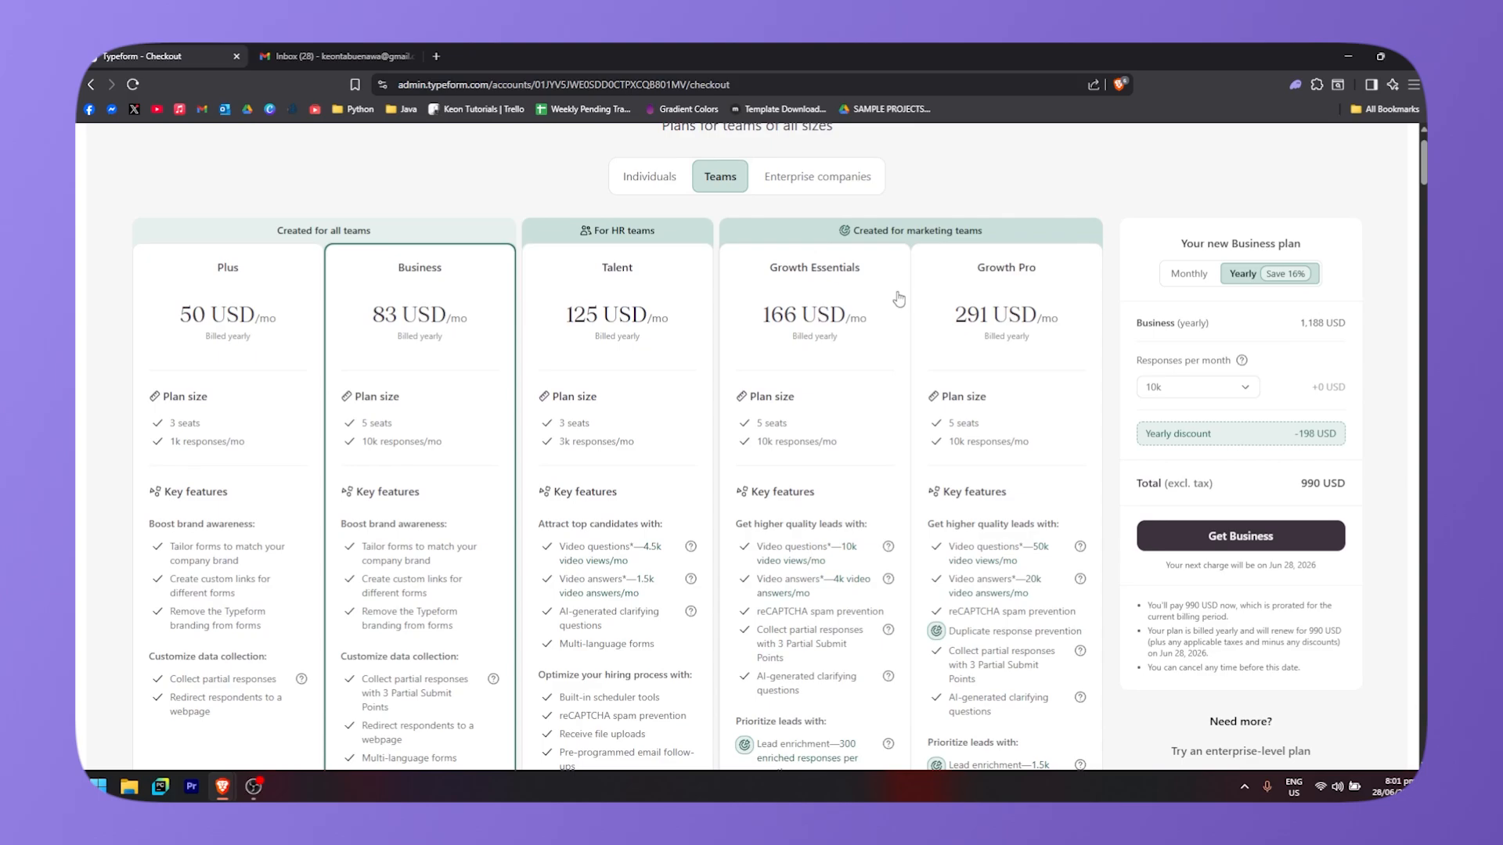
click(835, 182)
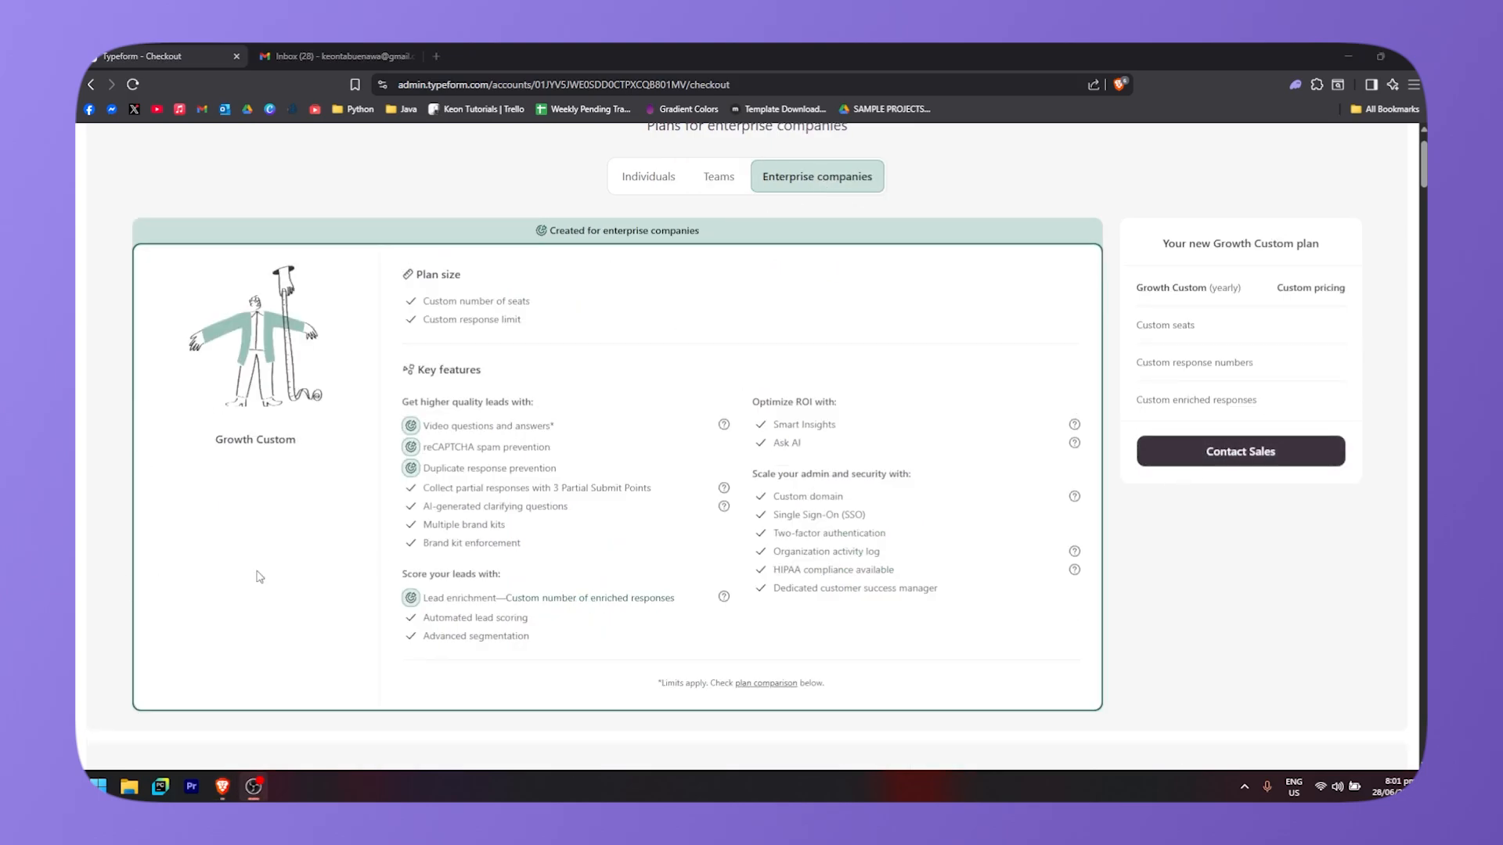
scroll(90, 620, up, 1)
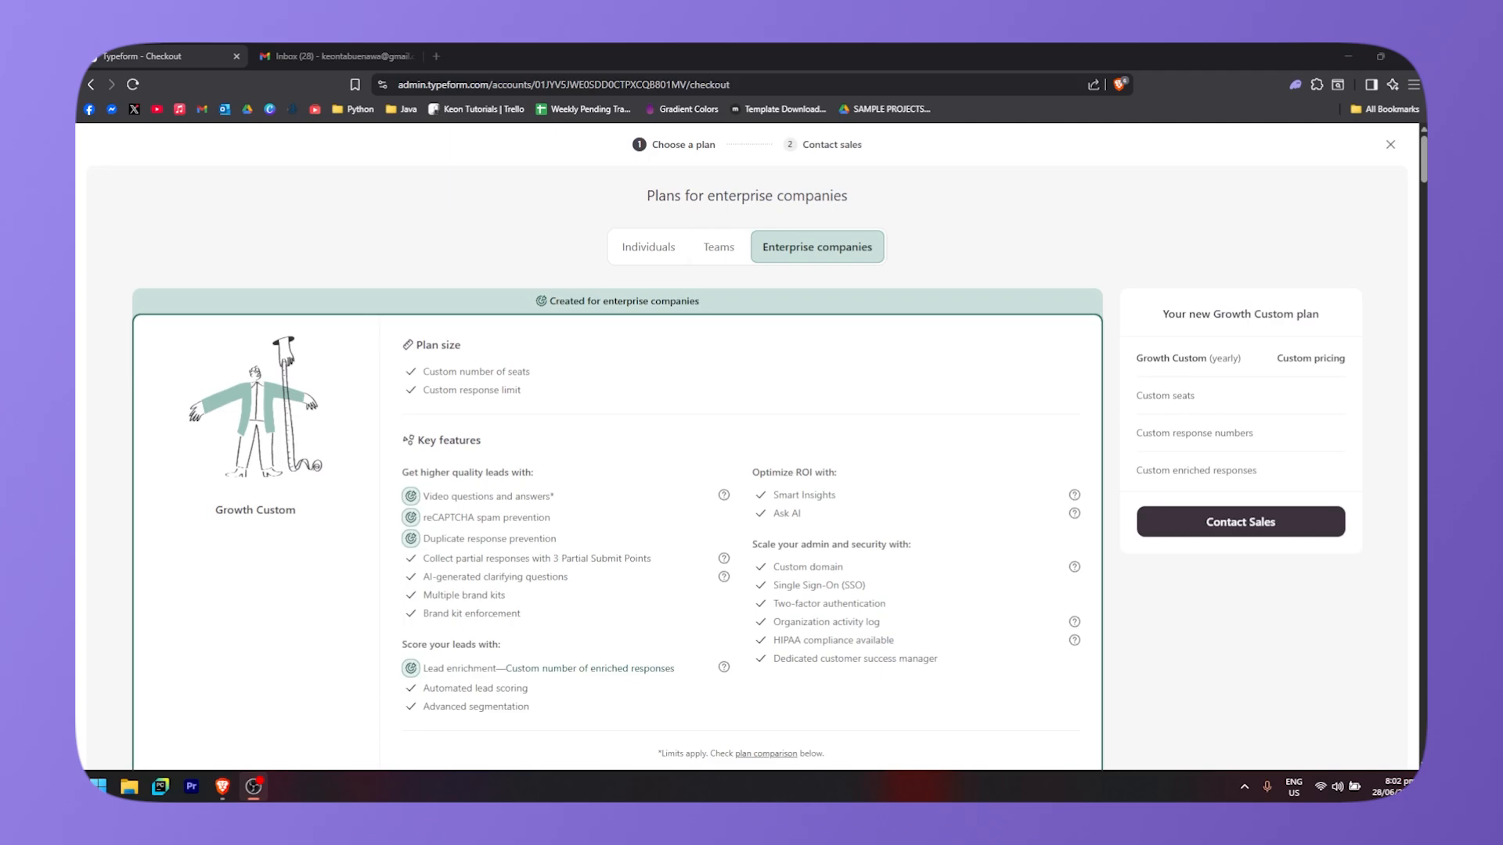